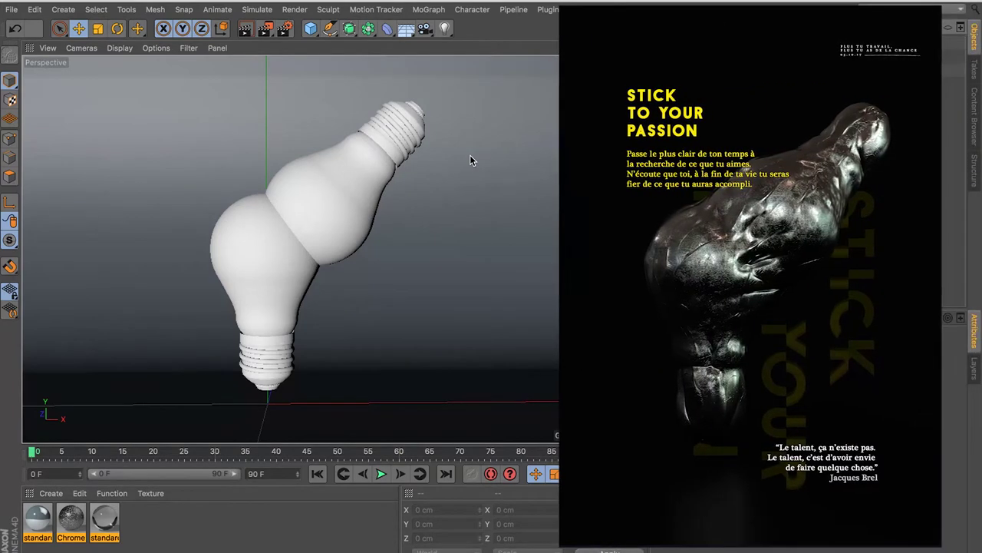
Recentre the view on the bulb and add a Cube primitive beneath it
middle_click_drag(376, 166, 431, 162, "alt")
left_click_drag(431, 161, 424, 170, "alt")
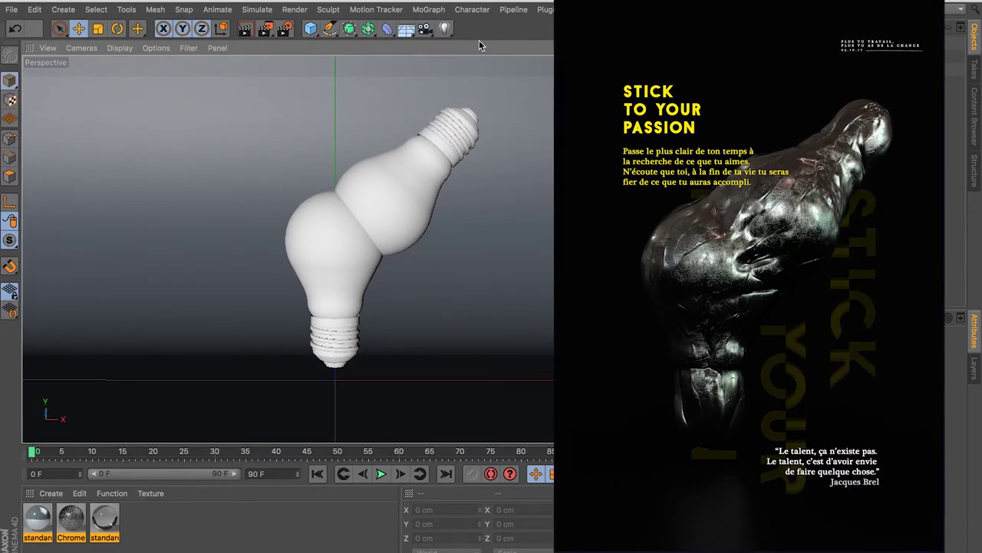
left_click(311, 29)
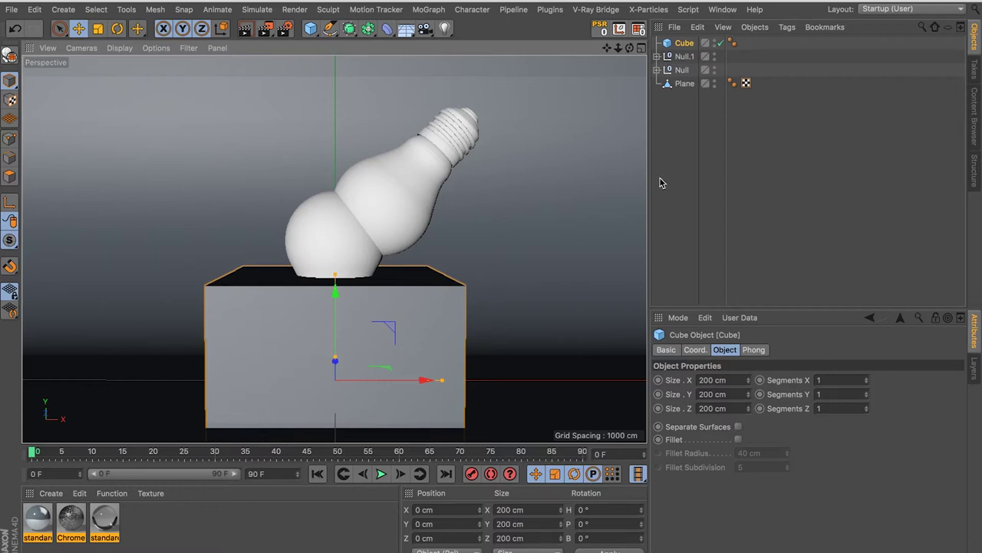
Delete the cube and expand the Null and Null.1 hierarchies
key("Delete")
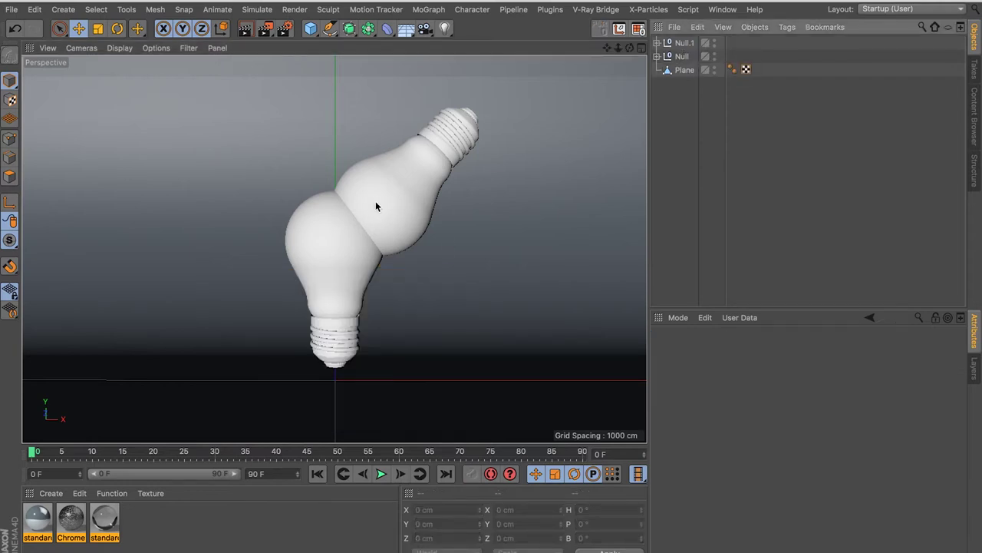
mouse_move(390, 213)
left_mouse_down("alt")
mouse_move(493, 226)
mouse_move(538, 223)
mouse_move(542, 208)
mouse_move(428, 192)
mouse_move(368, 209)
left_mouse_up("alt")
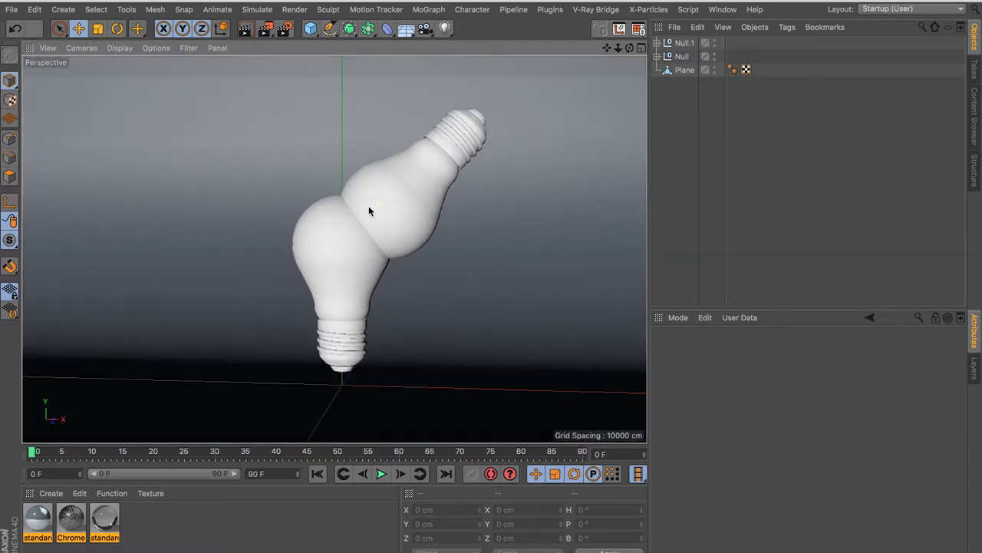
left_click(368, 209)
left_click(656, 44)
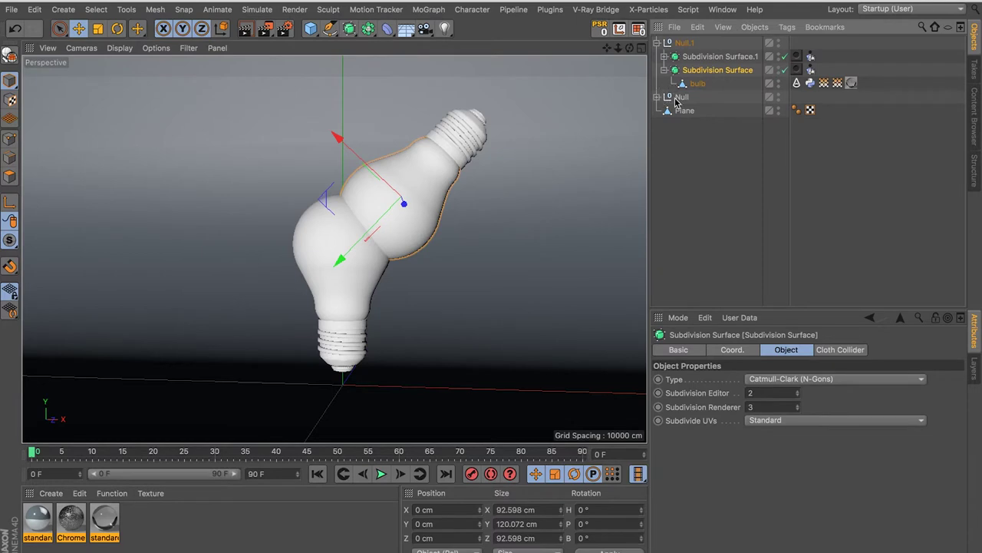
left_click(660, 98)
left_click(657, 98)
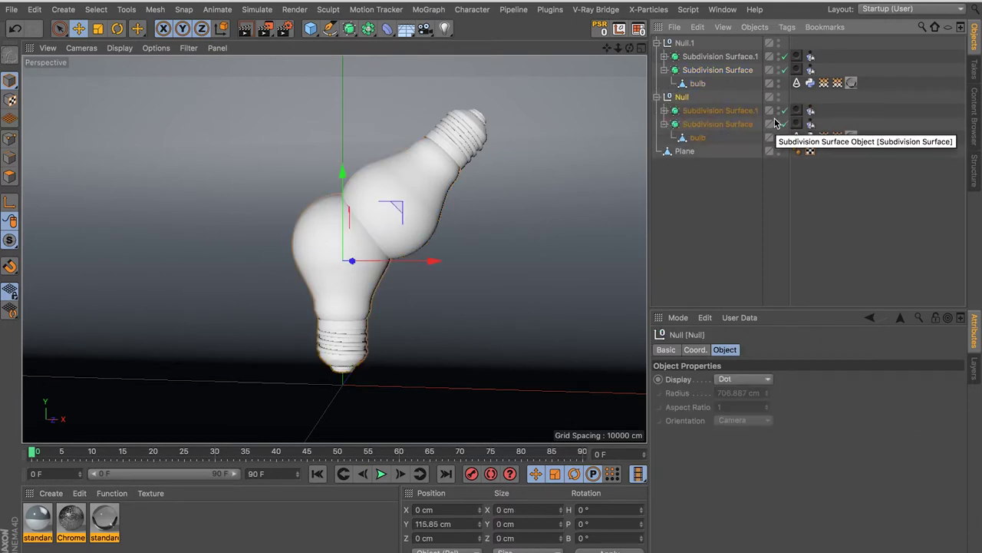
Remove the Cloth Collider tags from both bulb groups
left_click_drag(811, 124, 808, 112)
left_click(807, 115)
key("Delete")
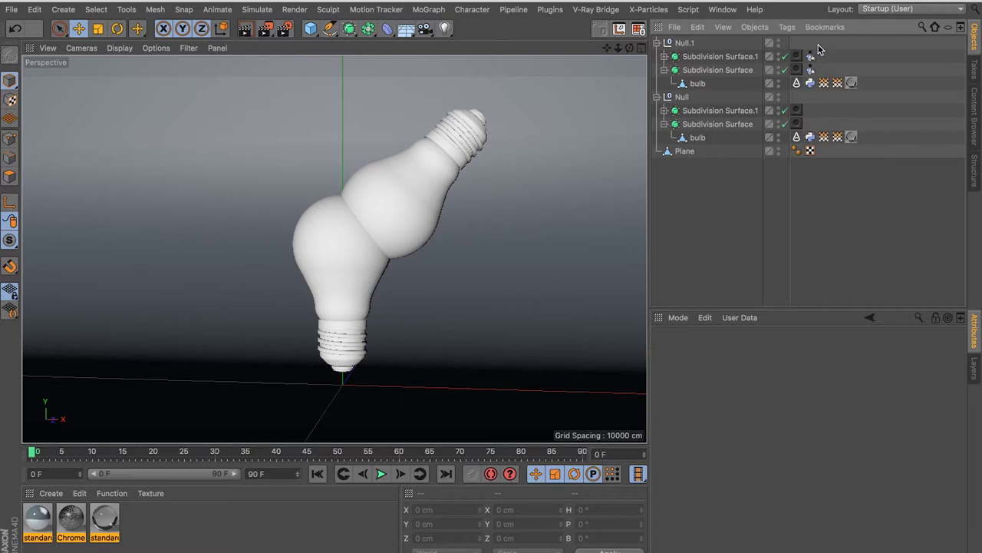
key("Delete")
Delete the remaining texture and material tags from both bulbs, then collapse the hierarchies
left_click_drag(817, 50, 812, 145)
key("Delete")
left_click_drag(849, 71, 838, 147)
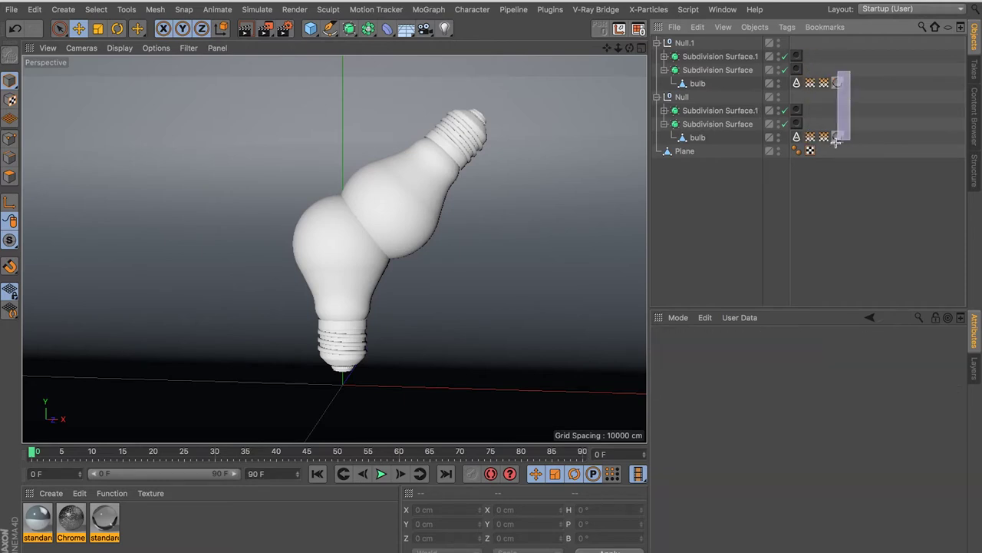
key("Delete")
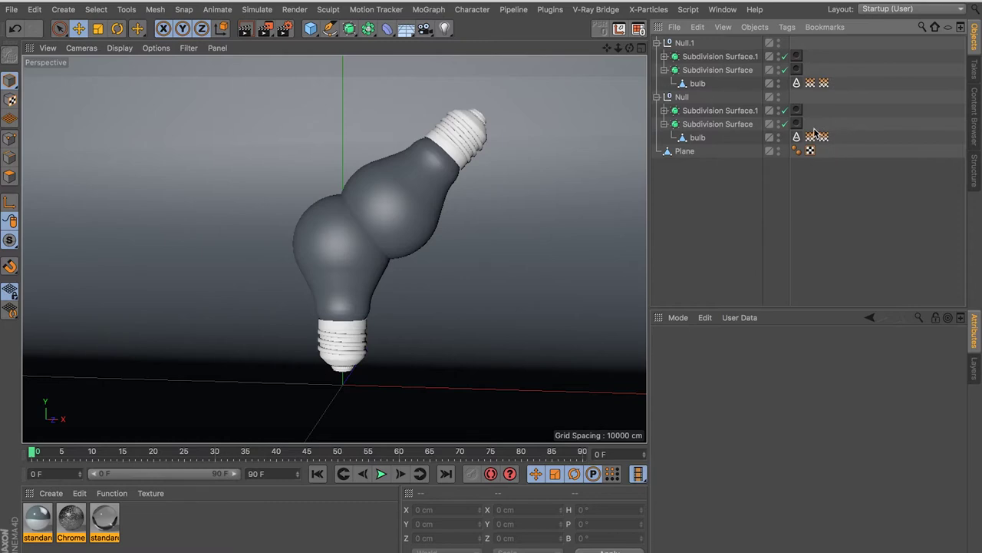
left_click(665, 111)
left_click_drag(798, 135, 813, 70)
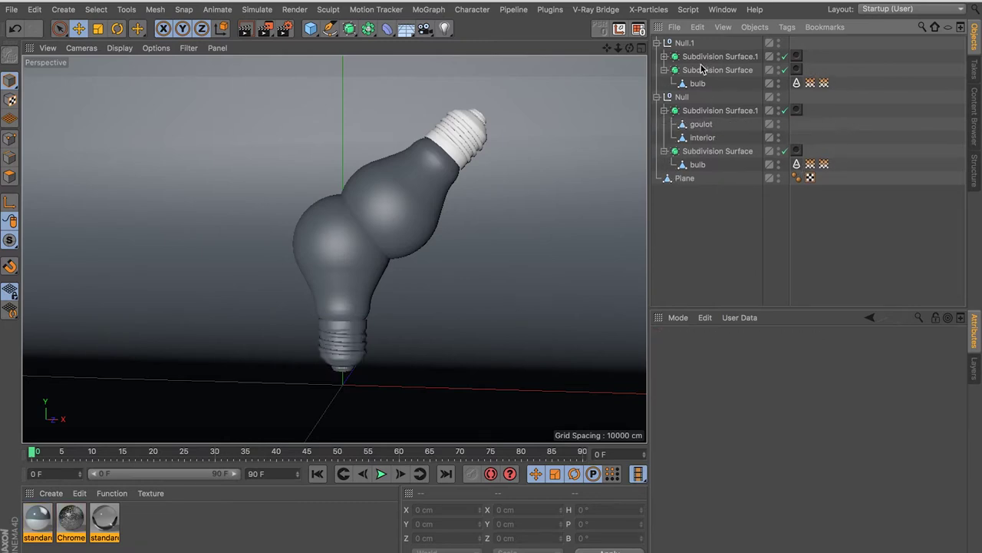
left_click(664, 56)
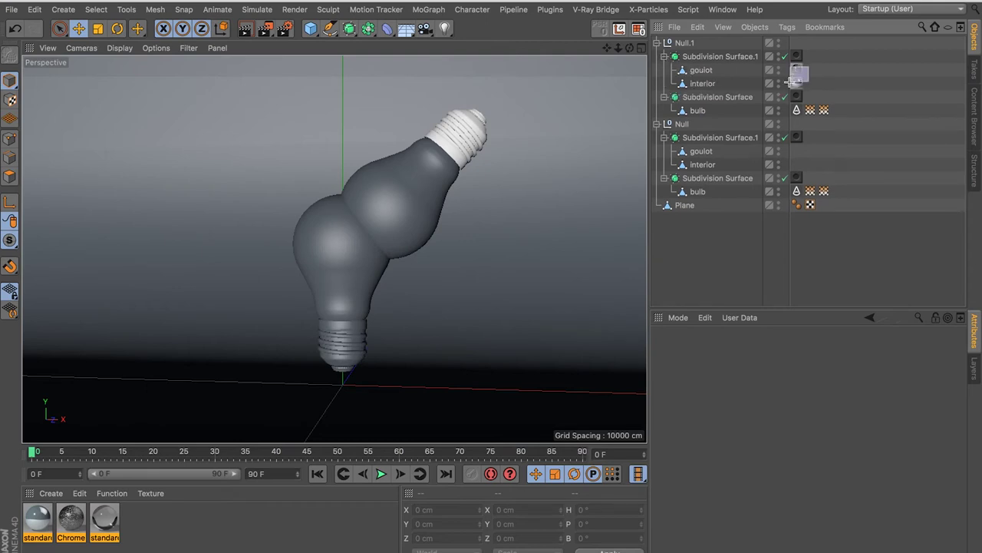
left_click(657, 43)
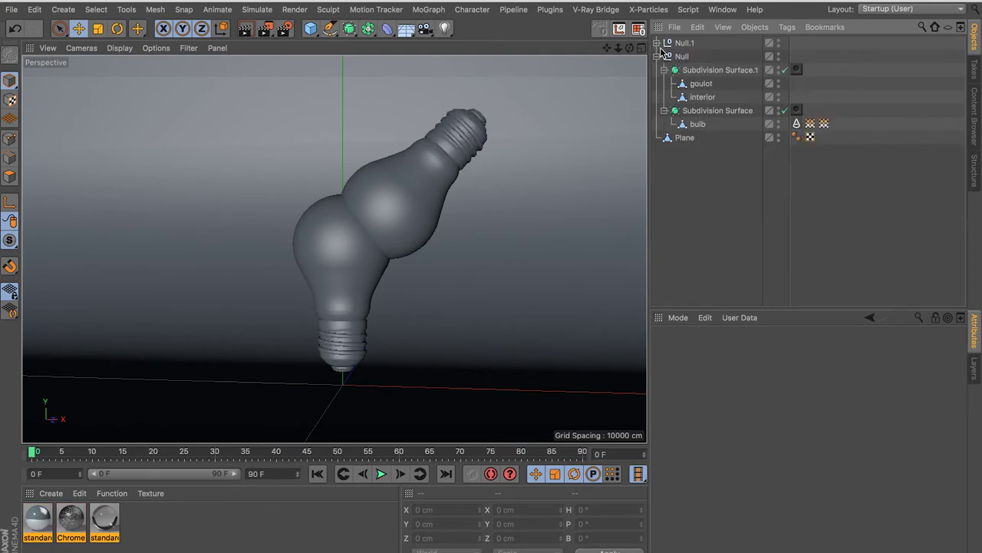
left_click(657, 56)
left_click(681, 56)
Orbit around the plain grey bulbs and select the ground Plane object
mouse_move(369, 219)
left_mouse_down("alt")
mouse_move(448, 217)
mouse_move(385, 221)
mouse_move(493, 234)
mouse_move(538, 286)
mouse_move(318, 216)
mouse_move(217, 200)
mouse_move(206, 182)
mouse_move(195, 189)
left_mouse_up("alt")
left_click(537, 285)
scroll(504, 261, "down", 5)
scroll(504, 261, "up", 5)
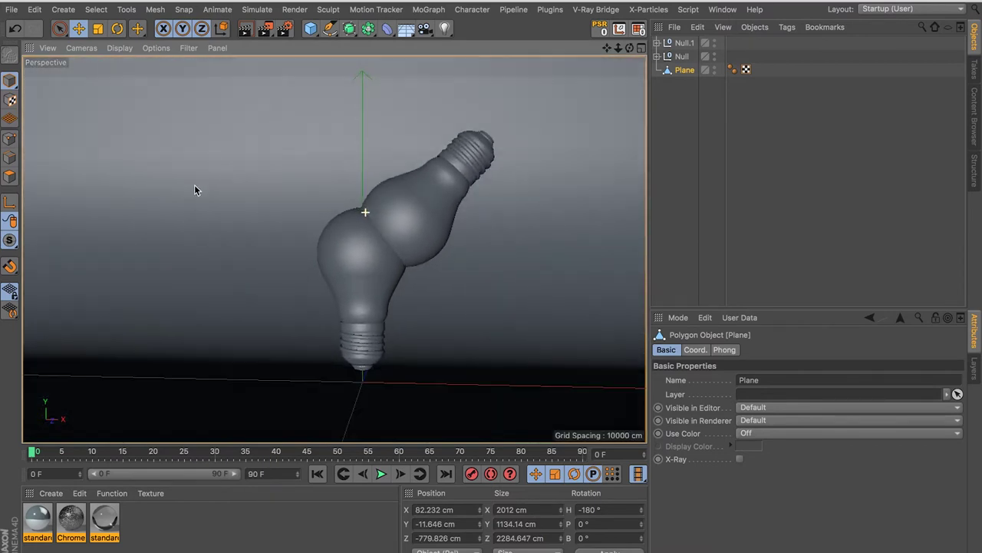
left_click_drag(353, 224, 340, 221, "alt")
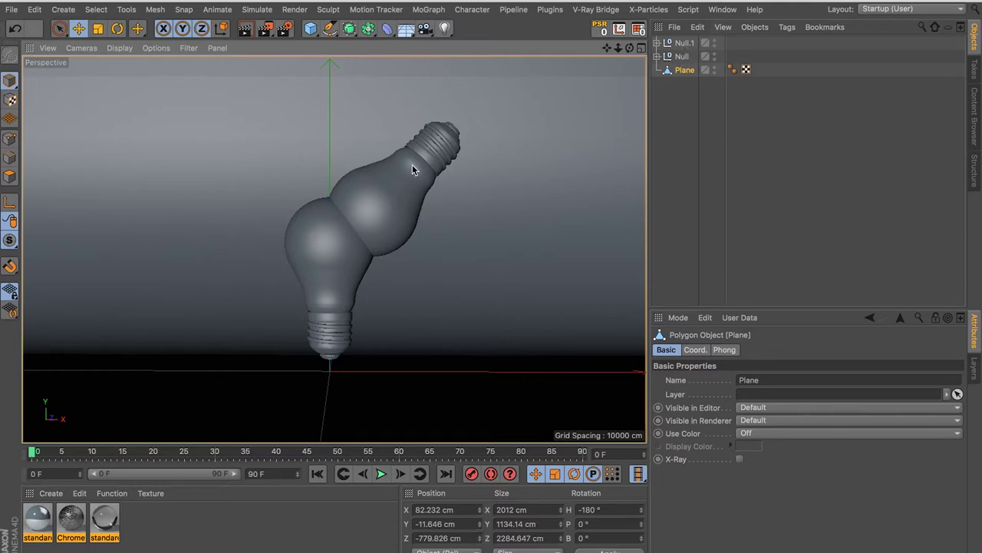
left_click_drag(412, 164, 422, 199, "alt")
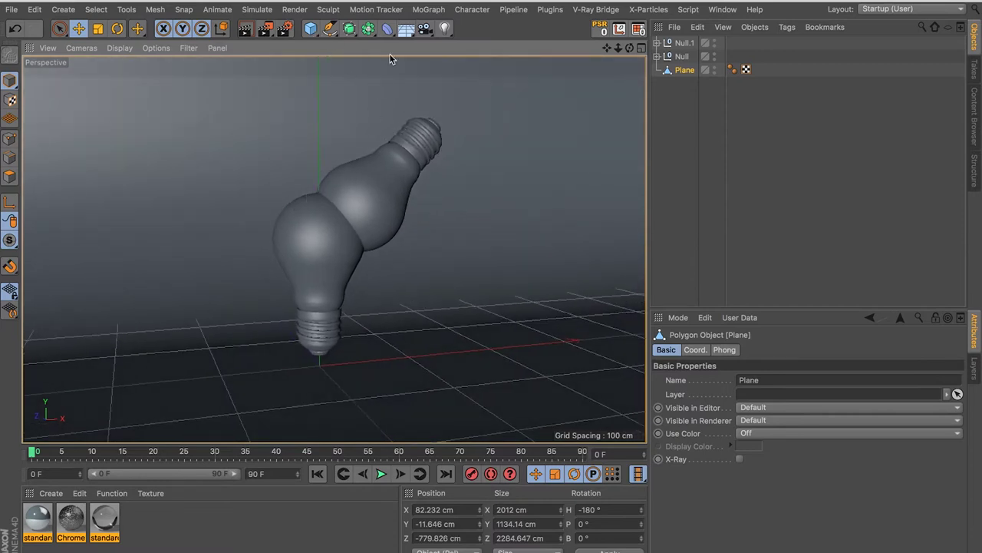
Add a new Cube and raise it up over the bulb
left_click(311, 29)
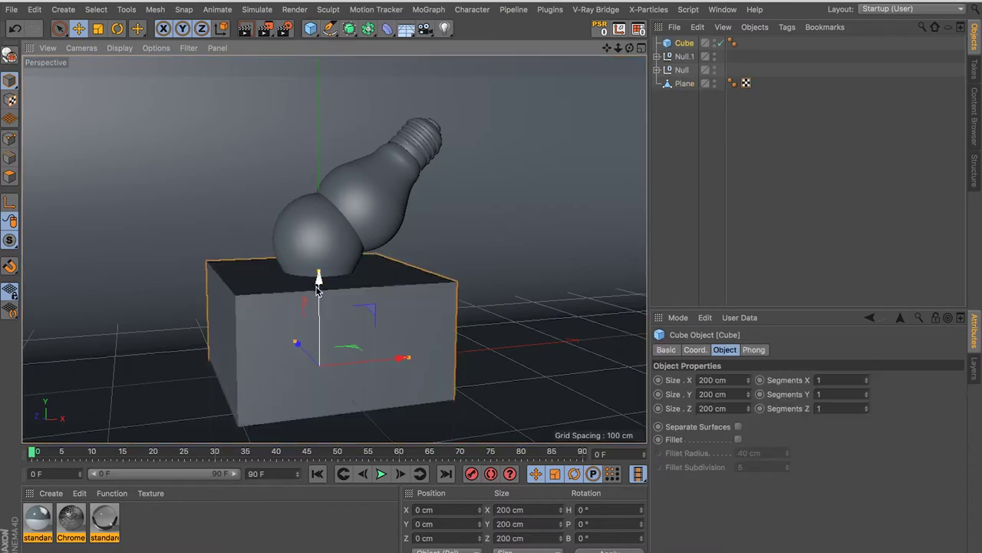
left_click_drag(318, 285, 322, 132)
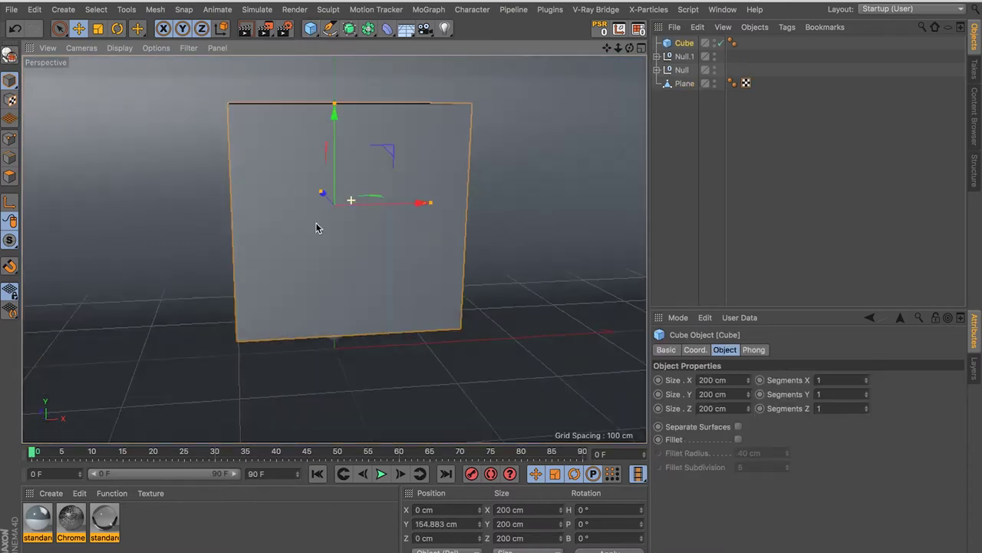
mouse_move(315, 222)
left_mouse_down("alt")
mouse_move(318, 230)
mouse_move(307, 219)
mouse_move(335, 225)
left_mouse_up("alt")
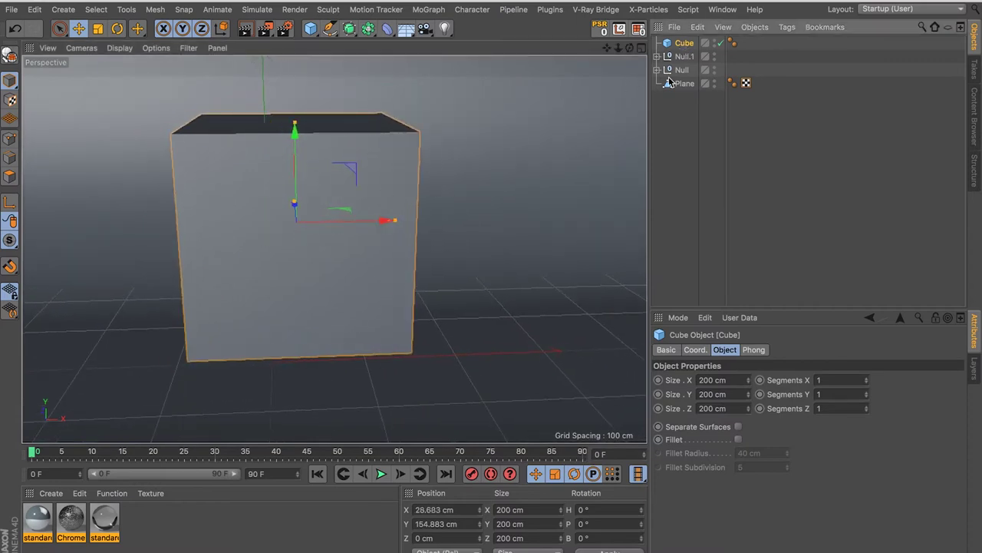
mouse_move(351, 182)
left_mouse_down("alt")
mouse_move(192, 160)
mouse_move(184, 208)
mouse_move(361, 126)
mouse_move(386, 92)
mouse_move(346, 156)
mouse_move(351, 173)
left_mouse_up("alt")
Enable X-Ray in the Cube's Basic properties so the bulb shows through
left_click(685, 46)
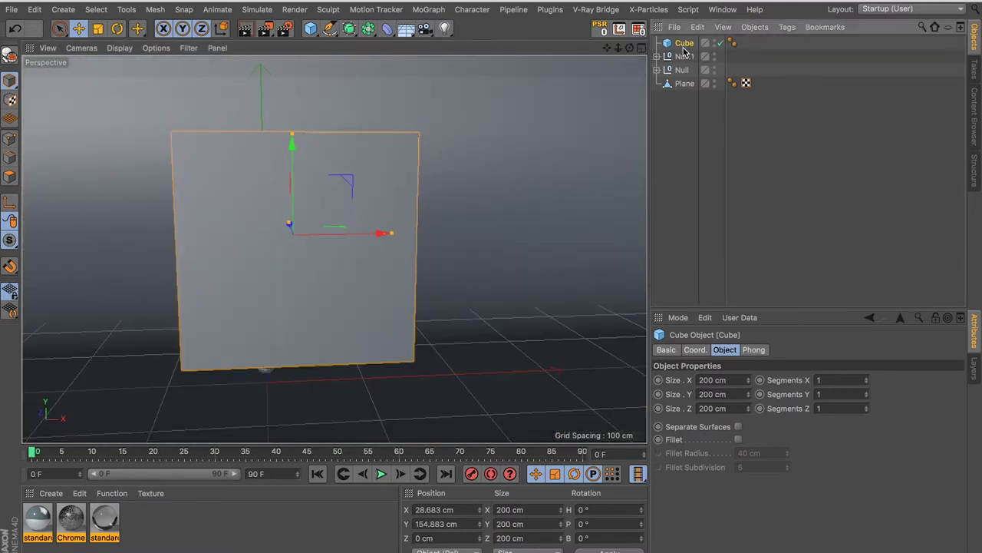
left_click(678, 351)
left_click(740, 472)
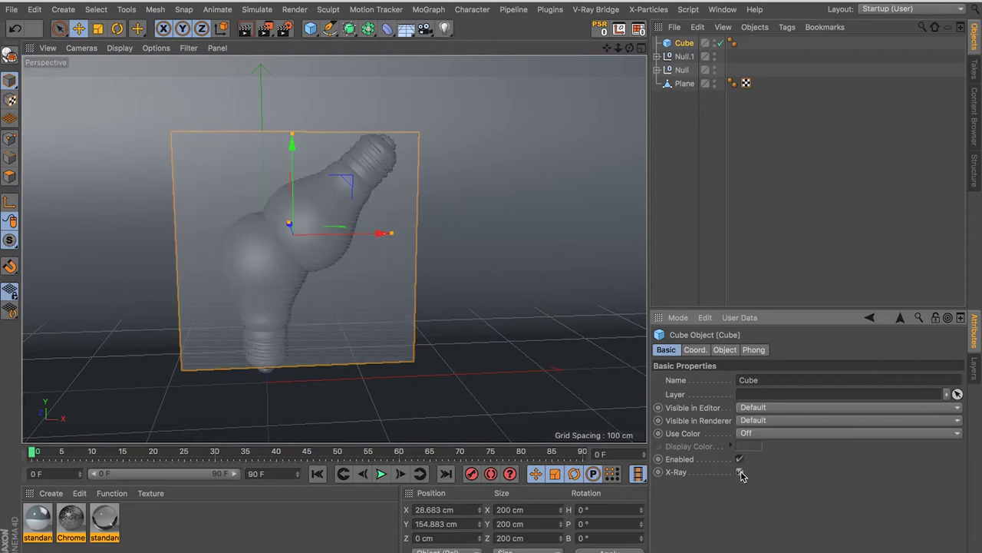
mouse_move(338, 301)
left_mouse_down("alt")
mouse_move(217, 281)
mouse_move(176, 261)
mouse_move(204, 257)
mouse_move(263, 277)
left_mouse_up("alt")
Centre the cube on the bulb and stretch it to about 248 cm tall
mouse_move(337, 228)
left_mouse_down()
mouse_move(355, 231)
mouse_move(405, 199)
mouse_move(373, 204)
mouse_move(315, 148)
mouse_move(304, 176)
mouse_move(296, 171)
mouse_move(307, 208)
mouse_move(287, 219)
left_mouse_up()
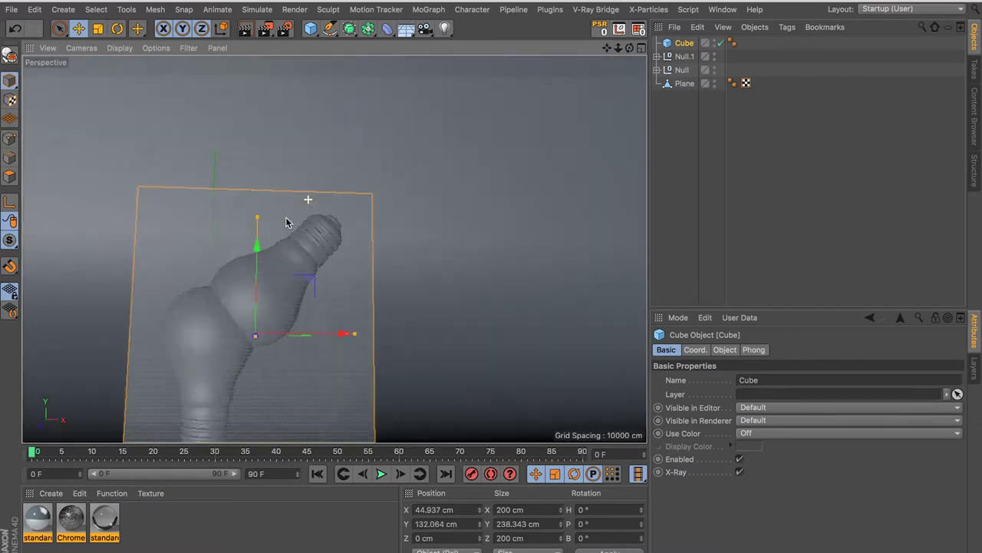
right_click_drag(287, 220, 266, 246, "alt")
mouse_move(266, 246)
middle_mouse_down("alt")
mouse_move(309, 235)
mouse_move(369, 194)
middle_mouse_up("alt")
left_click_drag(351, 225, 352, 218)
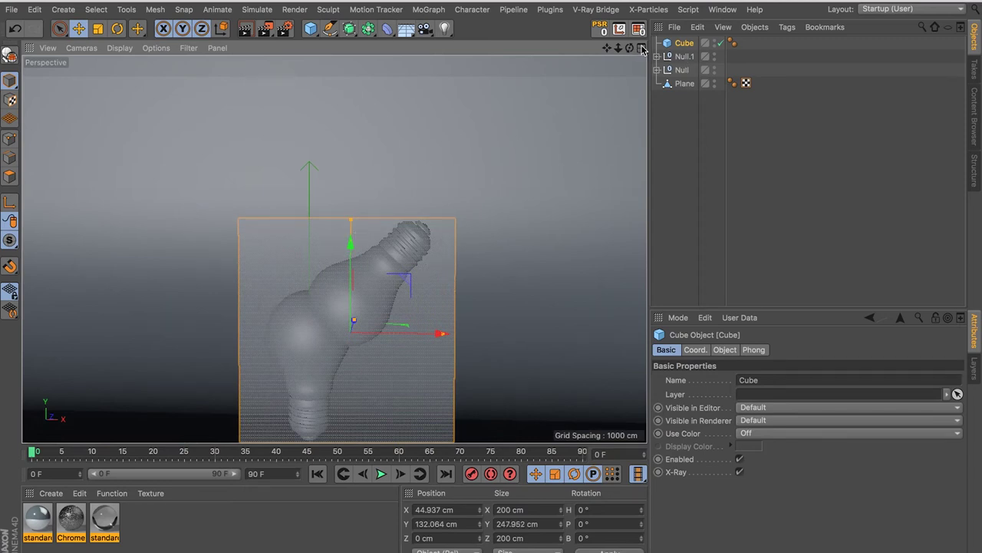
In the four-view layout, narrow the cube's width to 184.422 cm
left_click(642, 47)
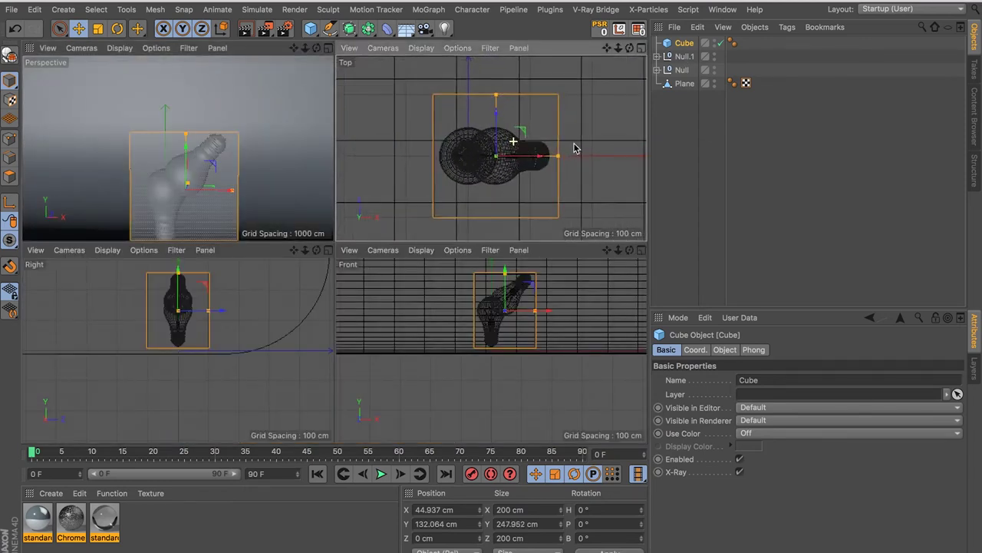
scroll(575, 149, "up", 1)
left_click_drag(568, 161, 557, 161)
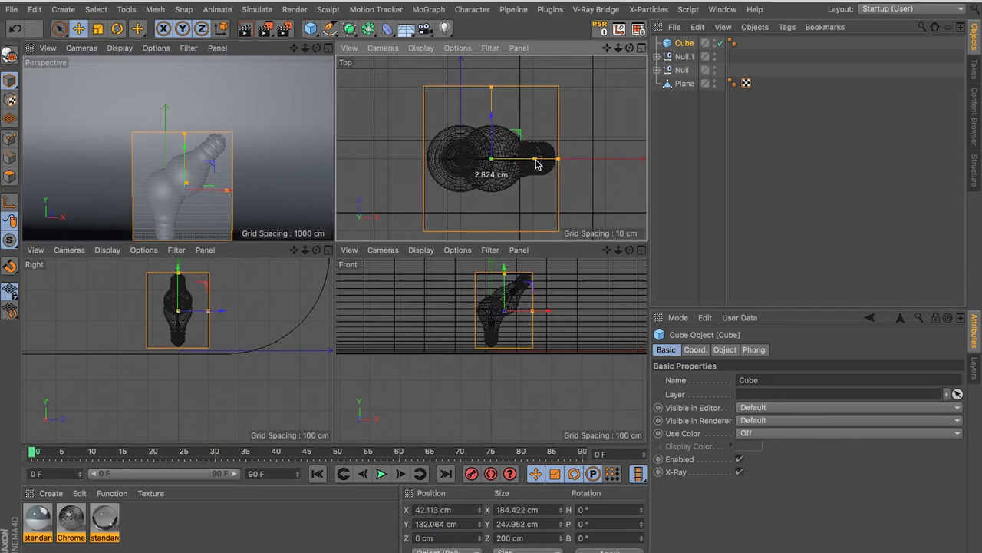
scroll(200, 299, "up", 2)
scroll(196, 315, "up", 2)
scroll(184, 311, "up", 1)
left_click_drag(182, 308, 183, 307)
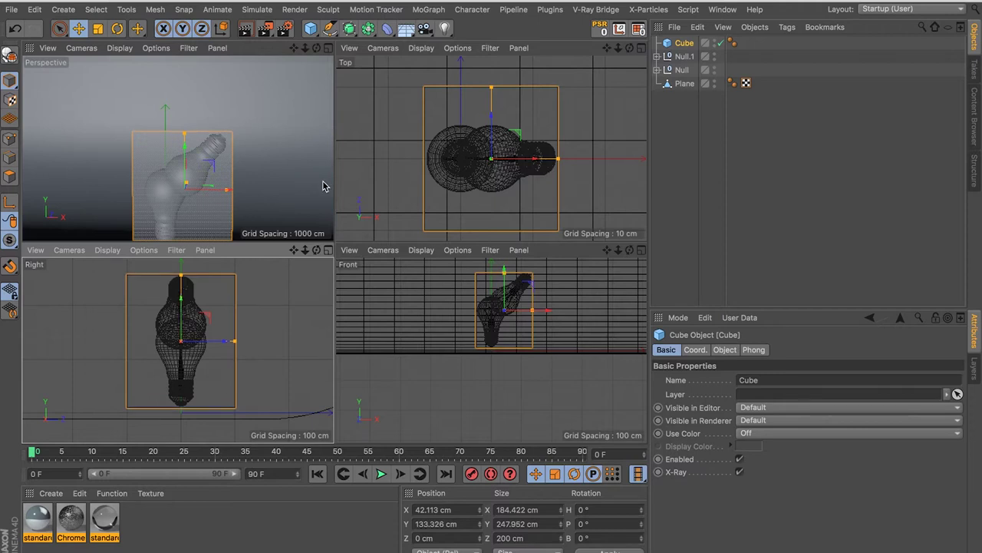
Shrink the cube's depth to about 100 cm, then return to the single Perspective view
left_click(329, 48)
scroll(354, 261, "up", 1)
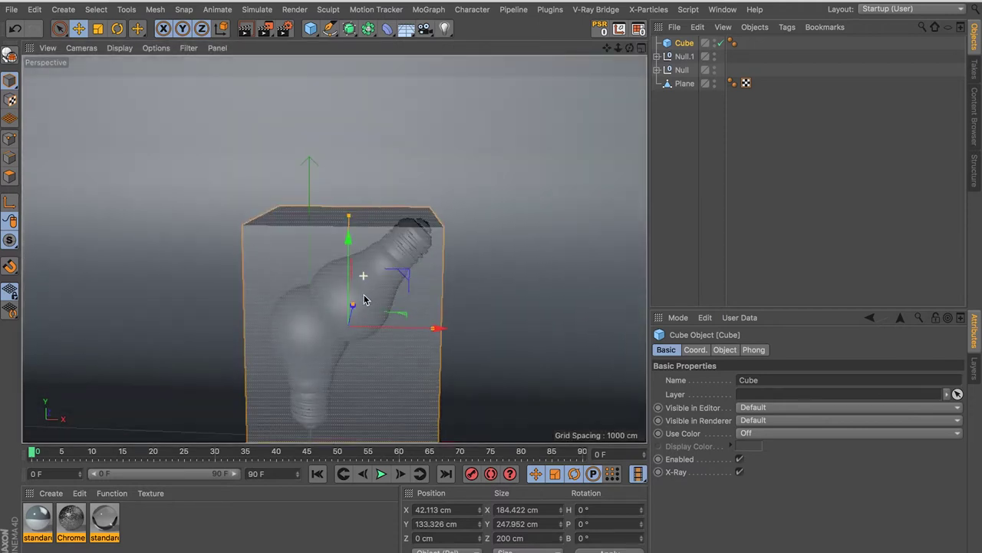
scroll(361, 238, "up", 1)
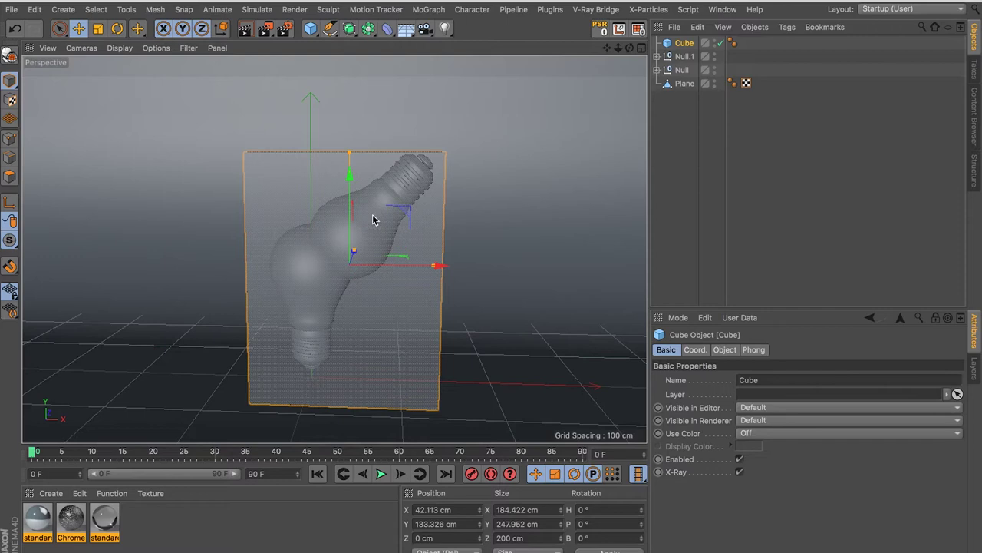
mouse_move(373, 220)
left_mouse_down("alt")
mouse_move(490, 301)
mouse_move(592, 292)
mouse_move(511, 269)
mouse_move(558, 287)
mouse_move(491, 175)
left_mouse_up("alt")
left_click(641, 47)
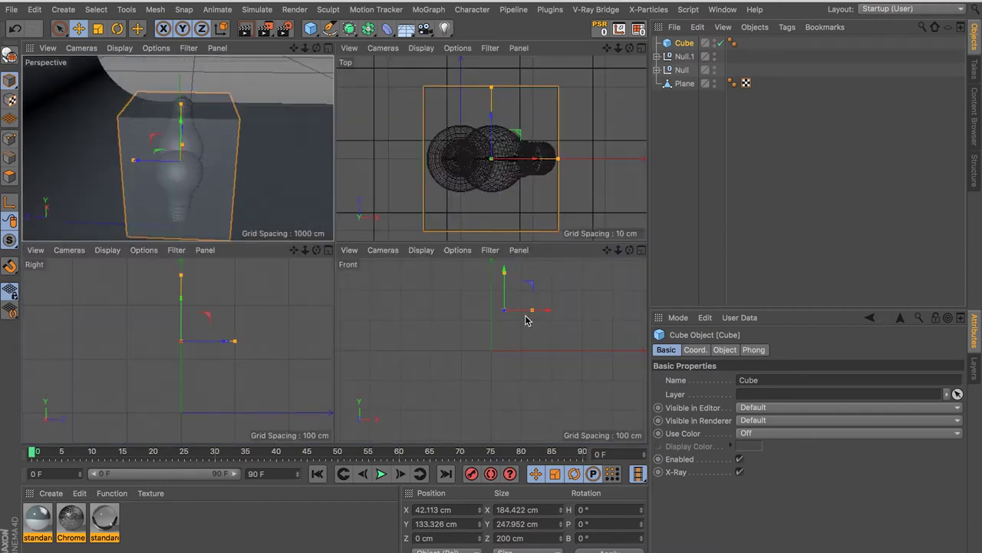
mouse_move(491, 89)
left_mouse_down()
mouse_move(491, 124)
mouse_move(292, 213)
mouse_move(197, 206)
mouse_move(401, 228)
mouse_move(432, 219)
mouse_move(442, 188)
left_mouse_up()
left_click(328, 48)
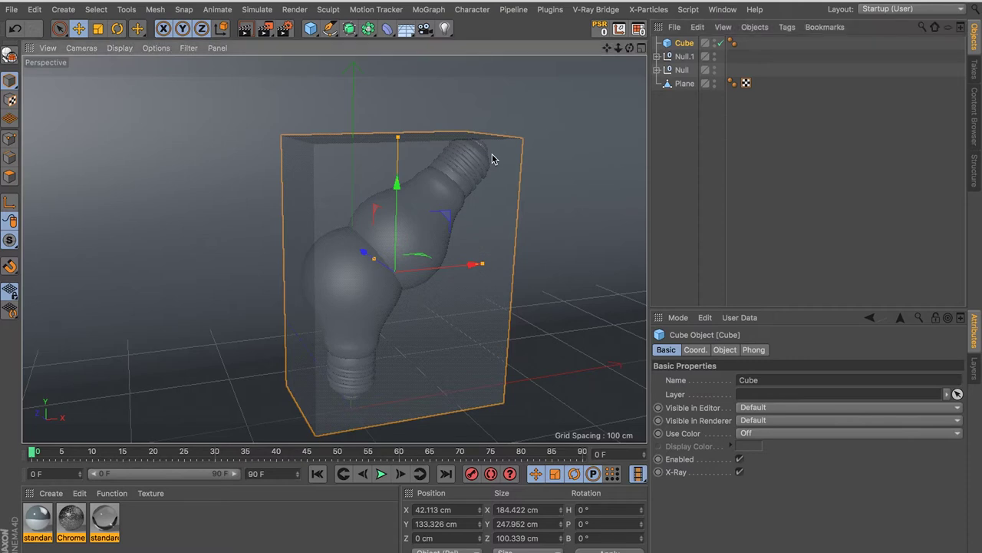
Compare viewport display modes: shaded with mesh lines versus plain smooth shading
key("n")
key("b")
left_click_drag(465, 206, 435, 211, "alt")
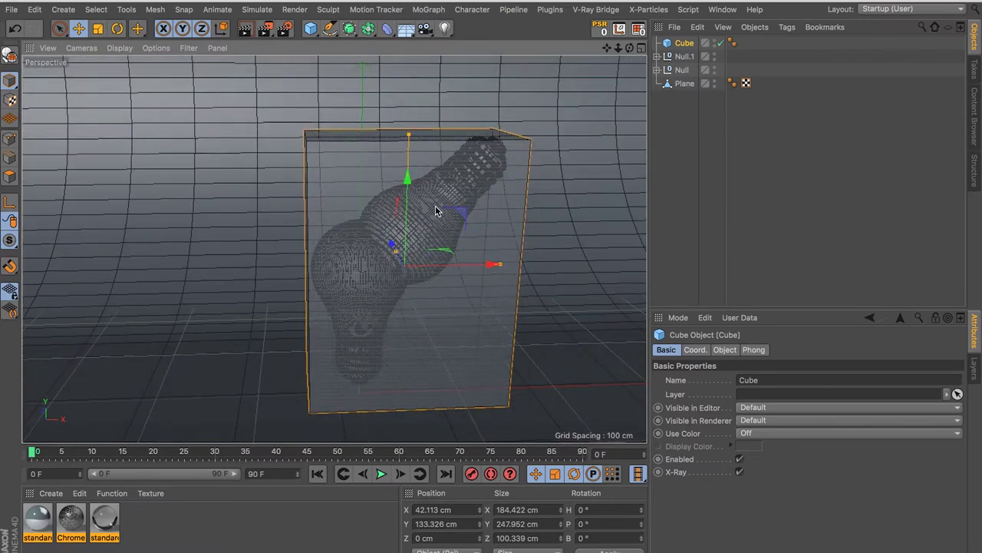
key("n")
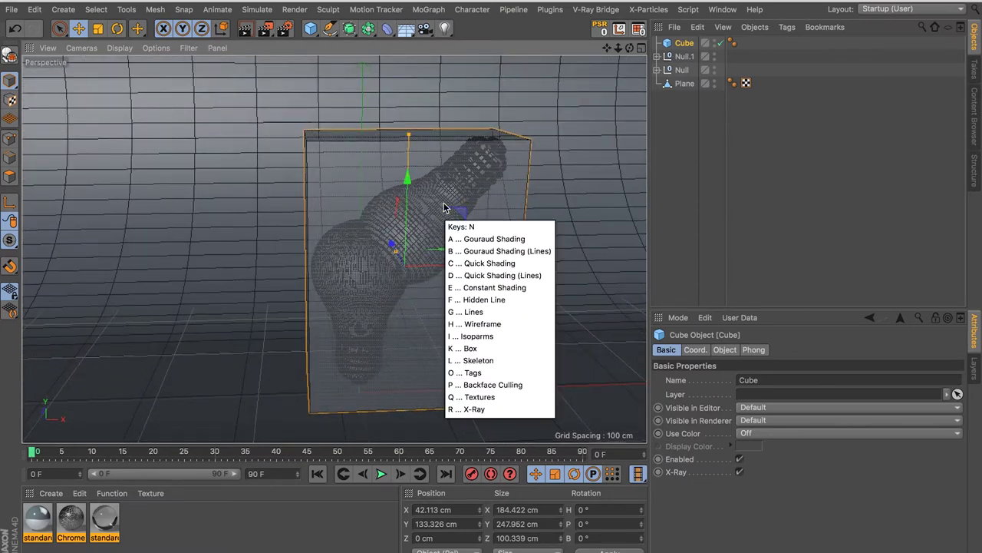
key("n")
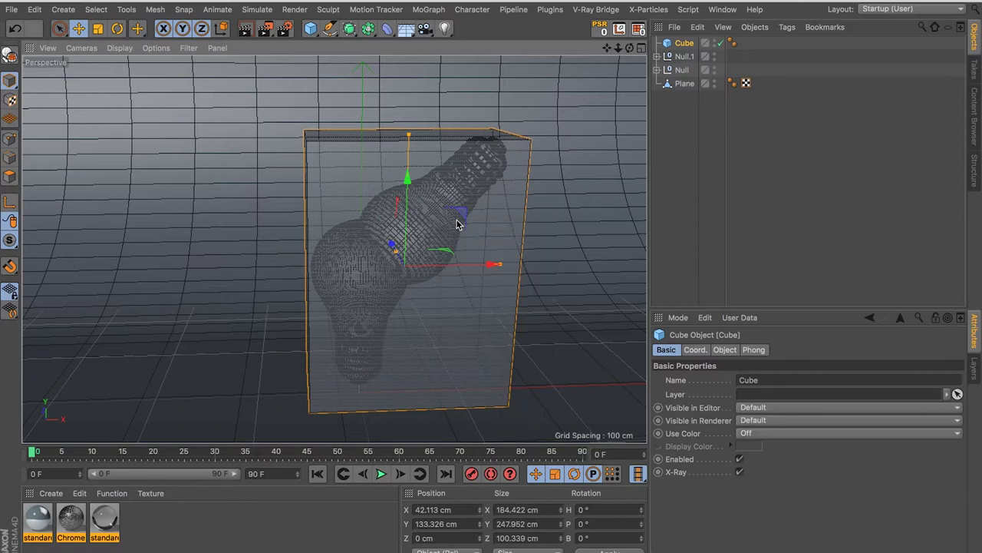
key("n")
key("a")
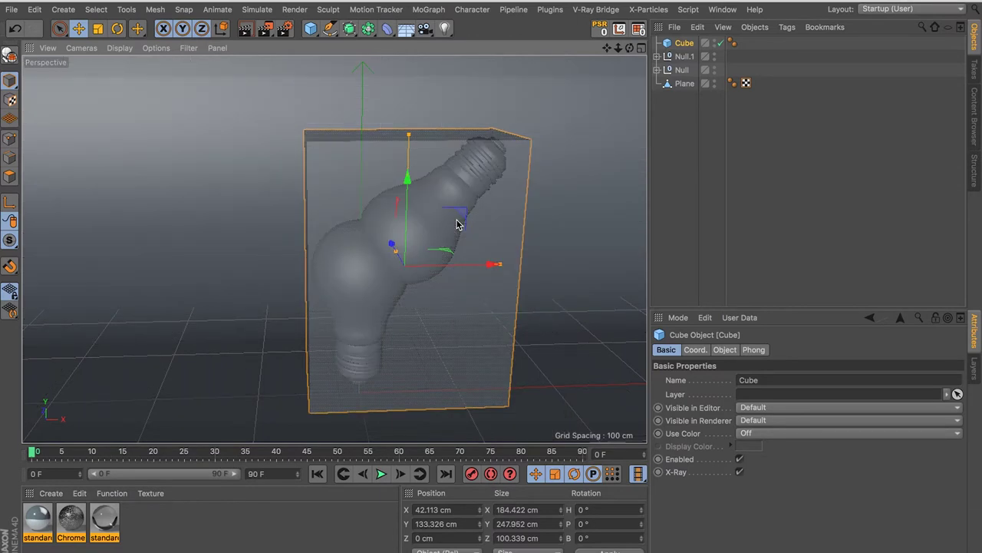
Return to shading with mesh lines and show the Cube's Object settings
key("n")
key("b")
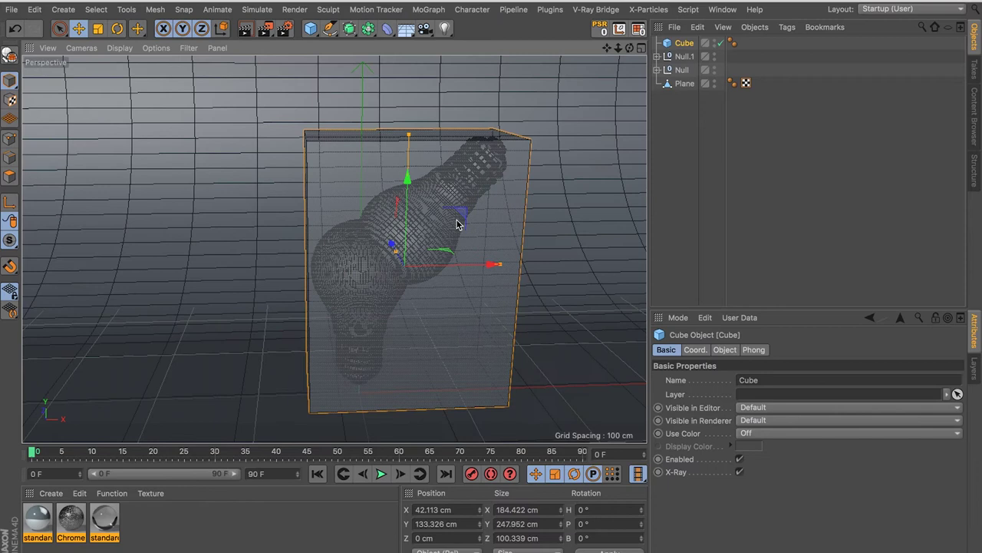
scroll(461, 215, "up", 2)
middle_click_drag(443, 201, 411, 169, "alt")
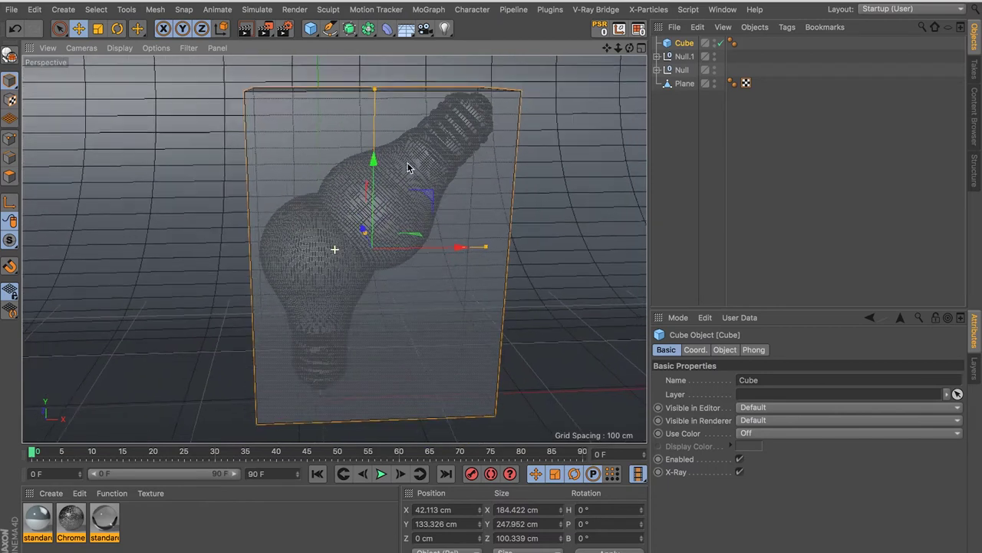
left_click(133, 52)
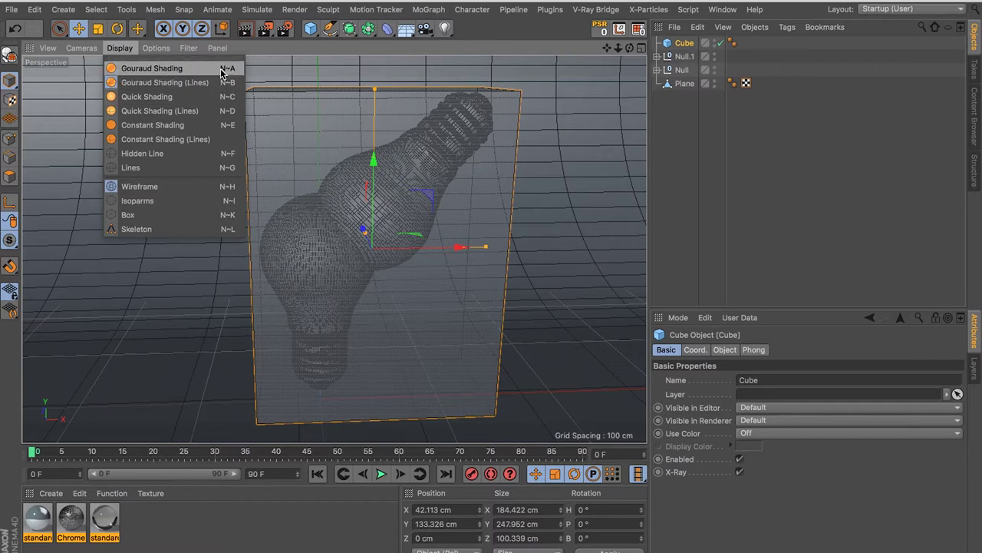
left_click(720, 127)
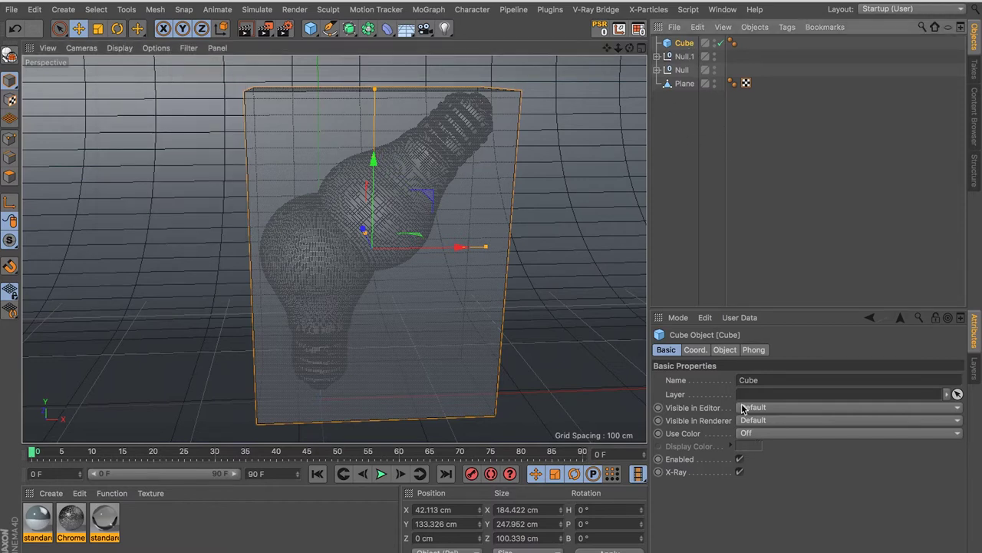
left_click(726, 350)
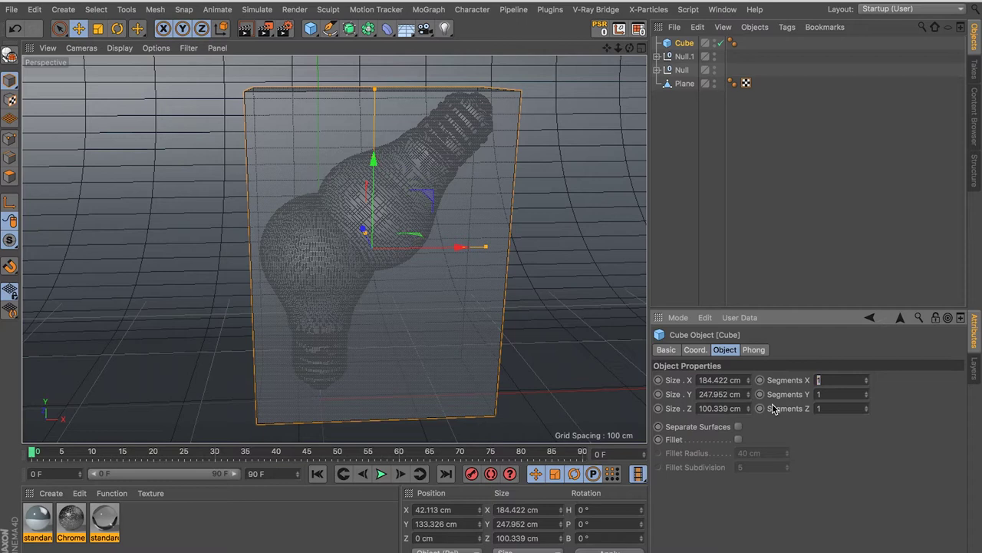
Set the cube to 35 segments on X, Y and Z
type("35")
key("Tab")
type("35")
key("Tab")
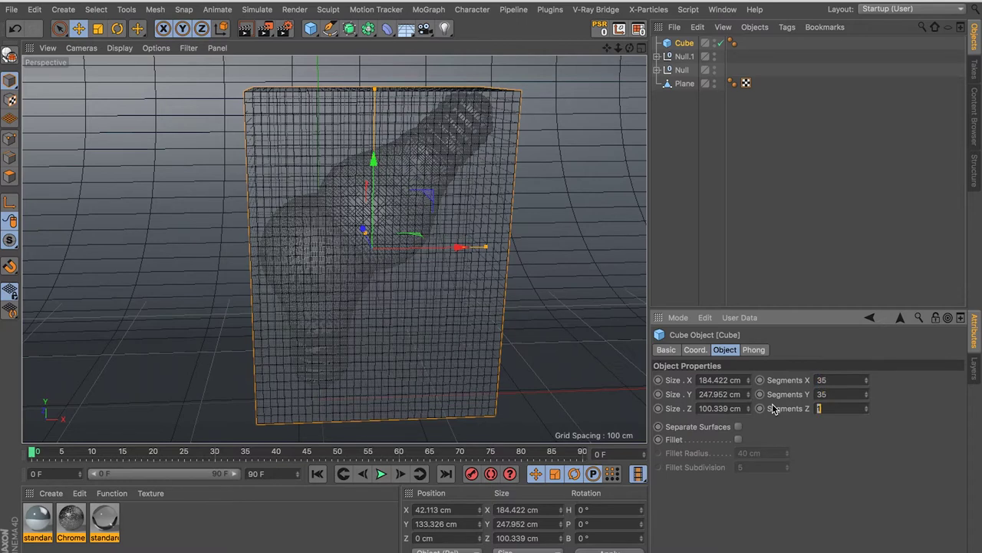
type("35")
key("Tab")
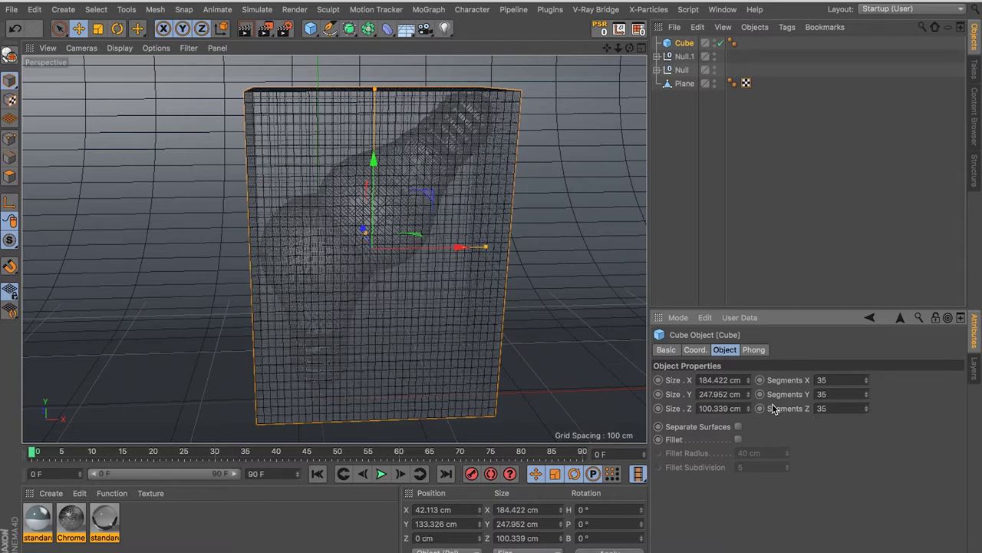
mouse_move(434, 178)
left_mouse_down("alt")
mouse_move(530, 181)
mouse_move(420, 173)
left_mouse_up("alt")
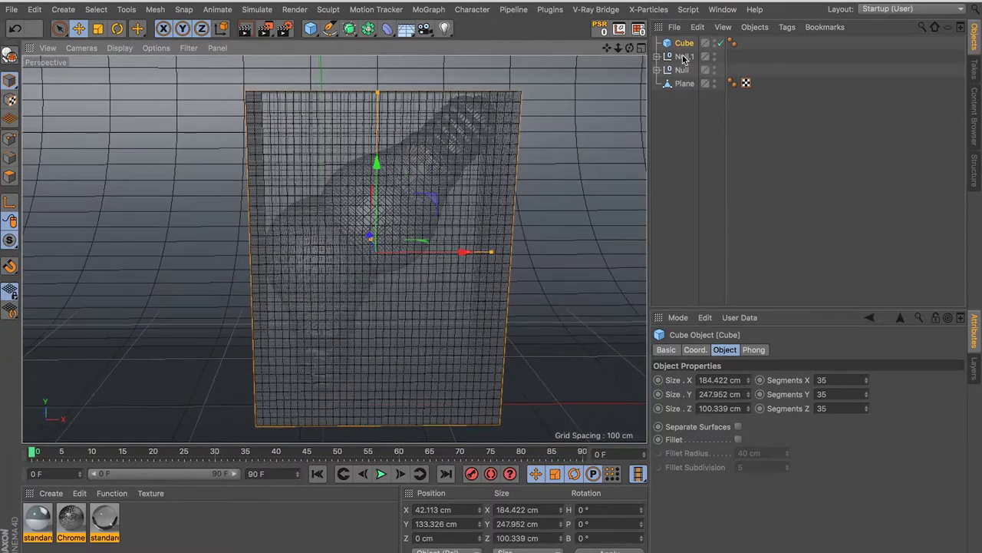
Raise the cube's segment count to 40 on all three axes
left_click(842, 382)
type("40")
key("Tab")
type("40")
key("Tab")
type("40")
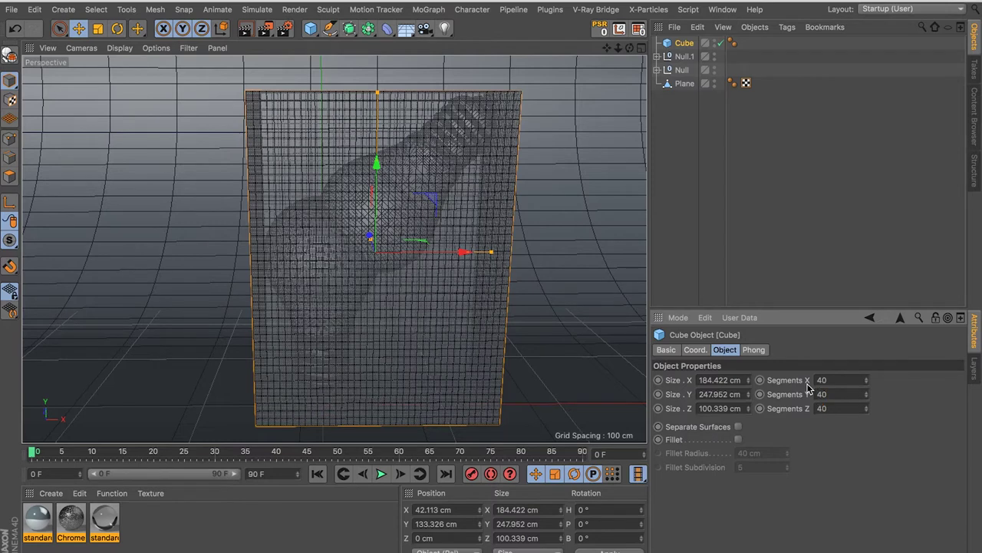
left_click(685, 44)
mouse_move(491, 195)
left_mouse_down("alt")
mouse_move(464, 229)
mouse_move(552, 153)
left_mouse_up("alt")
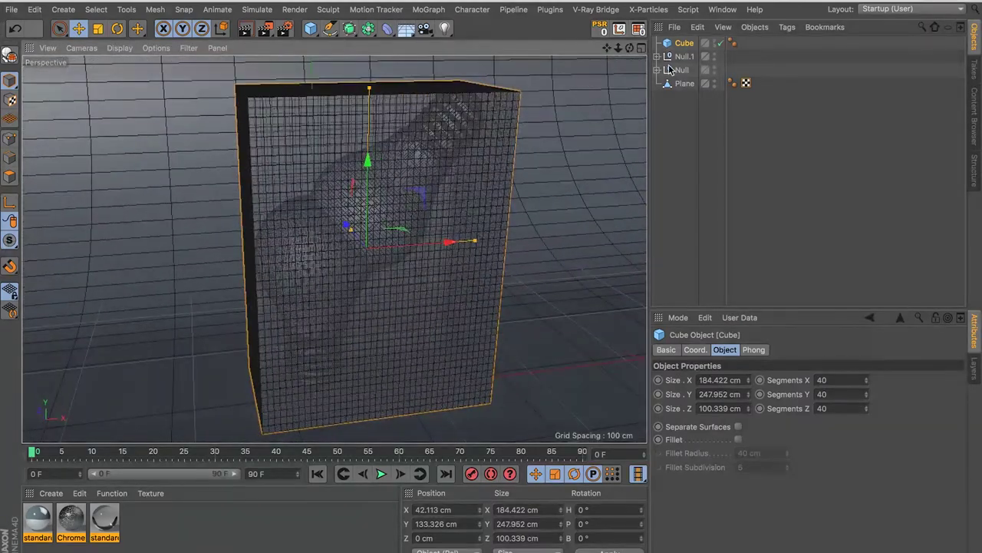
Duplicate the cube as Cube.1 and make the original Cube editable with C
left_click(686, 44)
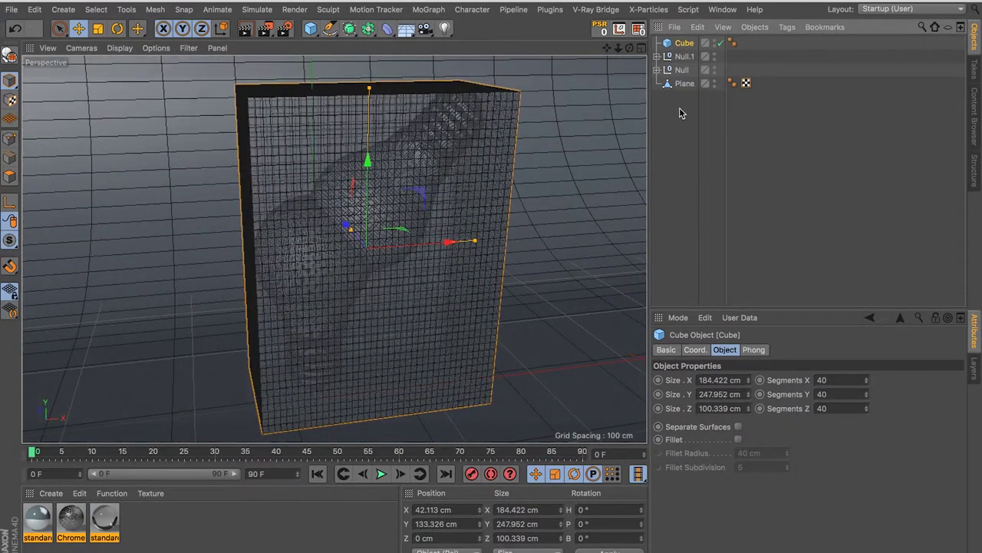
left_click_drag(685, 44, 683, 111, "ctrl")
left_click(685, 44)
mouse_move(610, 127)
left_mouse_down("alt")
mouse_move(421, 225)
mouse_move(533, 233)
mouse_move(423, 169)
mouse_move(428, 160)
left_mouse_up("alt")
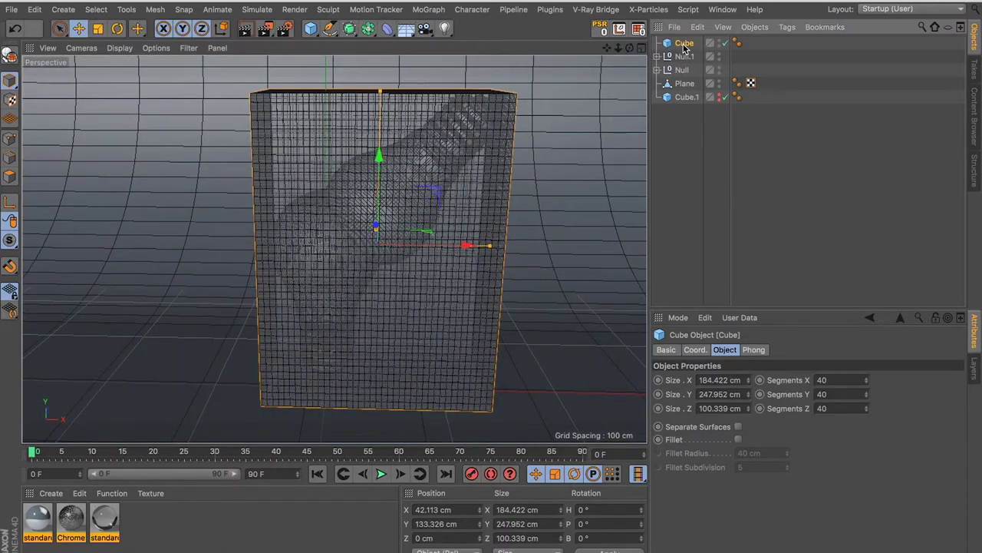
key("c")
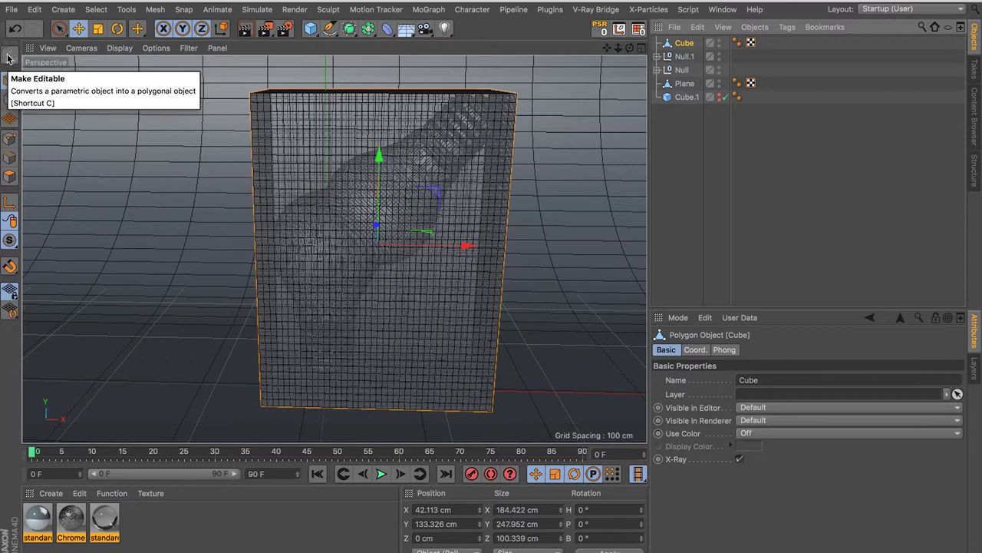
mouse_move(380, 150)
left_mouse_down("alt")
mouse_move(429, 171)
mouse_move(390, 153)
left_mouse_up("alt")
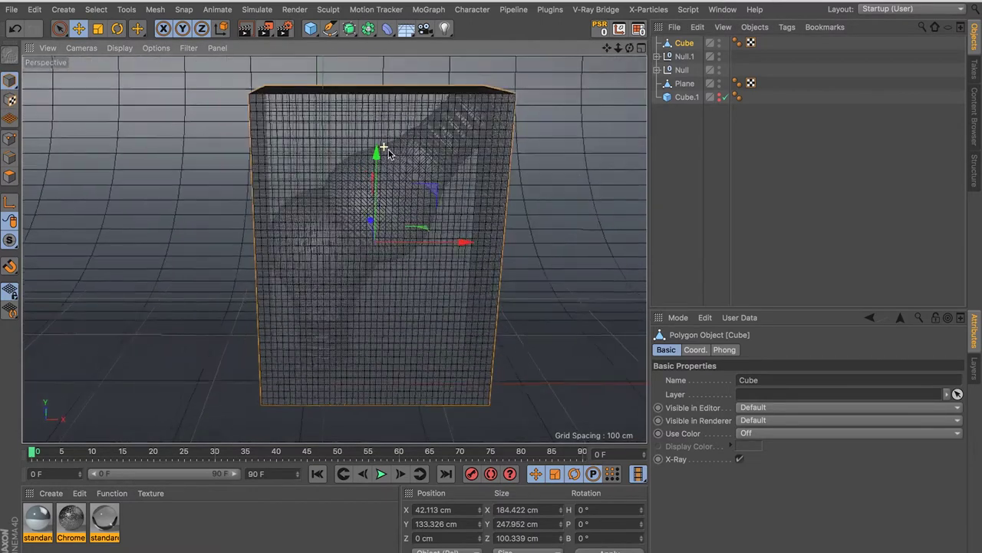
Give the Cube a Cloth tag and both Null and Null.1 Cloth Collider tags
right_click(680, 44)
mouse_move(725, 131)
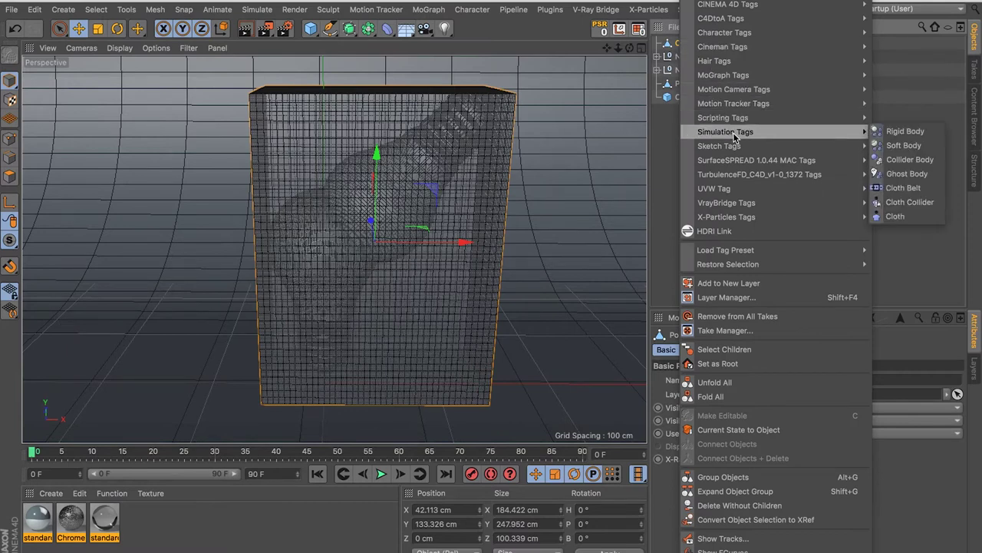
left_click(897, 217)
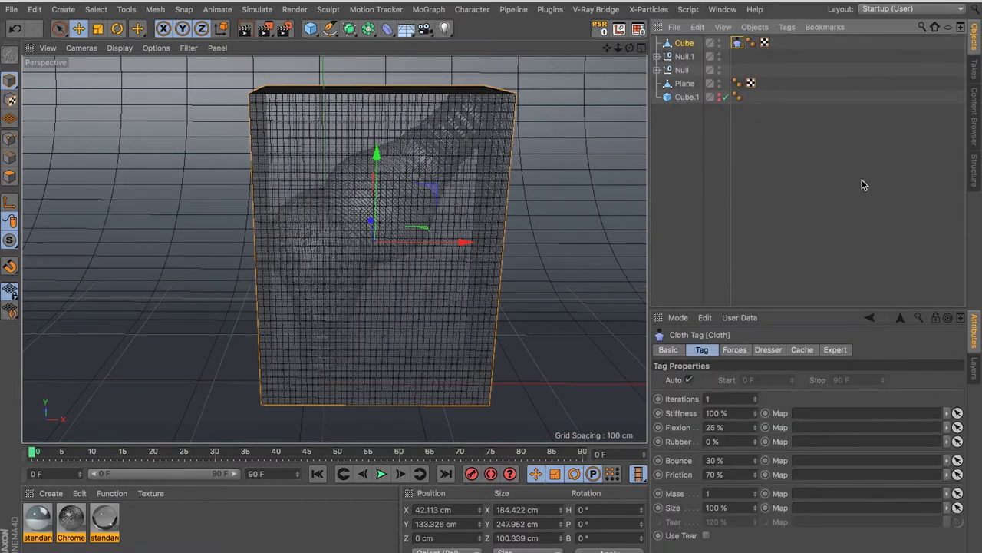
left_click(680, 69)
left_click(685, 57, "ctrl")
right_click(685, 57)
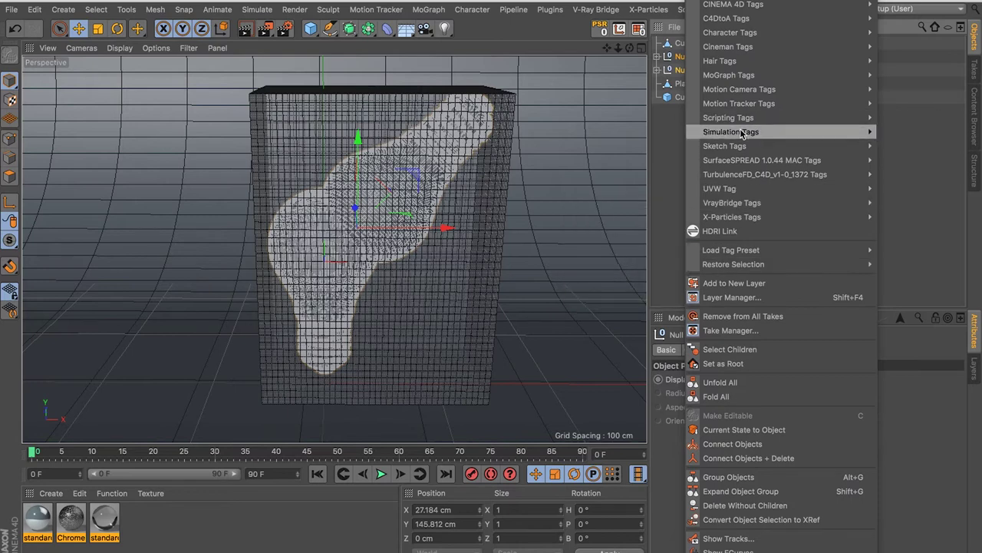
left_click(914, 209)
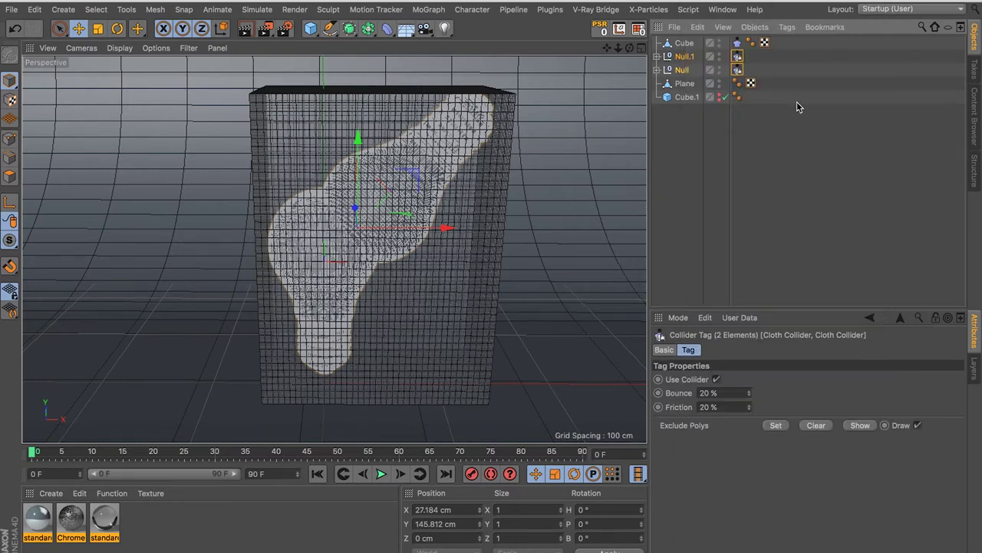
left_click_drag(738, 57, 738, 66)
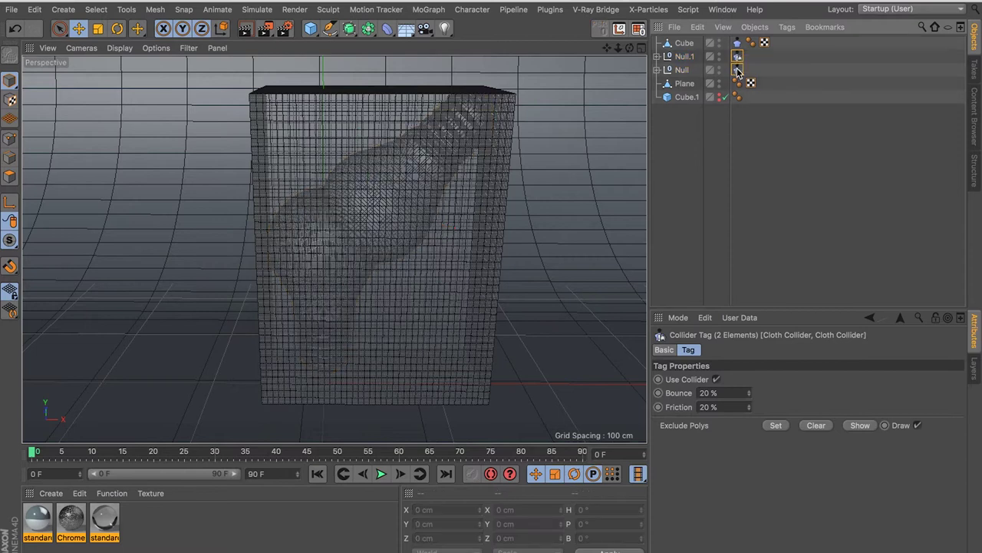
Set the colliders' Bounce to 0% and Friction to 100%
left_click(710, 392)
type("0")
key("Tab")
type("100")
key("Return")
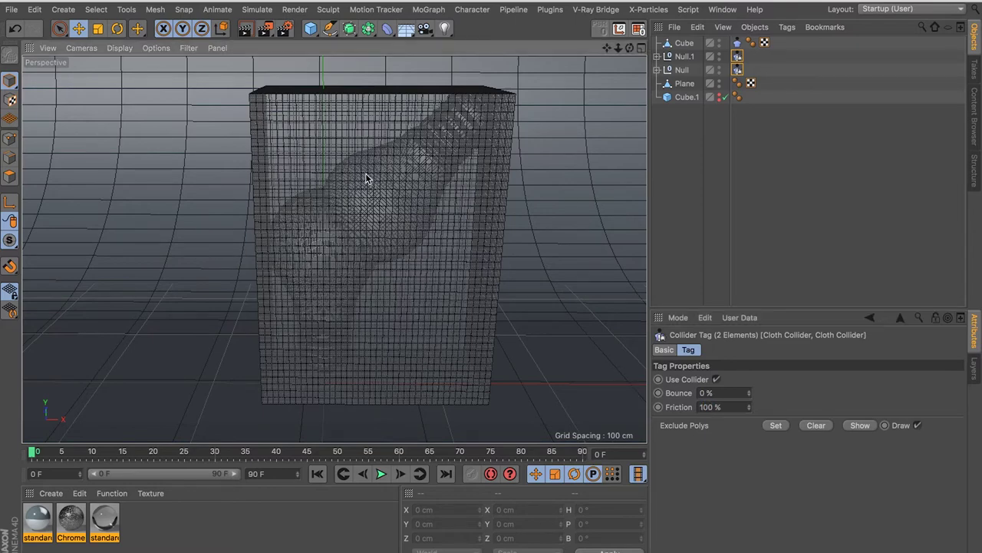
left_click_drag(368, 180, 341, 182, "alt")
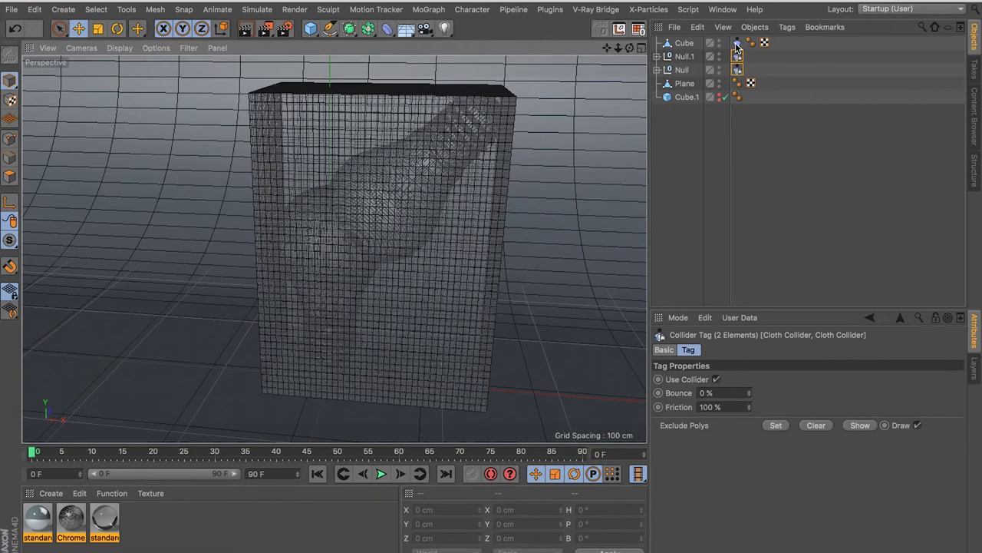
Select the cube's Cloth tag and set Iterations to 10
left_click(738, 43)
mouse_move(504, 190)
left_mouse_down("alt")
mouse_move(466, 189)
mouse_move(468, 179)
mouse_move(415, 212)
mouse_move(375, 263)
left_mouse_up("alt")
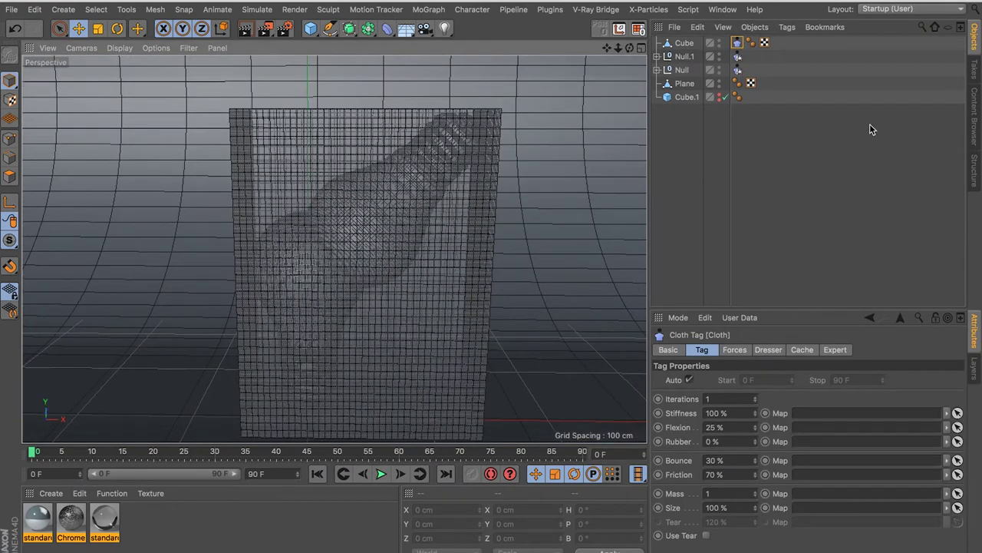
mouse_move(380, 297)
left_mouse_down("alt")
mouse_move(382, 232)
mouse_move(389, 237)
mouse_move(379, 216)
left_mouse_up("alt")
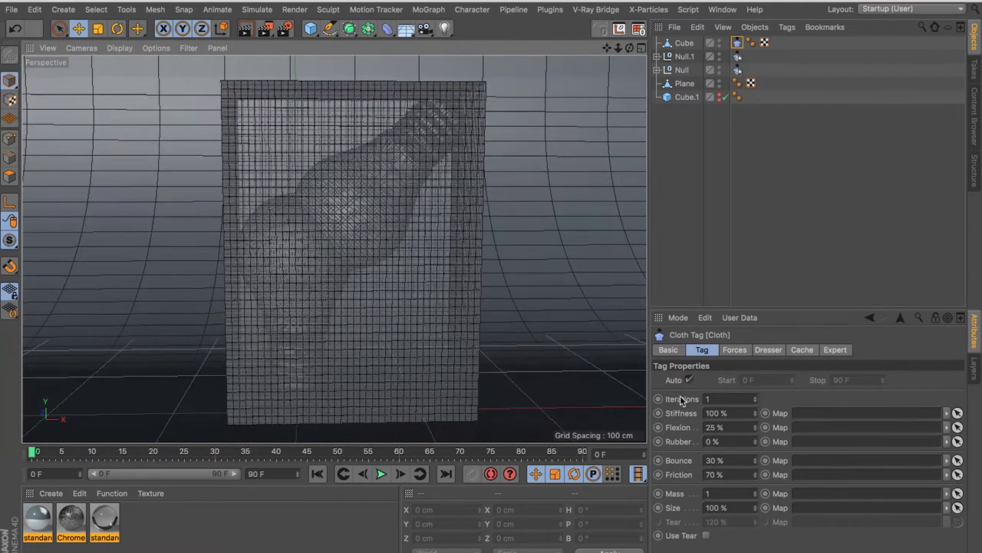
left_click(709, 413)
left_click(704, 428)
left_click(721, 414)
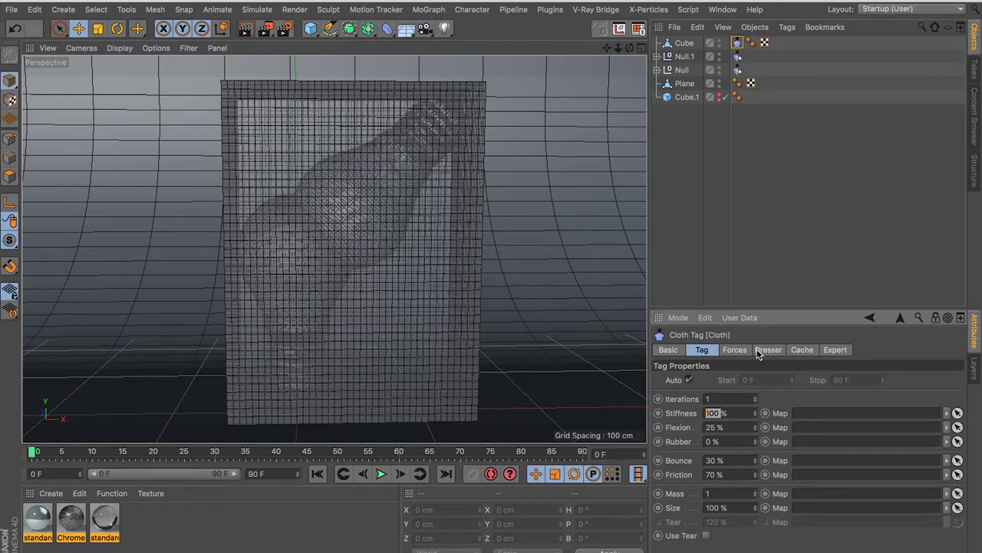
left_click(713, 351)
type("10")
Set the cloth's Flexion to 1%, Bounce to 0% and Friction to 100%
left_click(722, 412)
left_click(718, 427)
type("1")
key("Return")
left_click(726, 461)
type("0")
key("Return")
left_click(722, 474)
type("100")
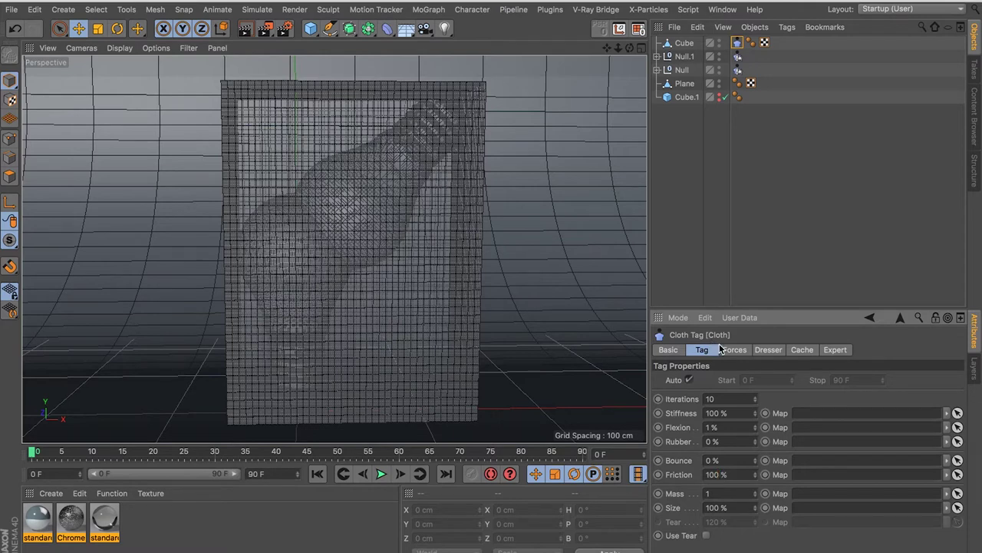
left_click(736, 351)
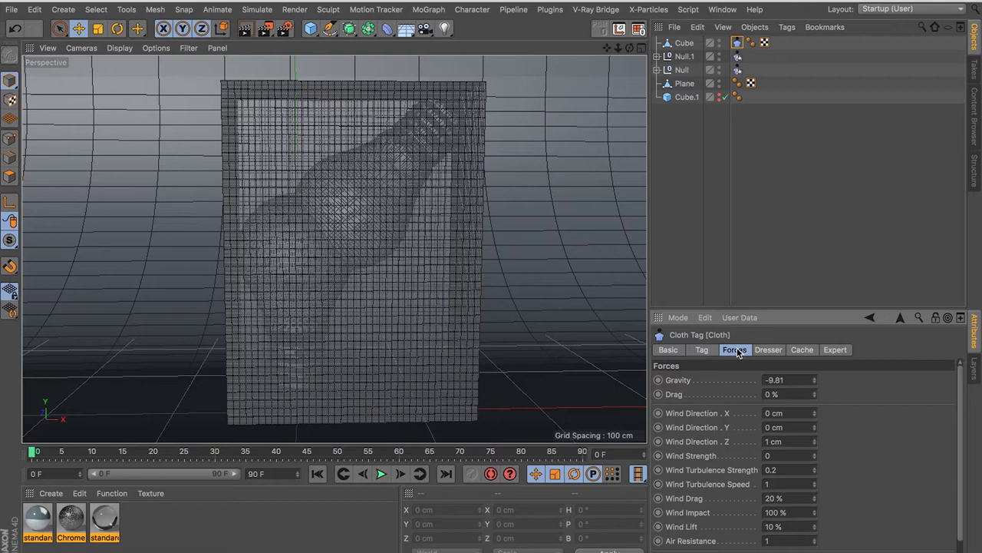
Set the cloth's Gravity to 0 and Drag to 0.1 % in the Forces tab
double_click(764, 379)
type("0")
left_click(769, 394)
type(".1")
left_click(763, 351)
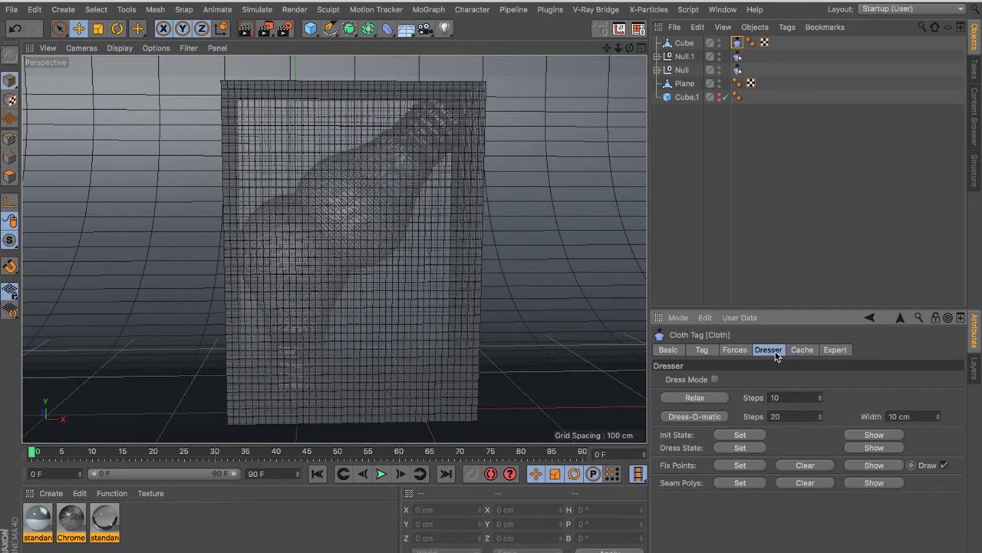
Zoom and orbit close to inspect the cloth box and twisted tube around the lightbulb
left_click(903, 416)
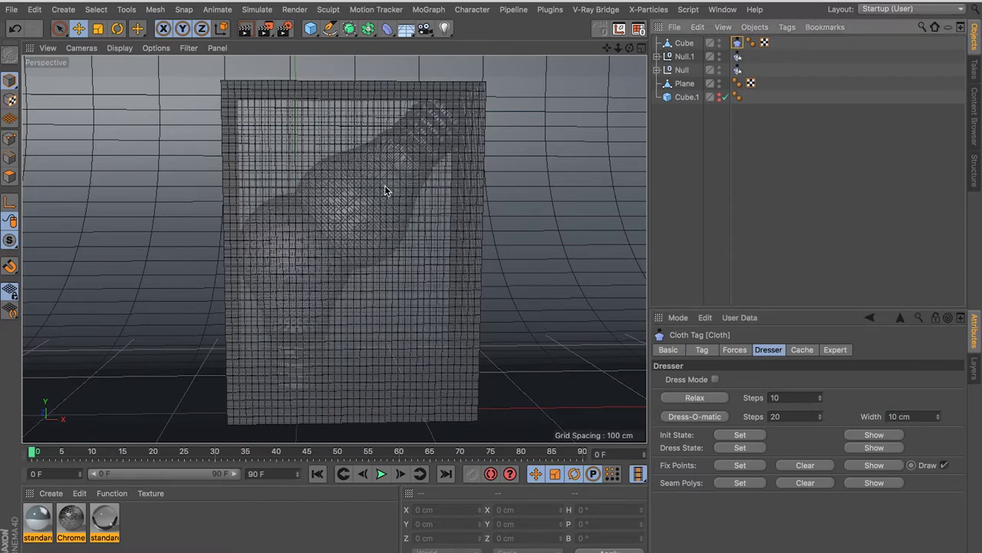
scroll(384, 185, "up", 3)
scroll(385, 187, "up", 3)
scroll(388, 183, "up", 2)
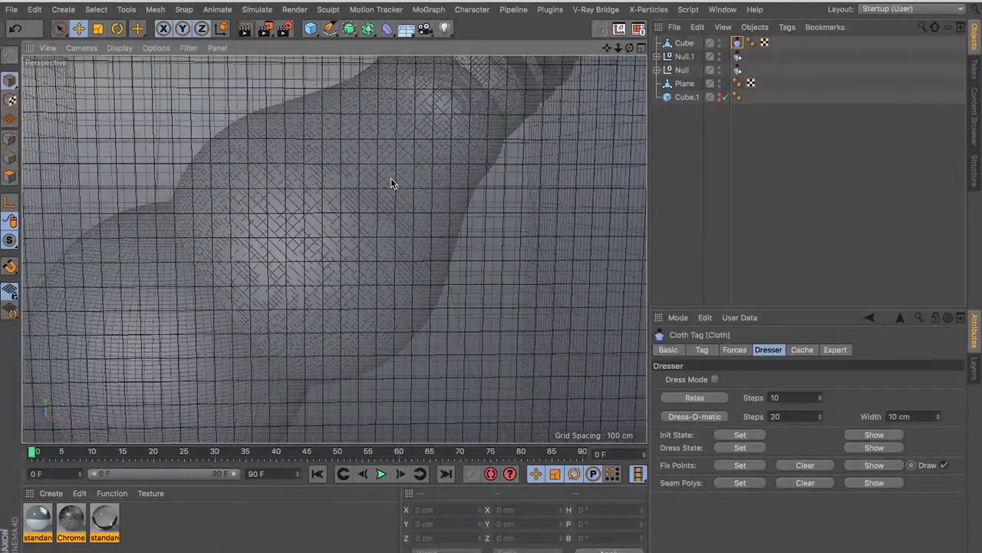
right_click_drag(391, 182, 542, 155, "alt")
right_click_drag(478, 155, 476, 203, "alt")
scroll(475, 201, "down", 2)
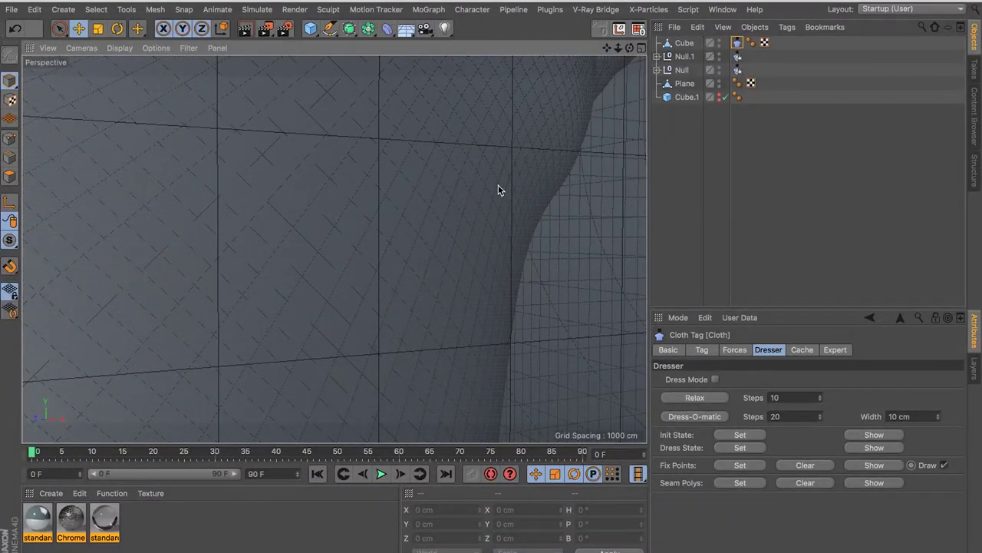
mouse_move(500, 235)
left_mouse_down("alt")
mouse_move(483, 247)
mouse_move(537, 232)
left_mouse_up("alt")
mouse_move(393, 217)
left_mouse_down("alt")
mouse_move(330, 256)
mouse_move(276, 209)
left_mouse_up("alt")
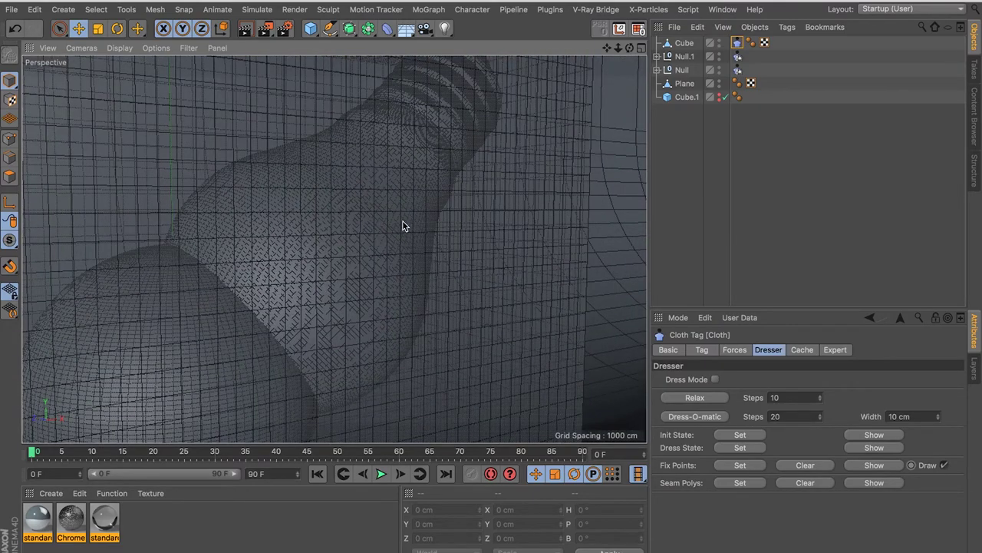
scroll(384, 222, "up", 2)
scroll(361, 227, "up", 2)
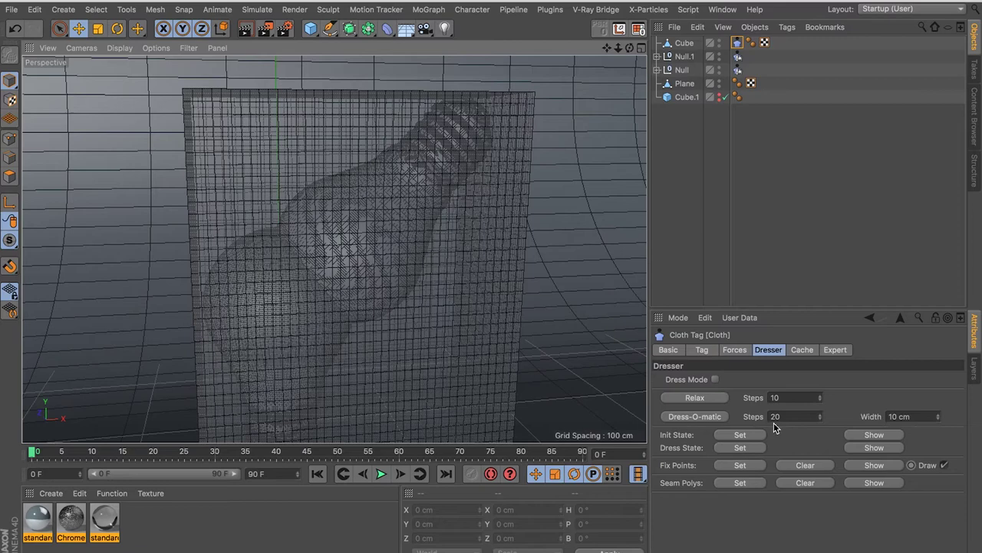
left_click_drag(414, 241, 445, 242, "alt")
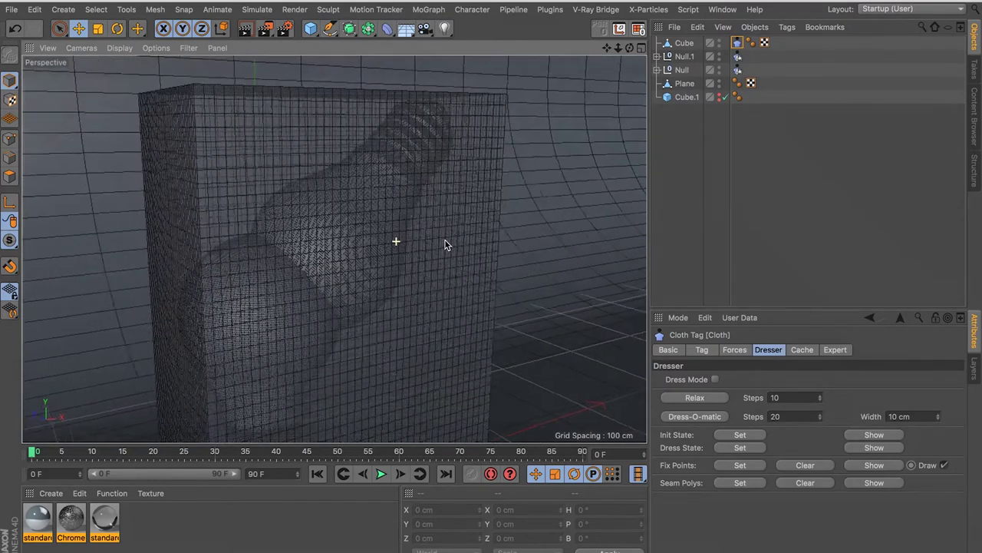
In Model mode, set the Dresser Width to 4.1 cm and select the Cube
left_click(11, 177)
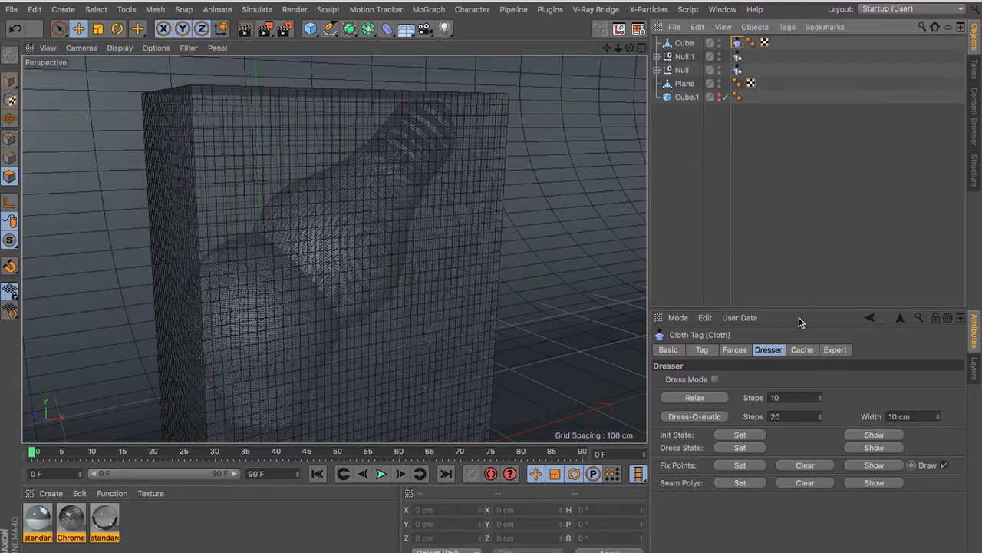
double_click(899, 416)
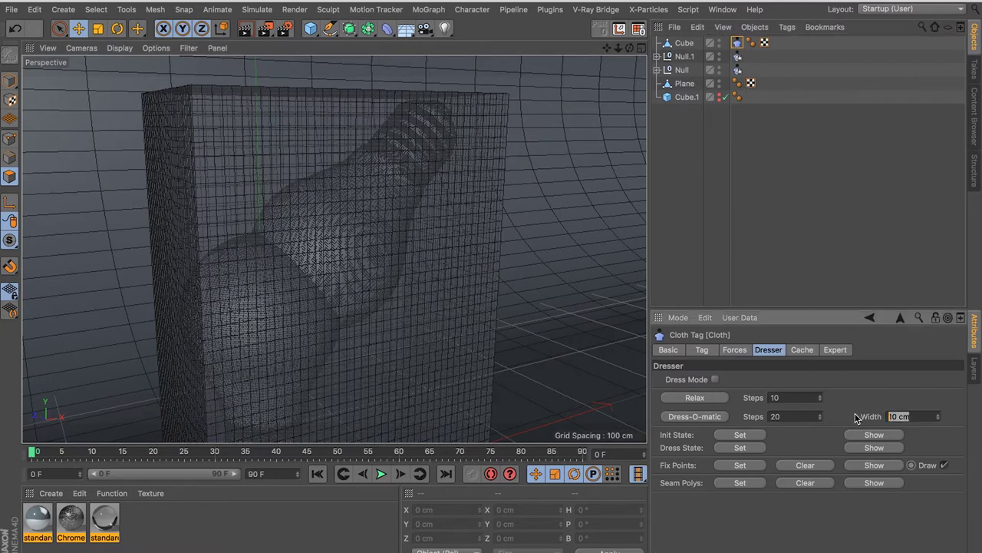
key("BackSpace")
type("1")
key("Return")
type("4.1")
key("Return")
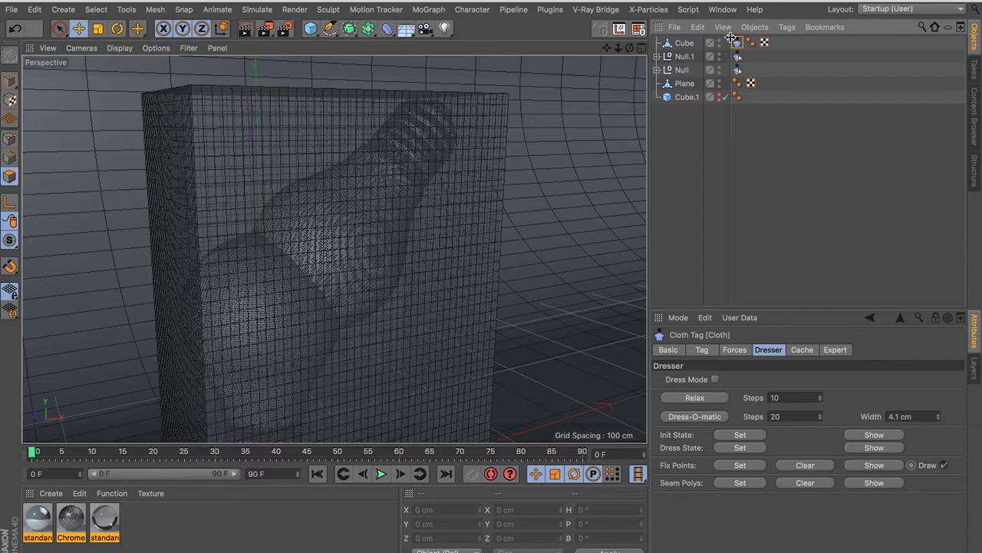
left_click(683, 43)
mouse_move(498, 182)
left_mouse_down("alt")
mouse_move(396, 213)
mouse_move(361, 211)
left_mouse_up("alt")
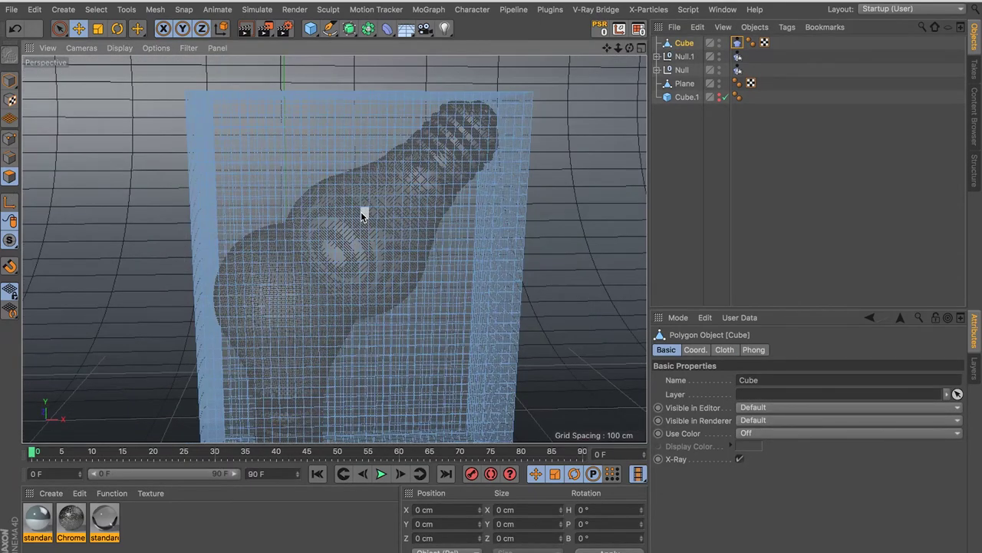
Loop-select a horizontal edge loop on the cloth box and lower it to about Y 3.099 cm
key("u")
key("l")
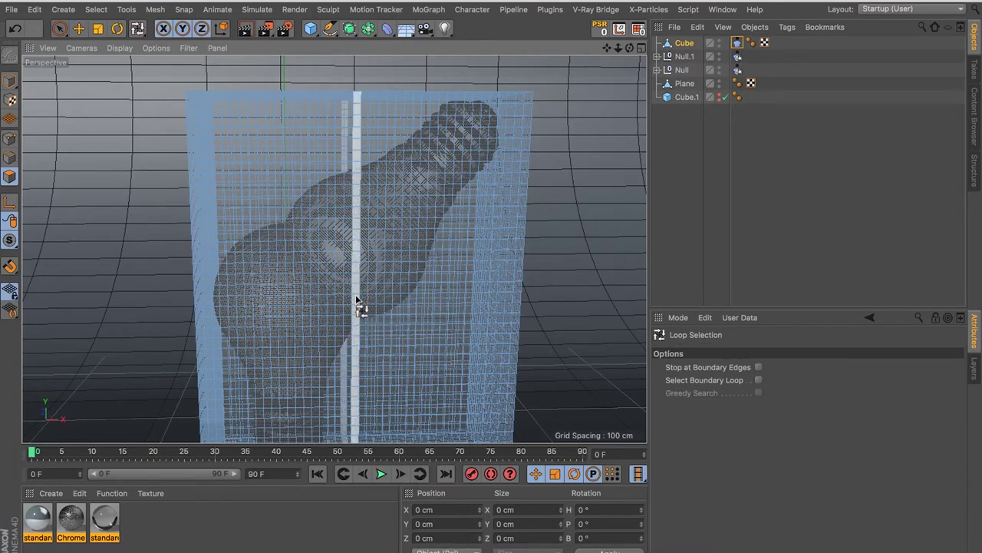
left_click(356, 297)
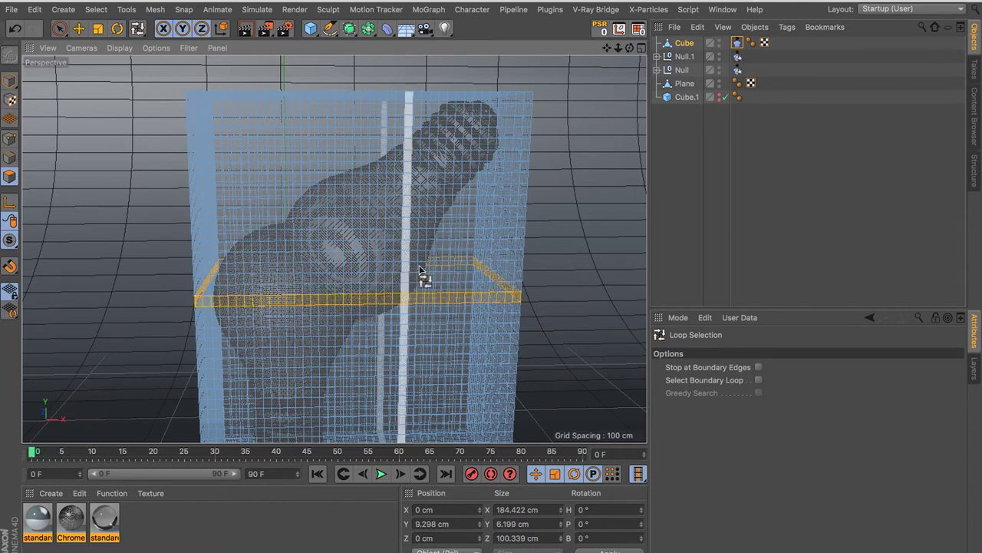
left_click(737, 42)
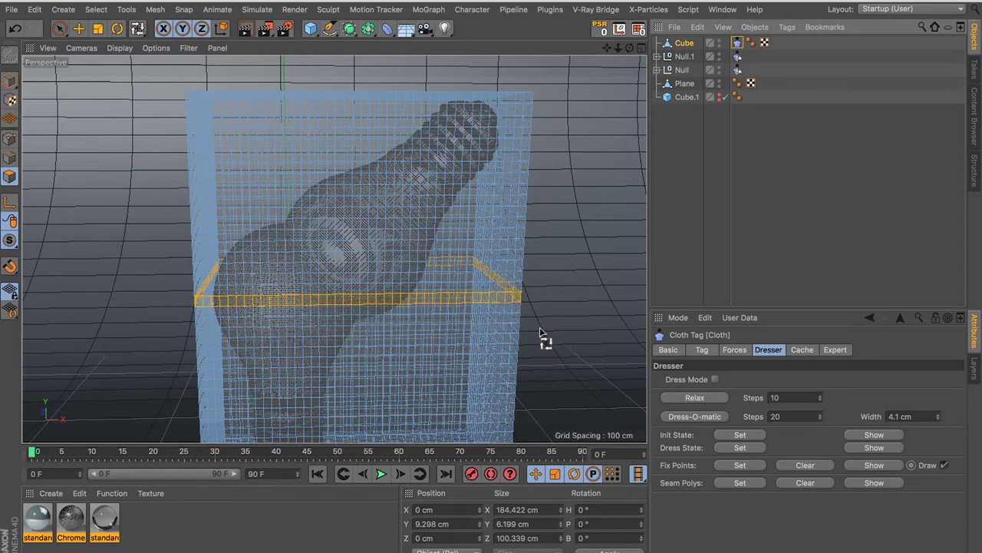
left_click_drag(460, 301, 423, 317)
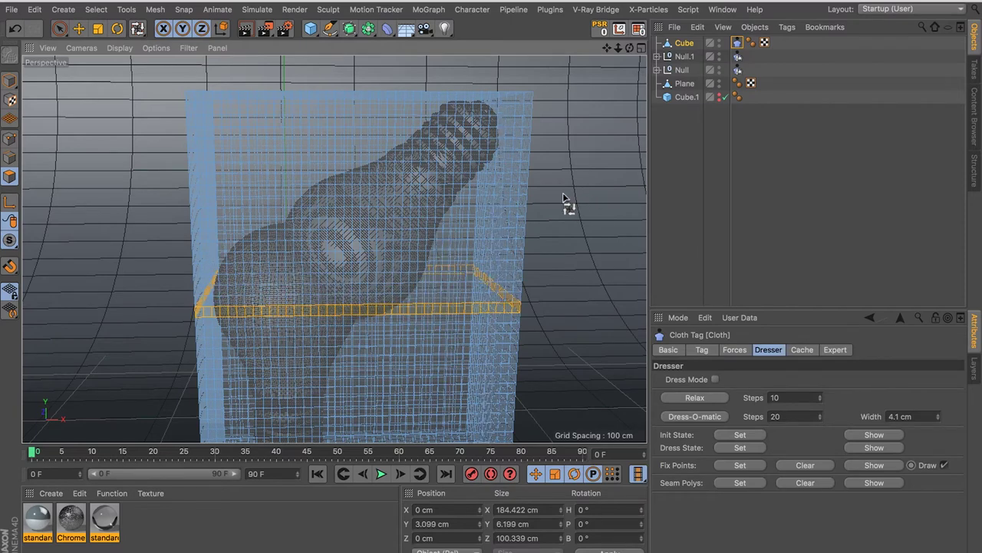
mouse_move(307, 281)
left_mouse_down("alt")
mouse_move(343, 240)
mouse_move(330, 258)
mouse_move(350, 272)
left_mouse_up("alt")
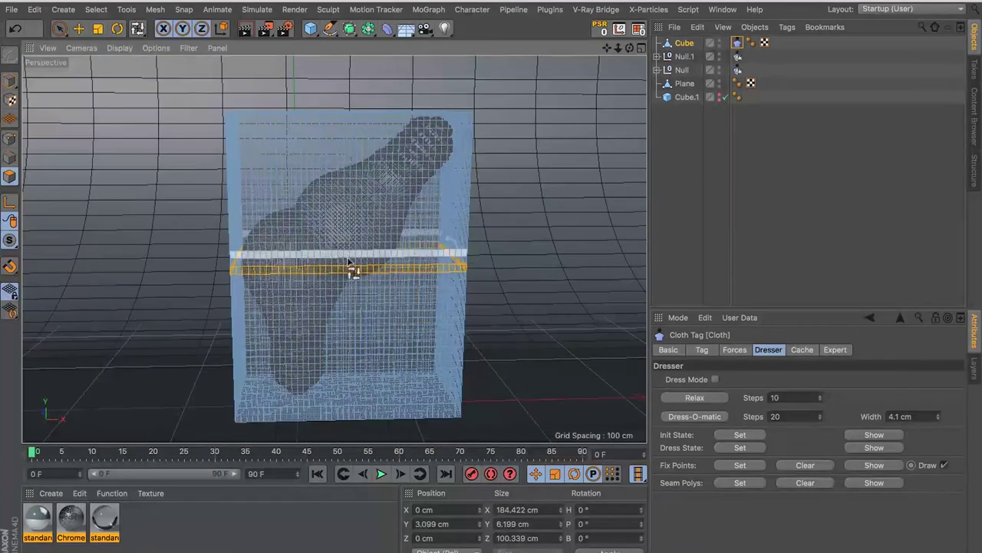
Select all cloth polygons, set Dresser Width to 0.1 cm, and run Dress-O-matic
key("ctrl+a")
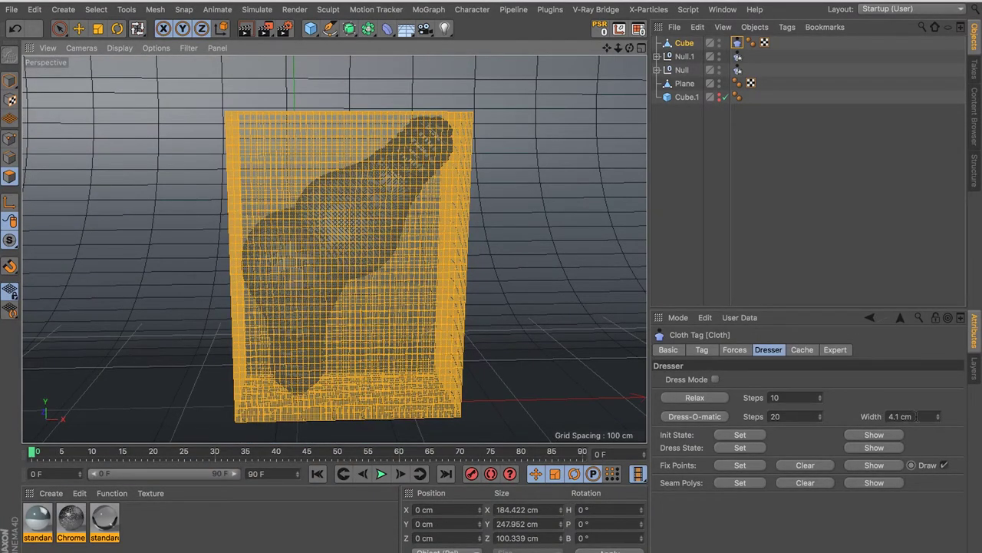
left_click(918, 416)
type("0.1")
key("Return")
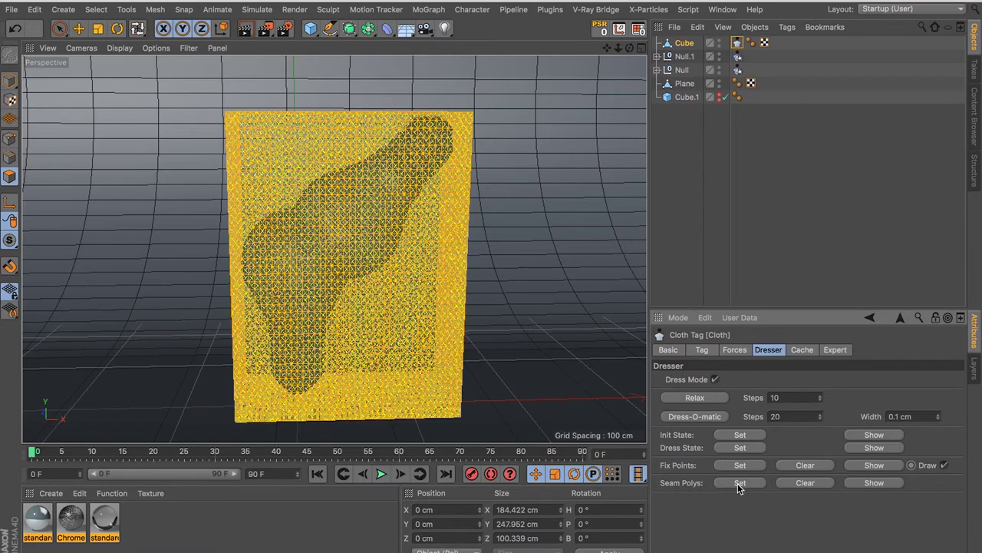
mouse_move(370, 176)
left_mouse_down("alt")
mouse_move(410, 263)
mouse_move(507, 272)
mouse_move(421, 261)
mouse_move(361, 209)
mouse_move(369, 223)
left_mouse_up("alt")
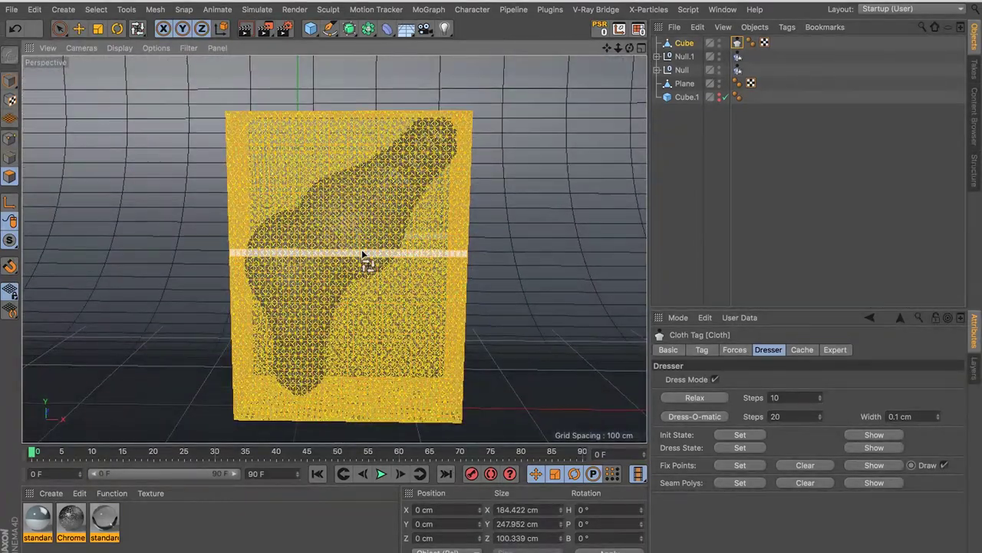
scroll(365, 258, "up", 2)
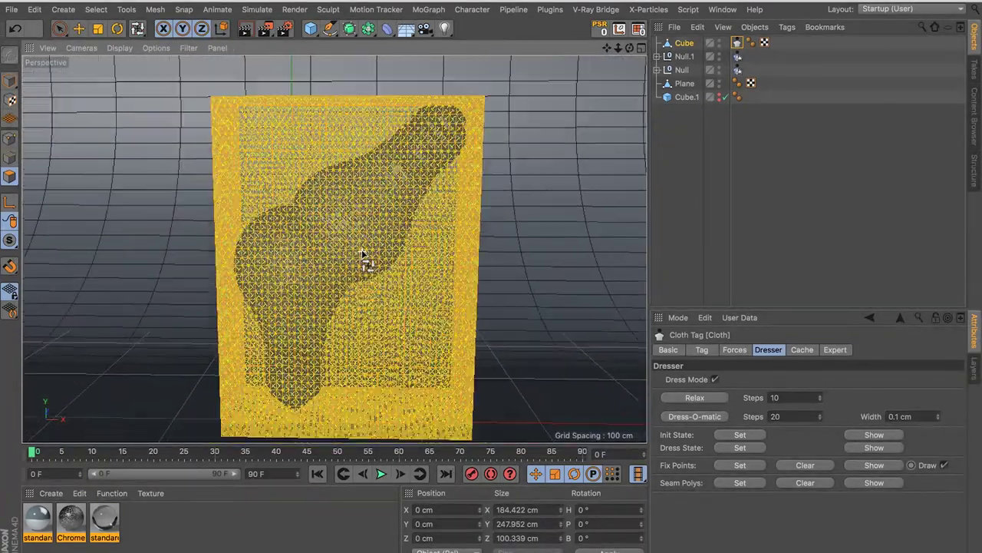
left_click(687, 418)
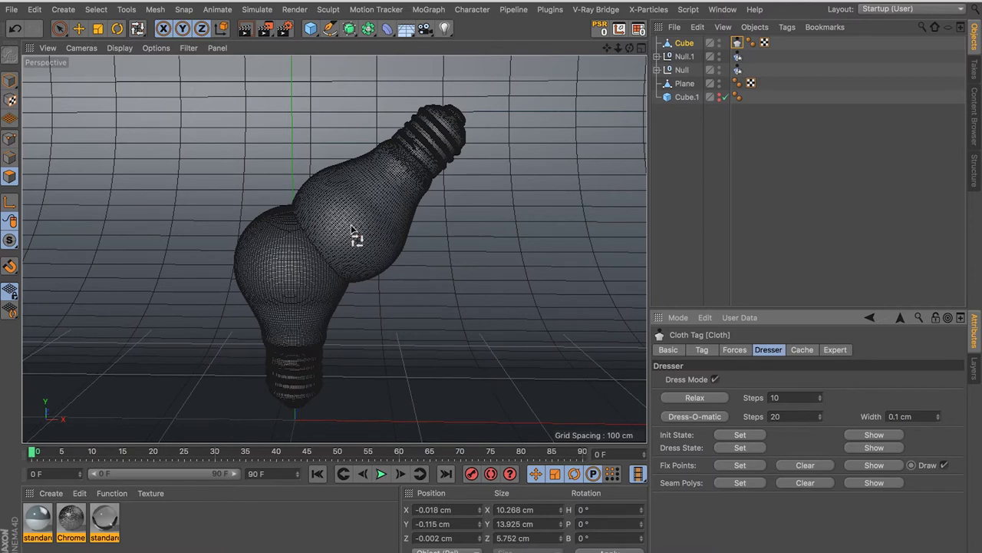
Undo the dressing and move the collider tags from Null.1 and Null onto their Subdivision Surfaces
key("ctrl+z")
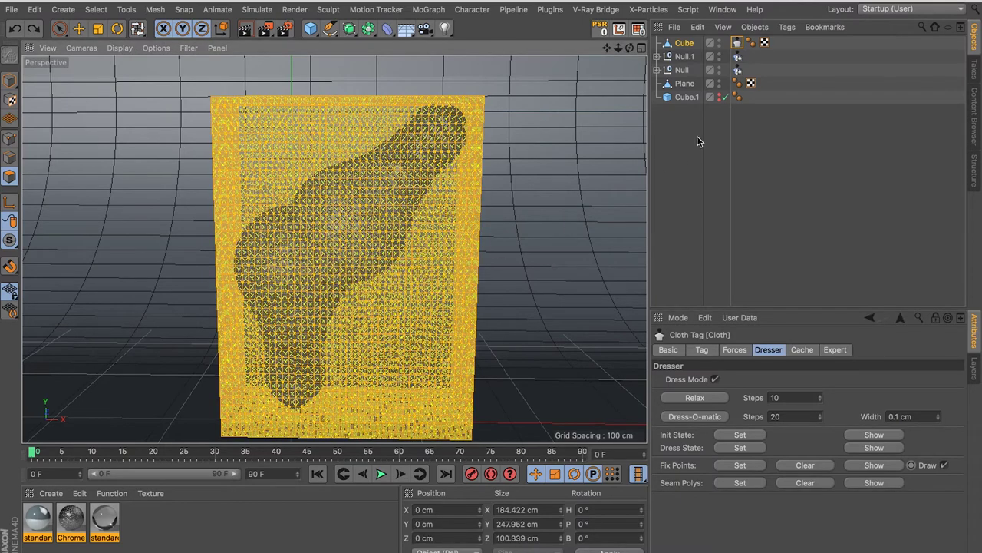
left_click(683, 56)
left_click(657, 56)
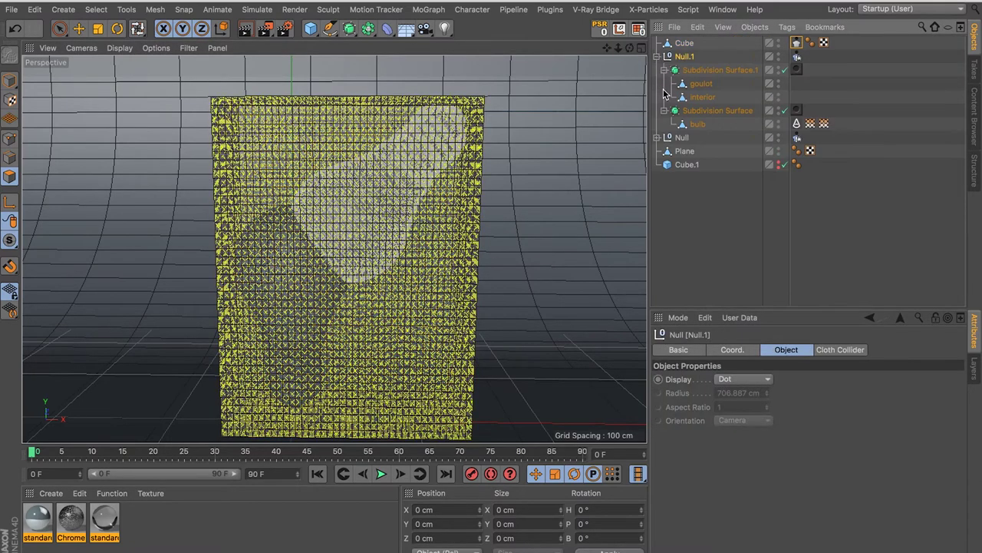
left_click(798, 57)
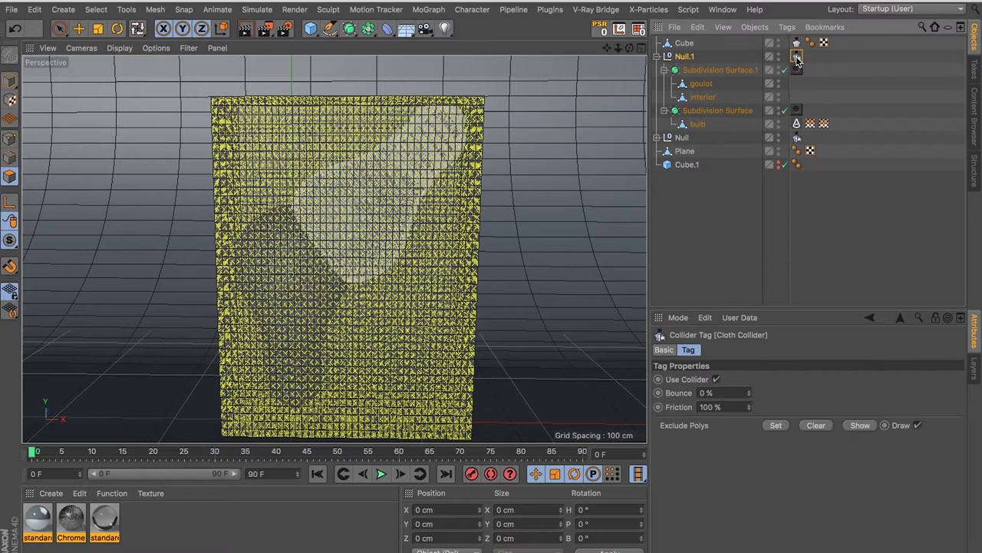
left_click(664, 70)
mouse_move(799, 57)
left_mouse_down()
mouse_move(752, 69)
mouse_move(798, 70)
mouse_move(798, 83)
mouse_move(689, 129)
mouse_move(681, 114)
left_mouse_up()
left_click(658, 110)
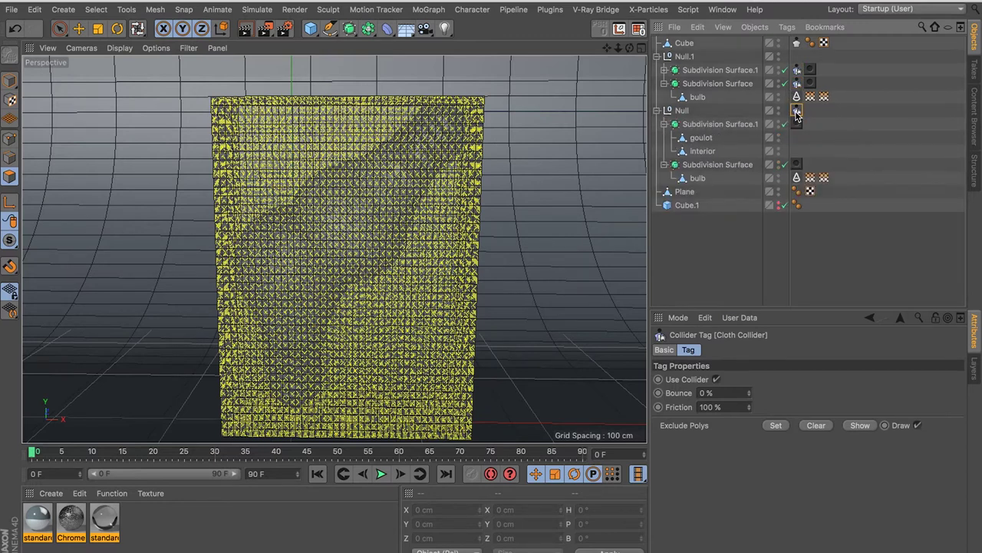
left_click_drag(797, 112, 798, 124)
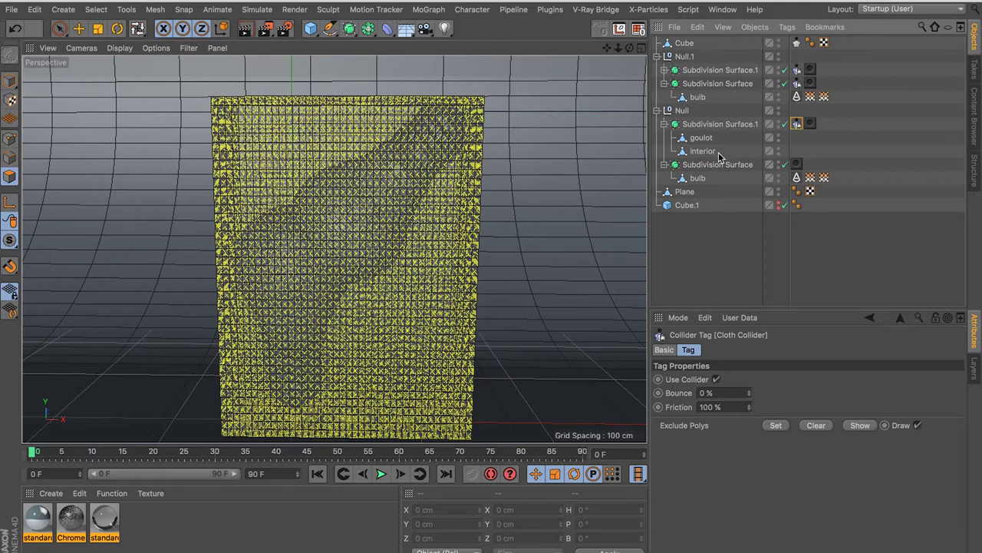
left_click(657, 110)
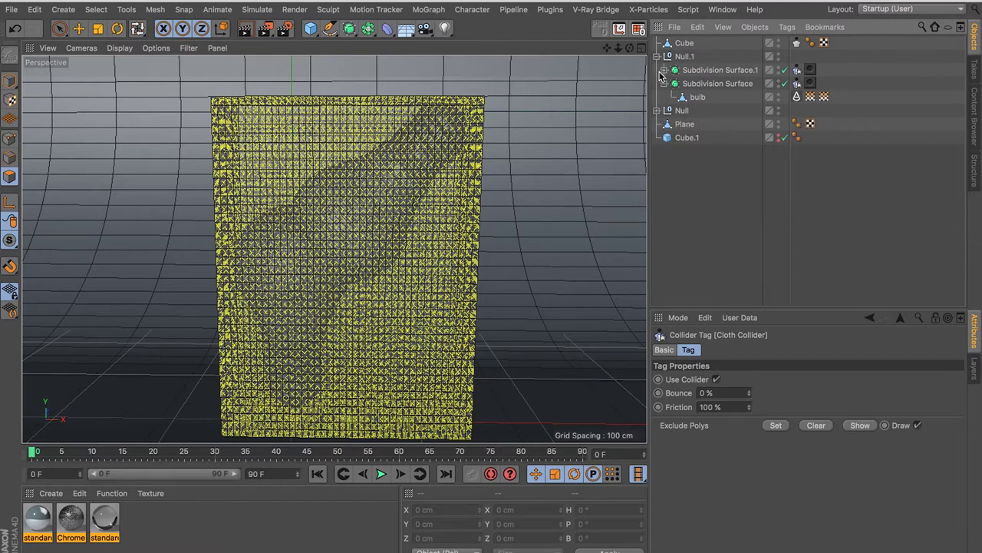
left_click(657, 56)
Dress the Cube's cloth around the lightbulb again, then switch to the browser
left_click(736, 42)
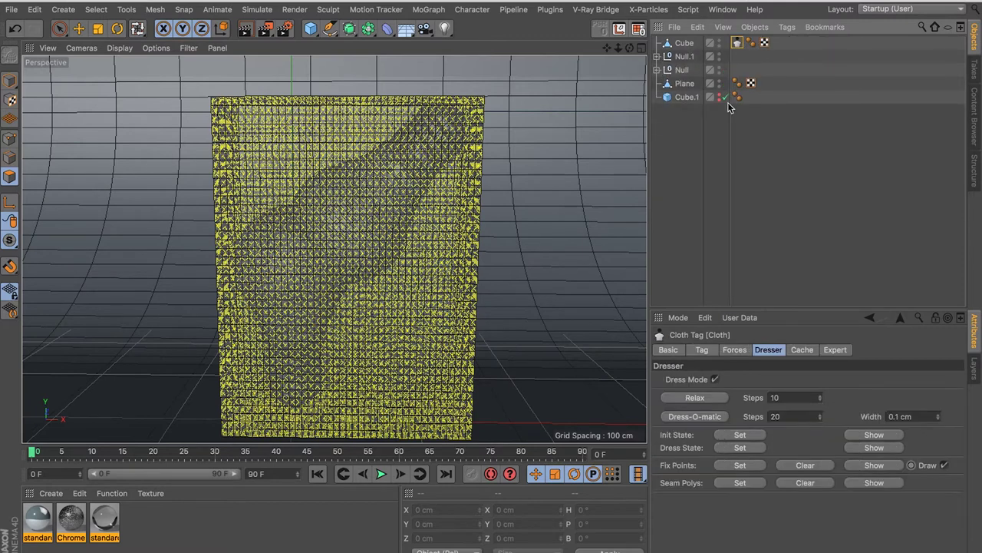
left_click(704, 414)
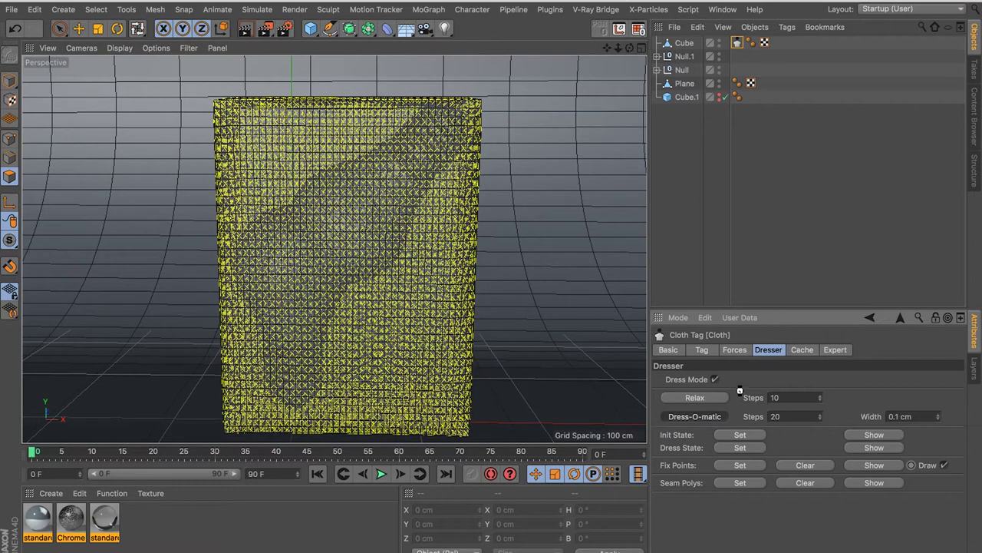
key("super+Tab")
key("super+Tab")
key("super+Tab")
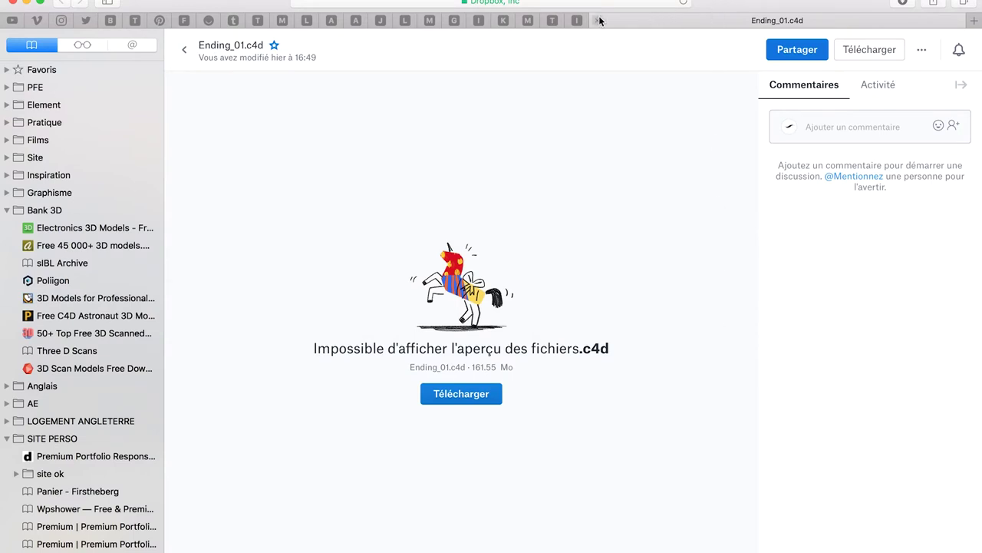
Open the Three D Scans site from the bookmarks sidebar, then hide the sidebar
key("super+l")
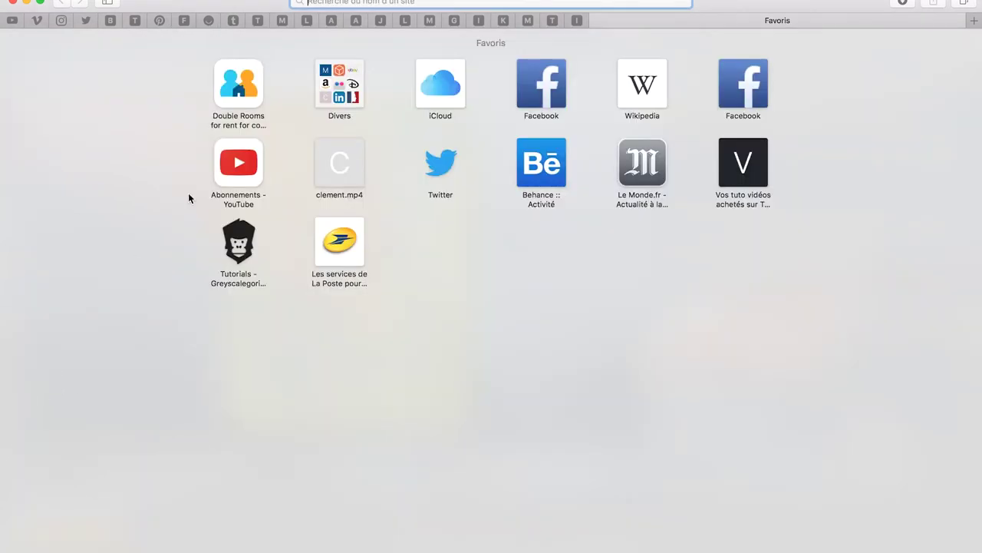
left_click(108, 4)
left_click(69, 351)
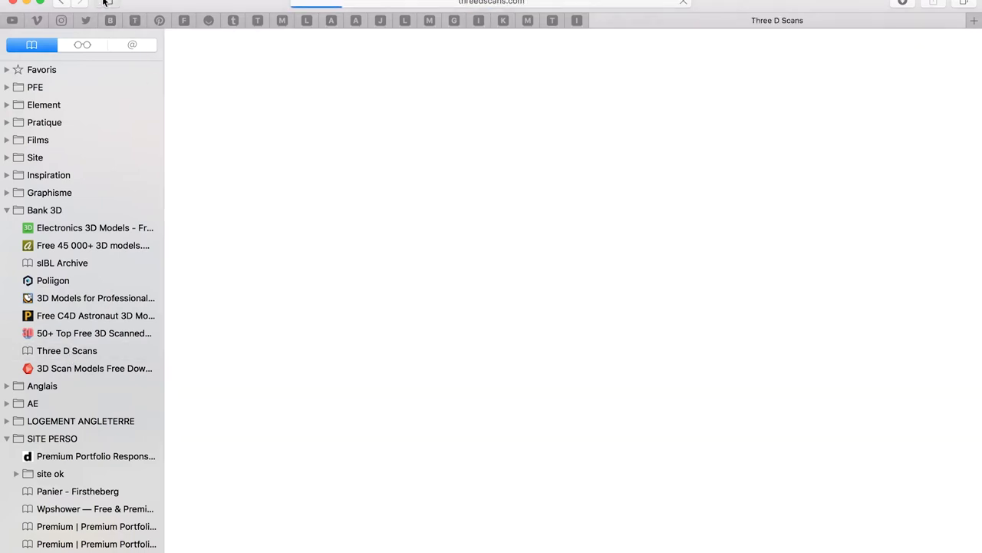
left_click(107, 4)
Scroll down through the gallery of scanned sculptures
scroll(310, 230, "down", 5)
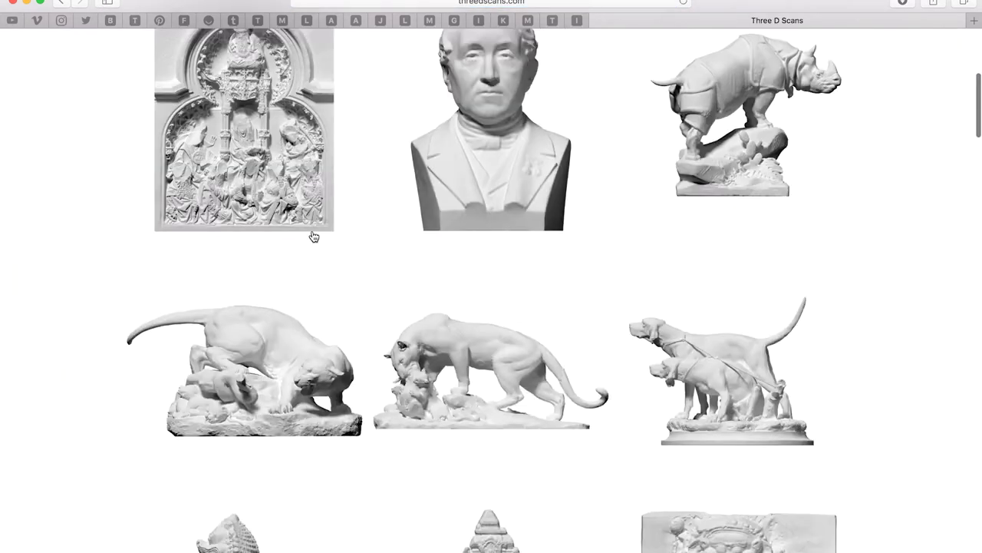
scroll(314, 236, "down", 10)
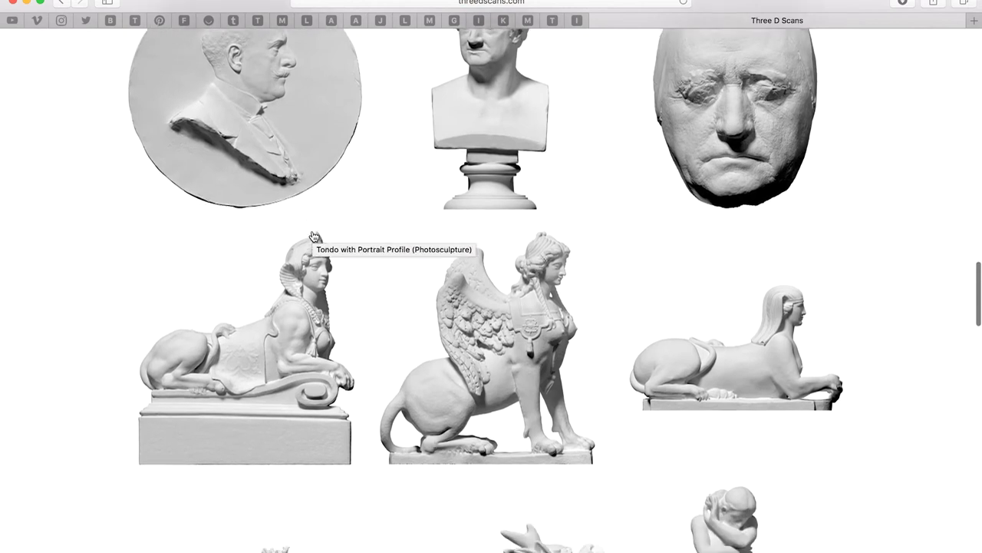
scroll(313, 236, "down", 5)
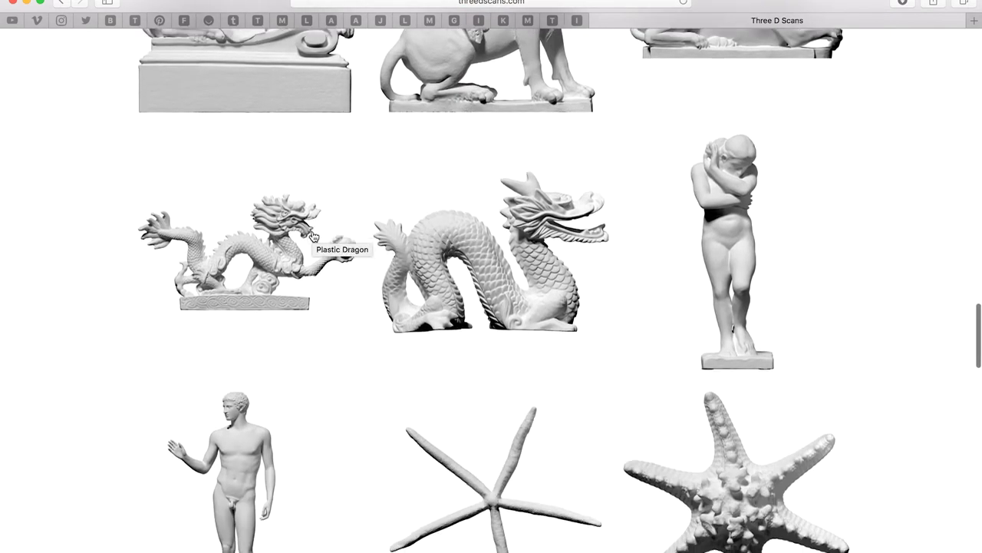
scroll(314, 236, "down", 1)
scroll(313, 237, "down", 4)
scroll(314, 237, "down", 3)
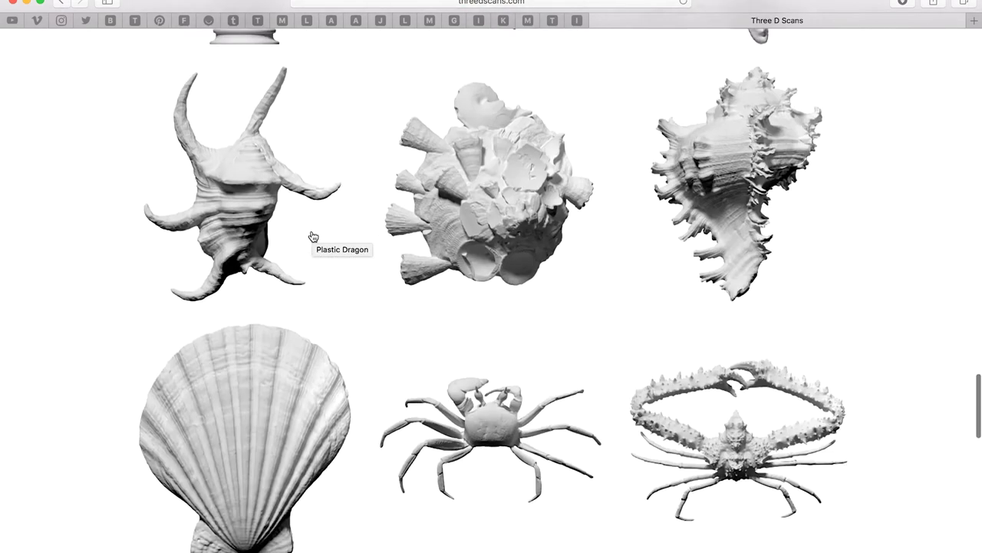
scroll(314, 236, "down", 3)
scroll(313, 237, "down", 6)
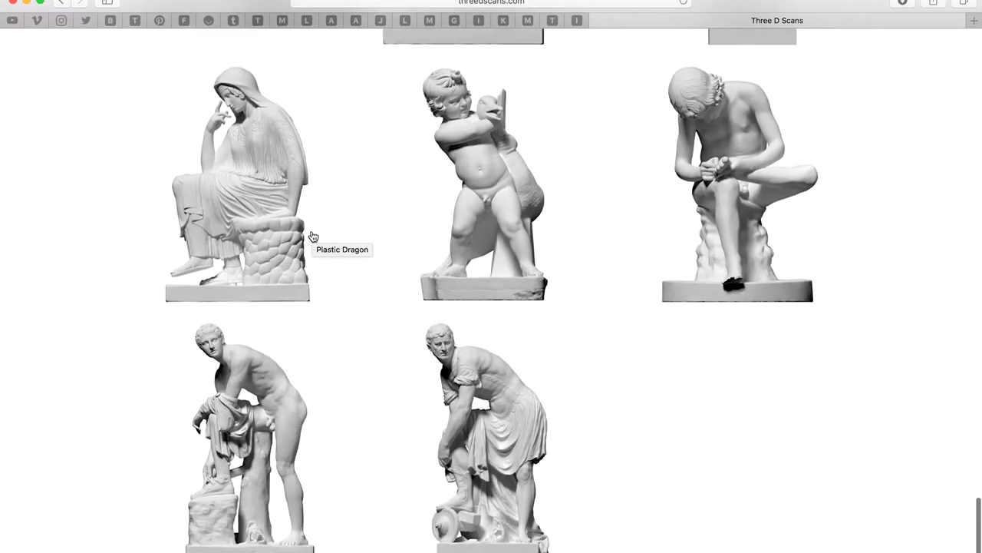
scroll(496, 416, "down", 2)
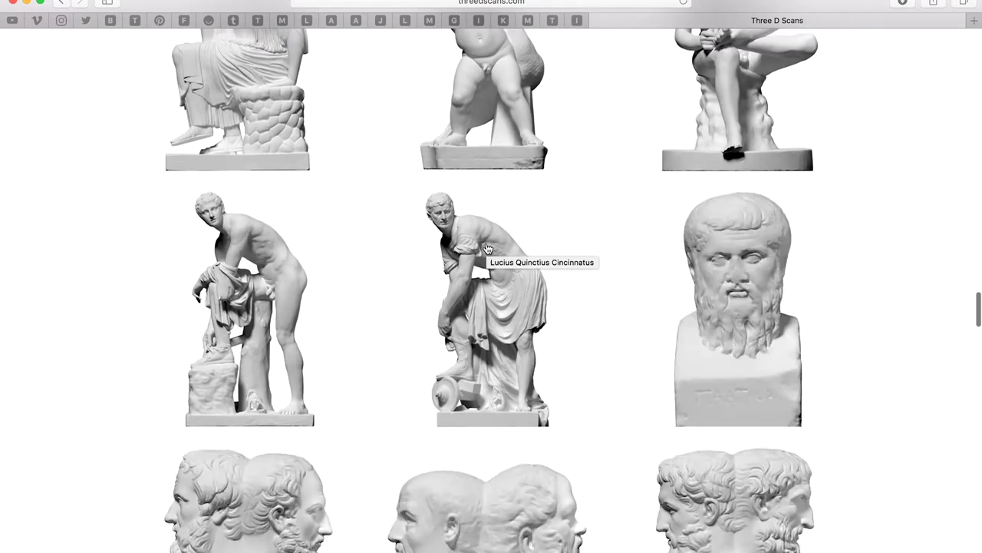
scroll(486, 247, "down", 5)
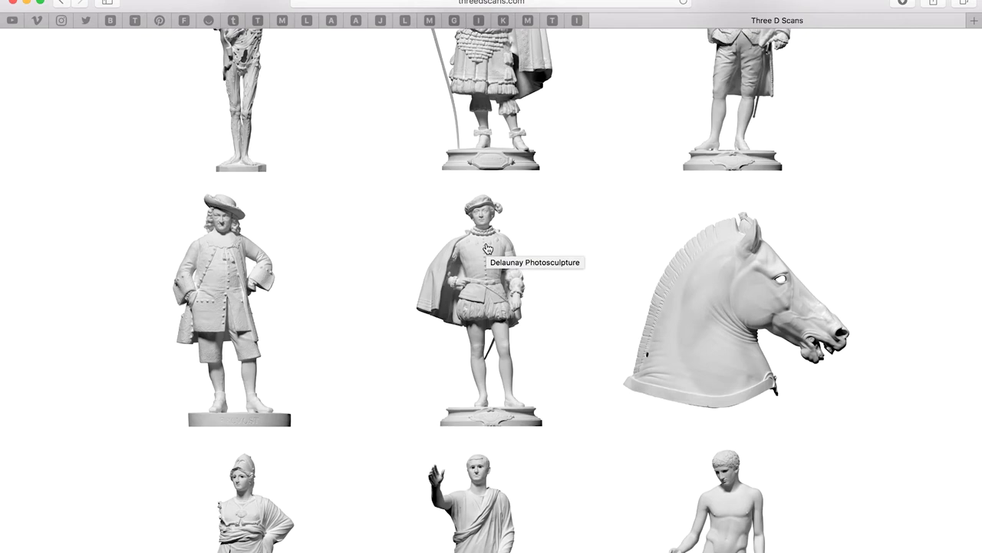
scroll(487, 248, "down", 1)
scroll(487, 247, "down", 2)
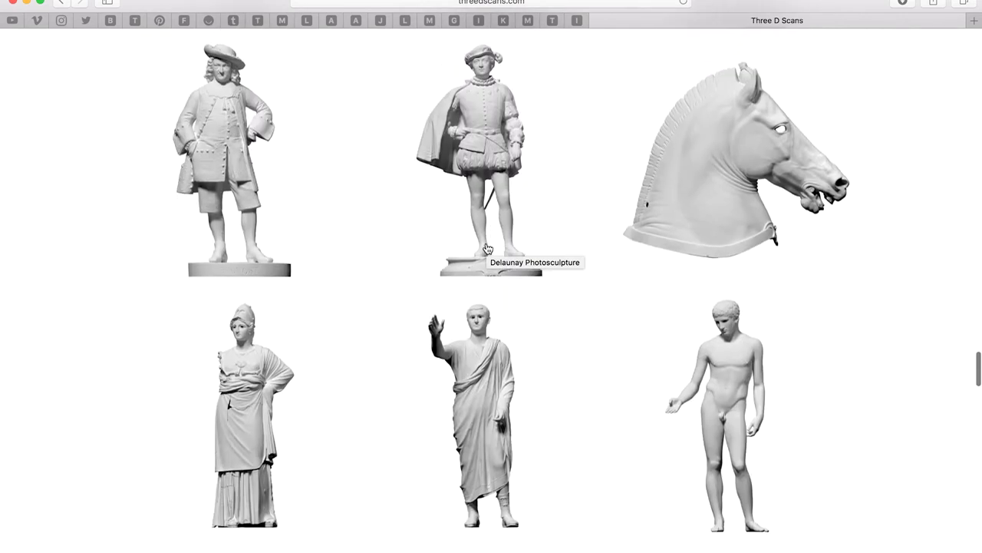
scroll(487, 248, "down", 2)
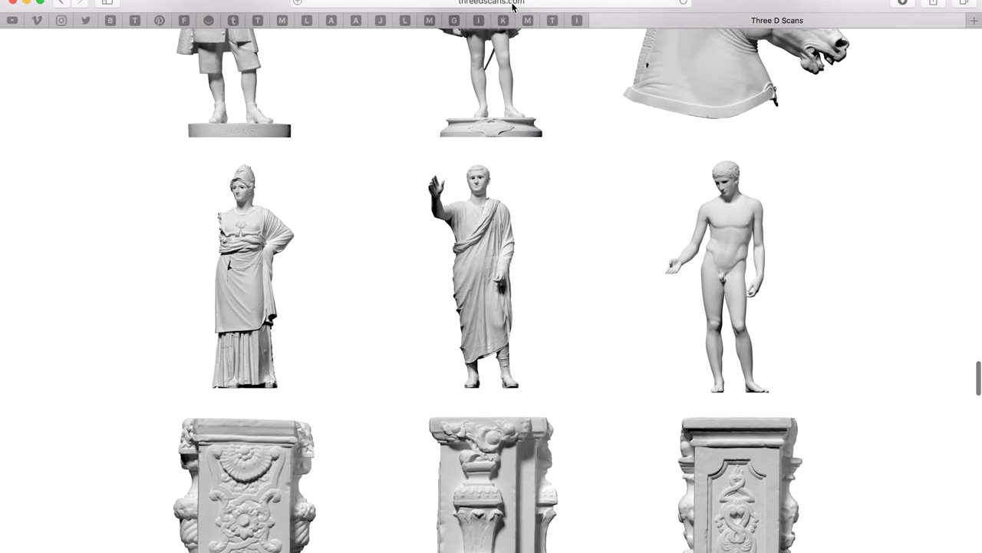
left_click(346, 3)
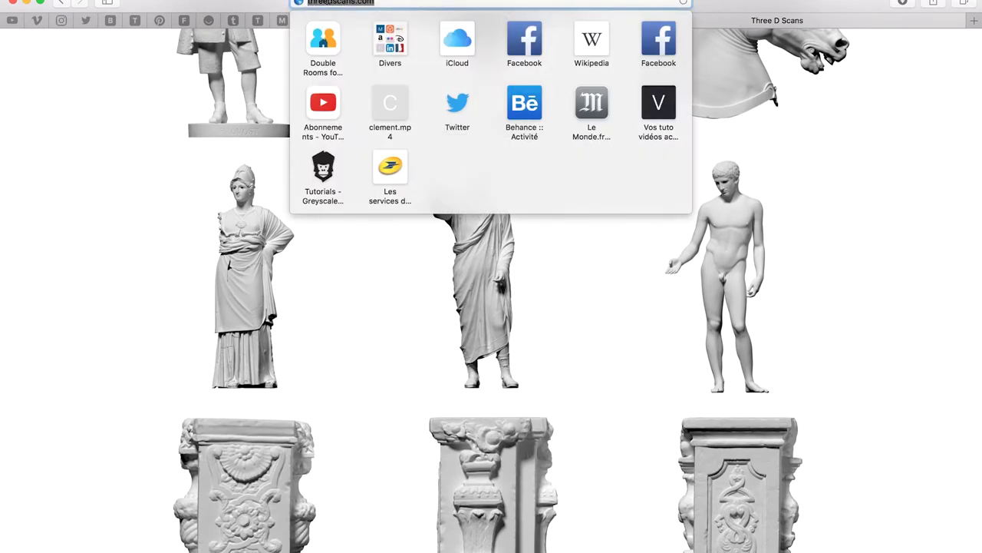
key("Right")
left_click(771, 9)
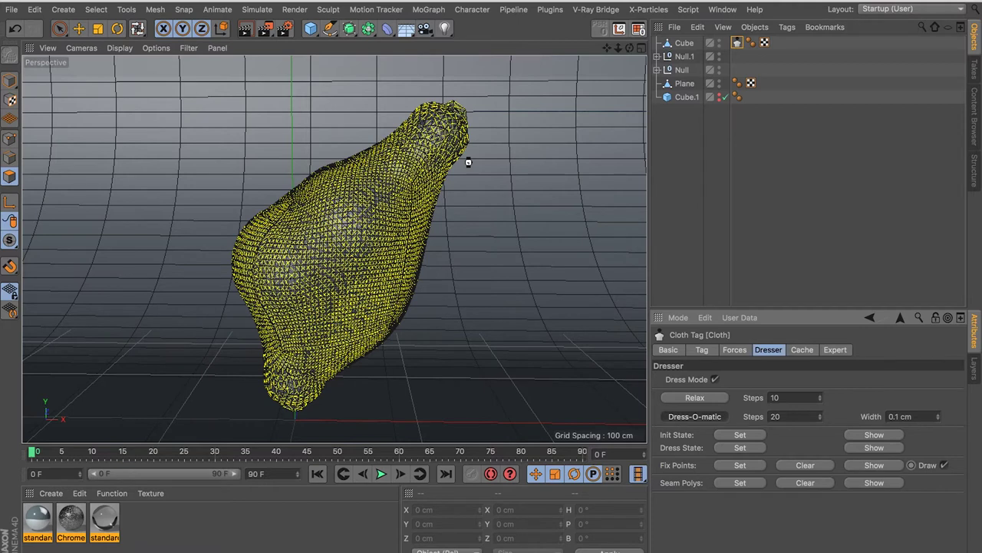
With the Move tool active, orbit and zoom around the draped cloth down to the bulb's narrow base
key("e")
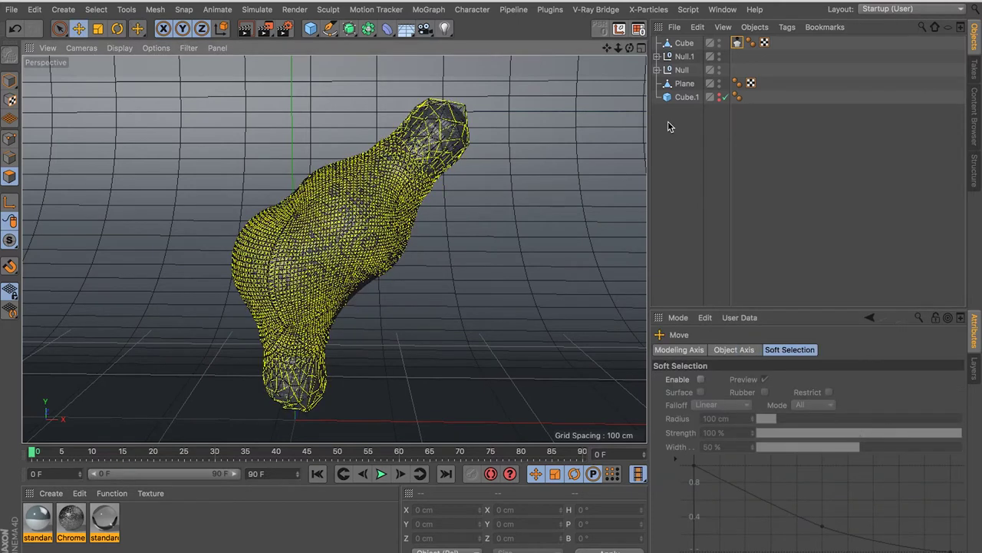
mouse_move(447, 188)
left_mouse_down("alt")
mouse_move(499, 208)
mouse_move(568, 209)
mouse_move(462, 176)
left_mouse_up("alt")
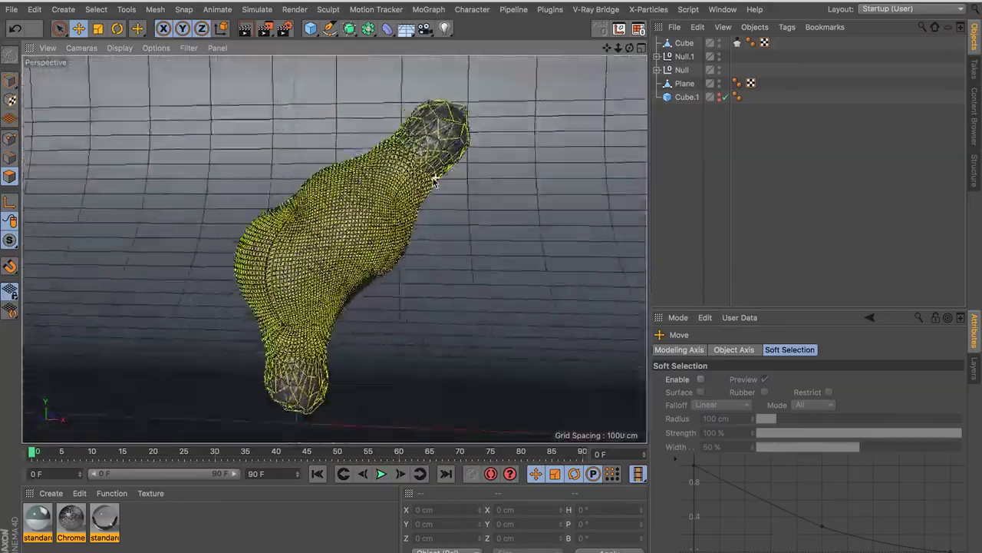
scroll(376, 220, "up", 3)
mouse_move(376, 220)
left_mouse_down("alt")
mouse_move(427, 213)
mouse_move(407, 277)
left_mouse_up("alt")
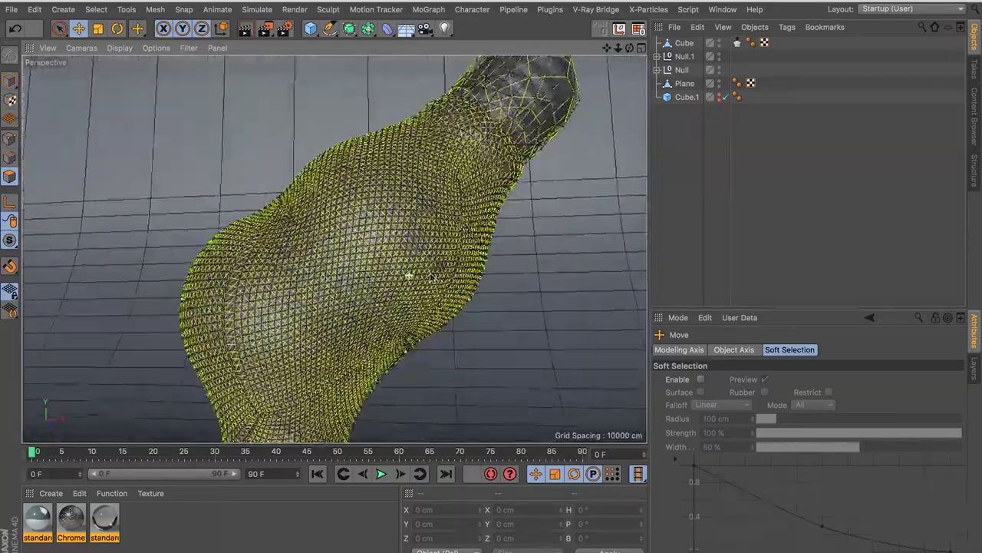
scroll(408, 276, "up", 3)
mouse_move(486, 317)
left_mouse_down("alt")
mouse_move(461, 134)
mouse_move(378, 135)
mouse_move(395, 253)
mouse_move(330, 300)
left_mouse_up("alt")
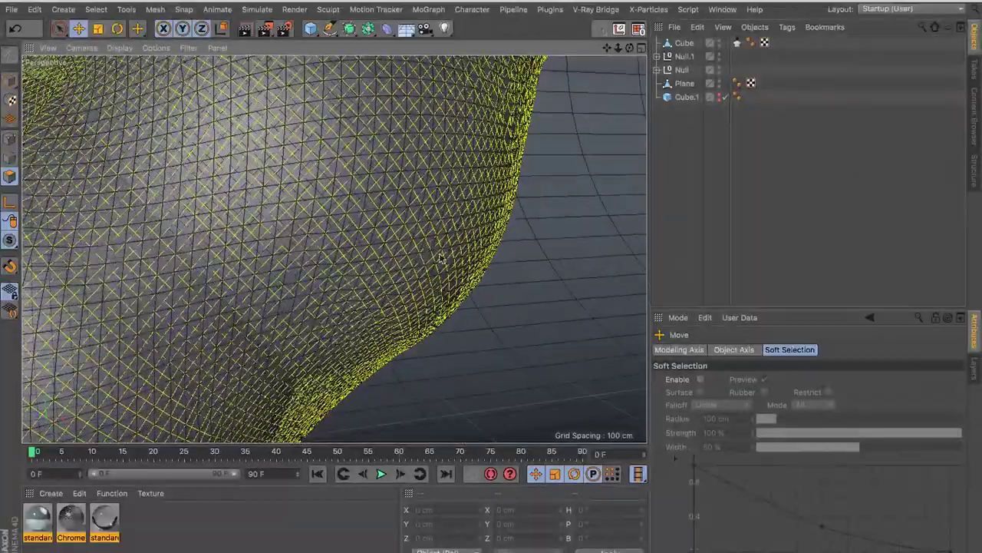
mouse_move(408, 387)
left_mouse_down("alt")
mouse_move(377, 377)
mouse_move(410, 375)
mouse_move(388, 326)
mouse_move(307, 303)
mouse_move(285, 314)
mouse_move(274, 343)
mouse_move(363, 351)
mouse_move(401, 333)
mouse_move(327, 372)
left_mouse_up("alt")
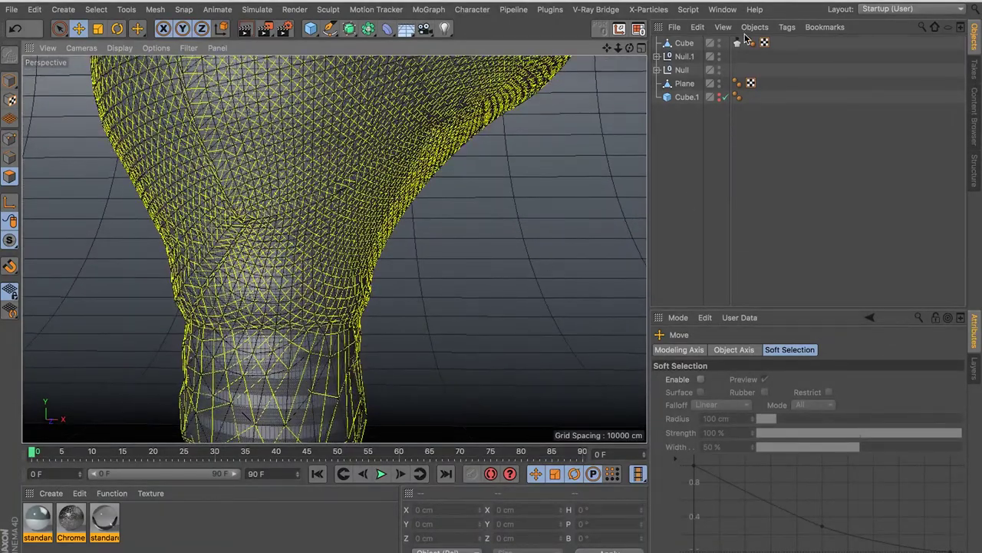
Add a Subdivision Surface, hide Null.1 and Null, and parent the Cube under it
left_click(699, 43)
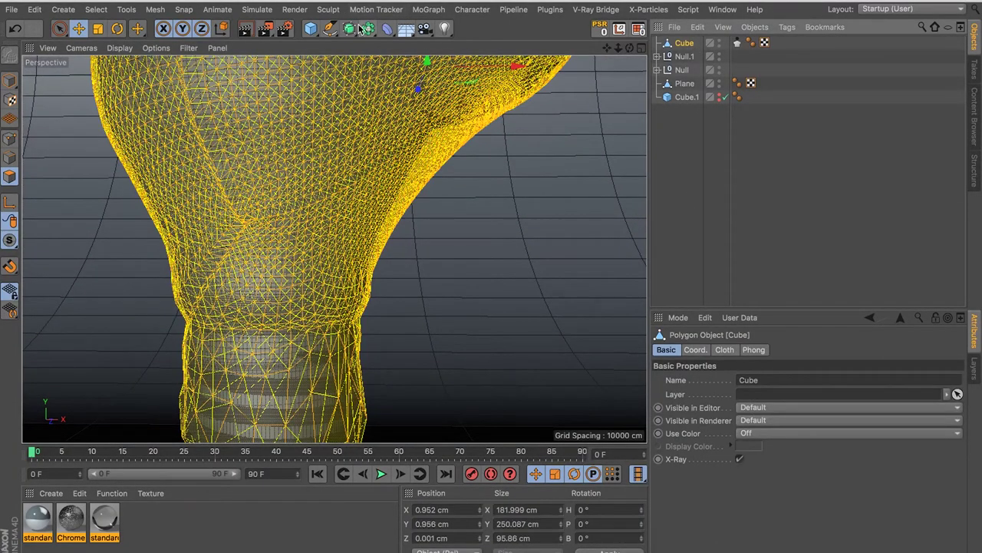
left_click(349, 29)
left_click(765, 71)
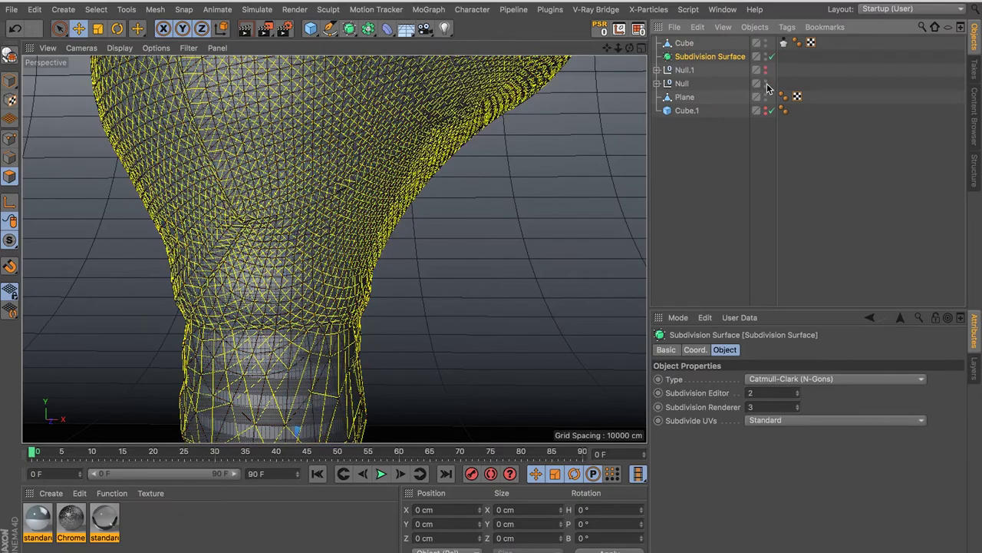
left_click(766, 84)
mouse_move(517, 158)
left_mouse_down("alt")
mouse_move(343, 253)
mouse_move(442, 137)
left_mouse_up("alt")
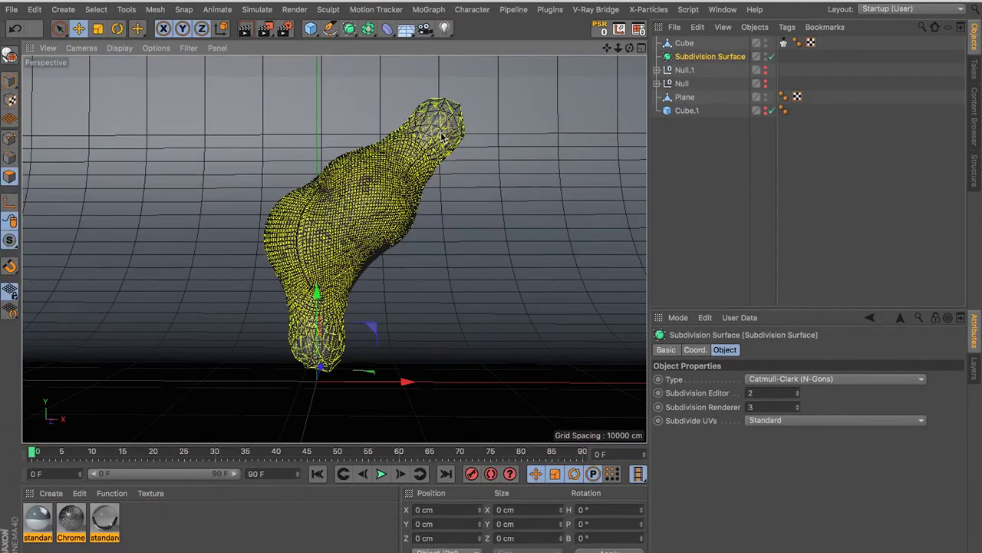
left_click_drag(691, 44, 687, 60)
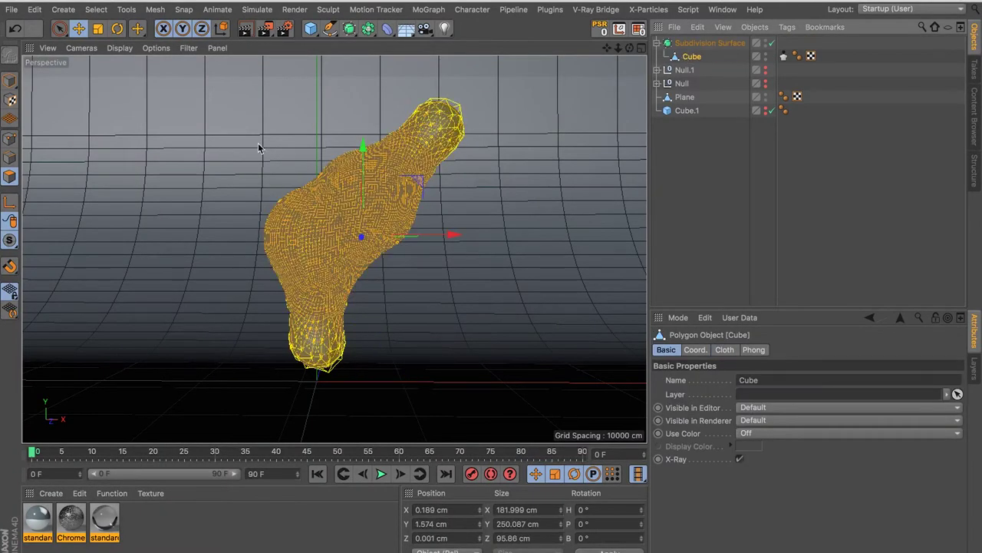
left_click(13, 83)
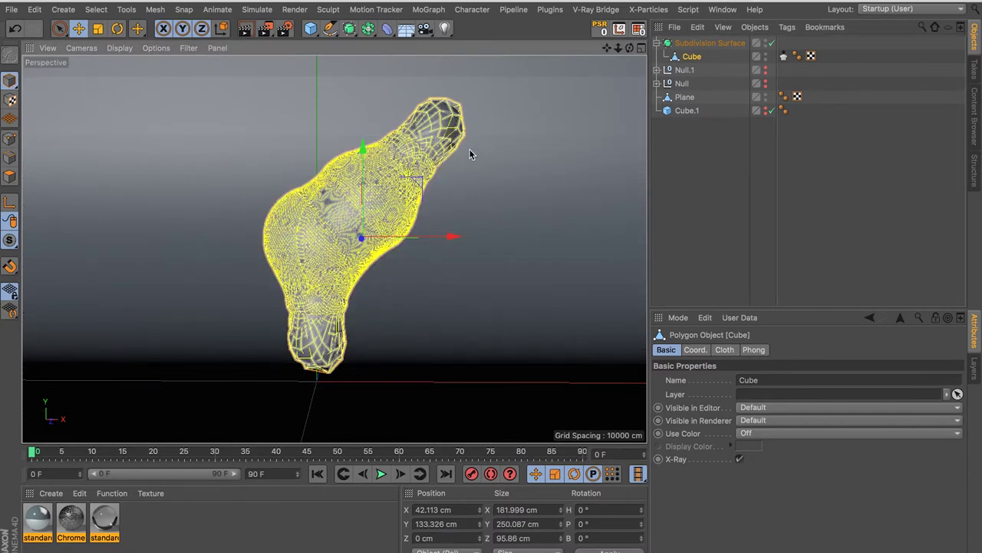
left_click_drag(469, 153, 405, 158, "alt")
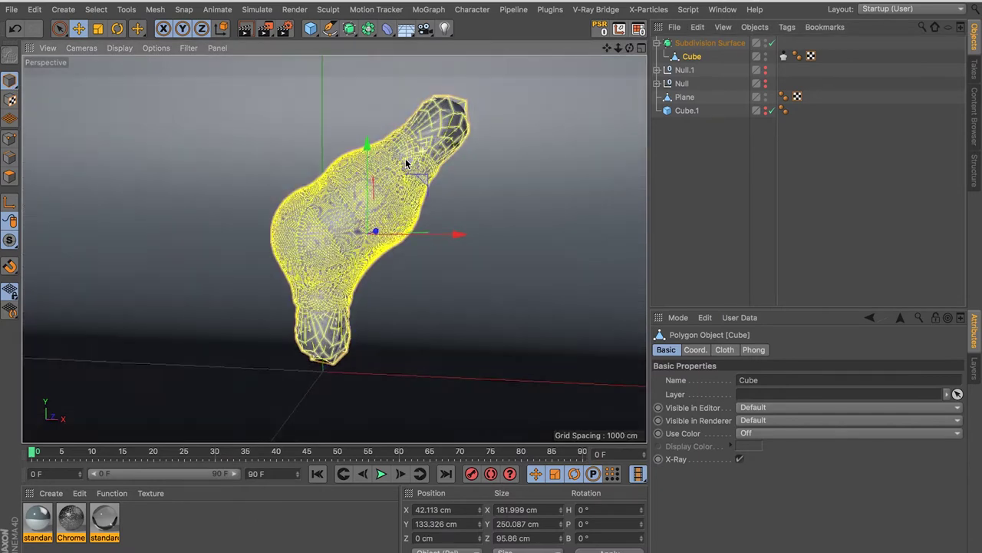
Turn off the Cube's cloth simulation by unchecking Enable in its Cloth tag
left_click(687, 44)
left_click(657, 43)
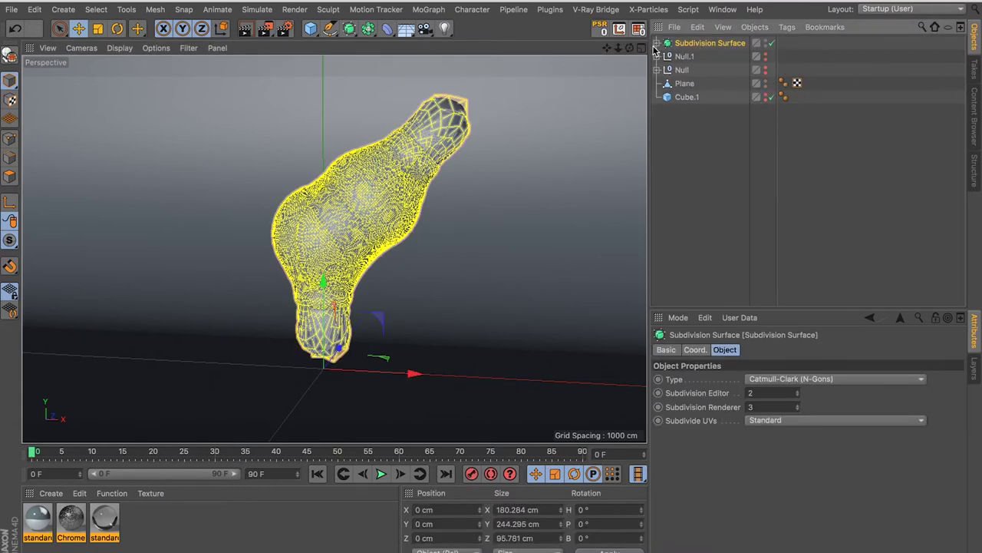
left_click(657, 44)
left_click(783, 56)
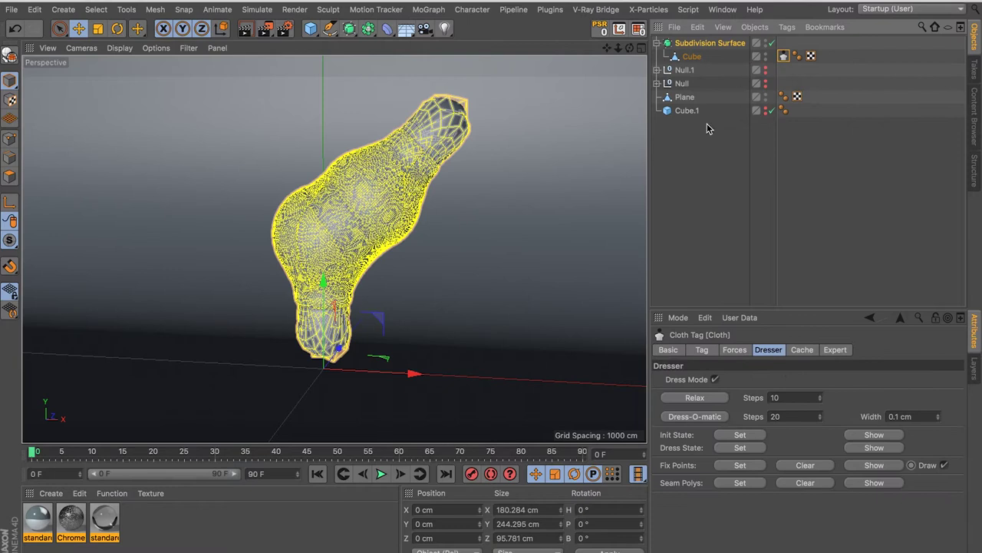
left_click(668, 350)
left_click(710, 422)
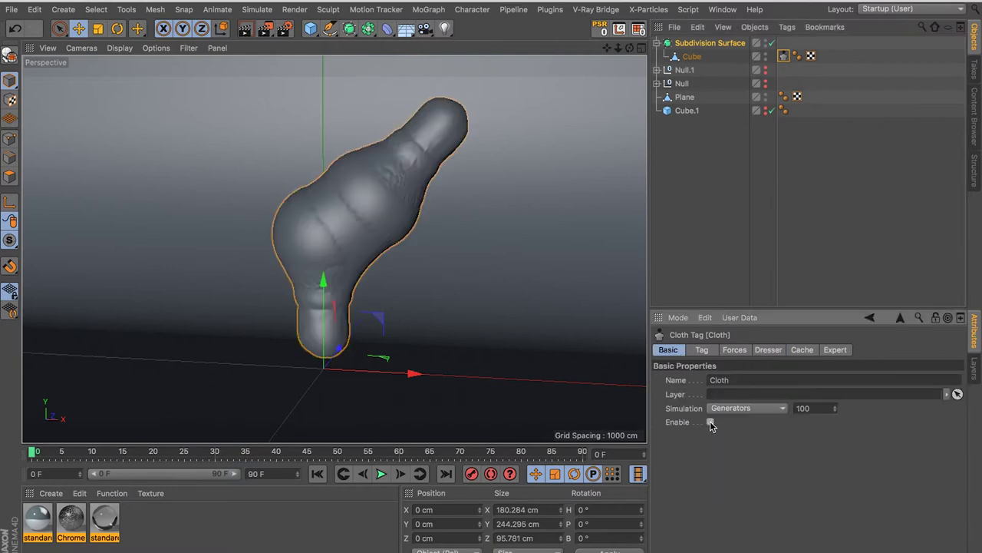
mouse_move(347, 220)
left_mouse_down("alt")
mouse_move(414, 220)
mouse_move(340, 227)
mouse_move(344, 206)
mouse_move(245, 202)
mouse_move(298, 242)
mouse_move(366, 255)
mouse_move(344, 162)
mouse_move(294, 208)
mouse_move(140, 215)
mouse_move(366, 192)
mouse_move(416, 152)
mouse_move(506, 157)
mouse_move(430, 147)
mouse_move(394, 161)
mouse_move(340, 219)
mouse_move(269, 172)
mouse_move(266, 145)
mouse_move(373, 166)
mouse_move(438, 162)
mouse_move(387, 153)
mouse_move(404, 157)
left_mouse_up("alt")
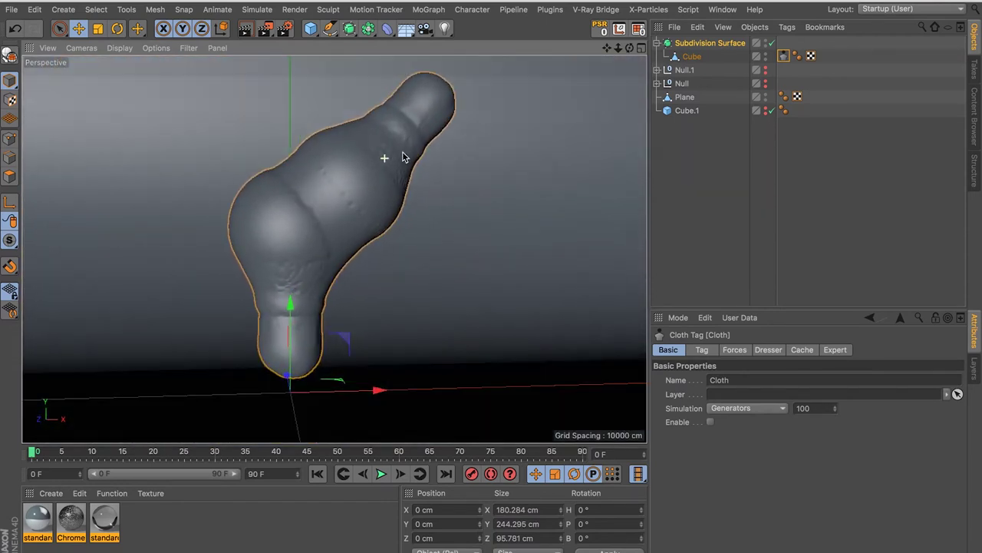
left_click(695, 59)
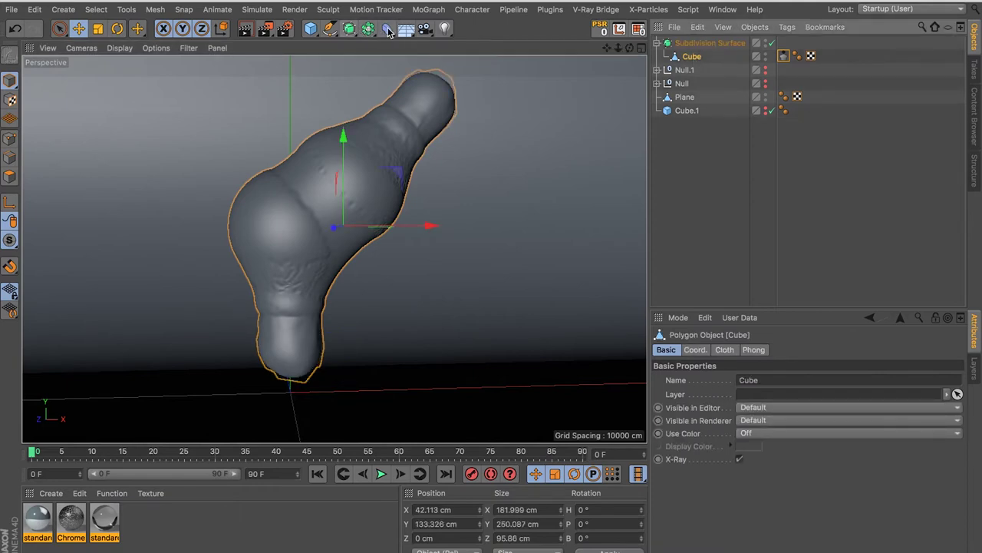
Add a Displacer deformer as a child of the Cube
left_click(388, 30)
left_click(449, 217)
left_click_drag(681, 46, 693, 72)
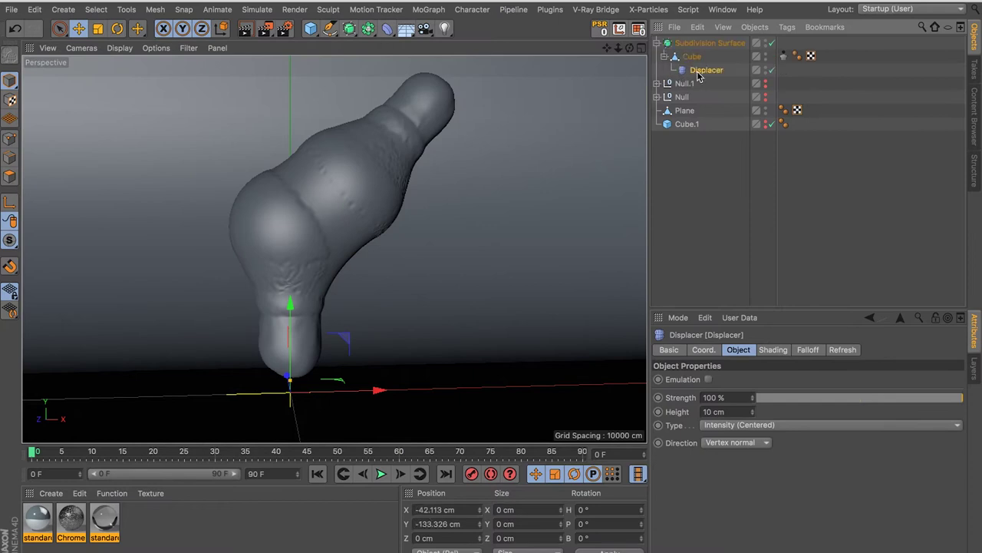
scroll(264, 206, "up", 5)
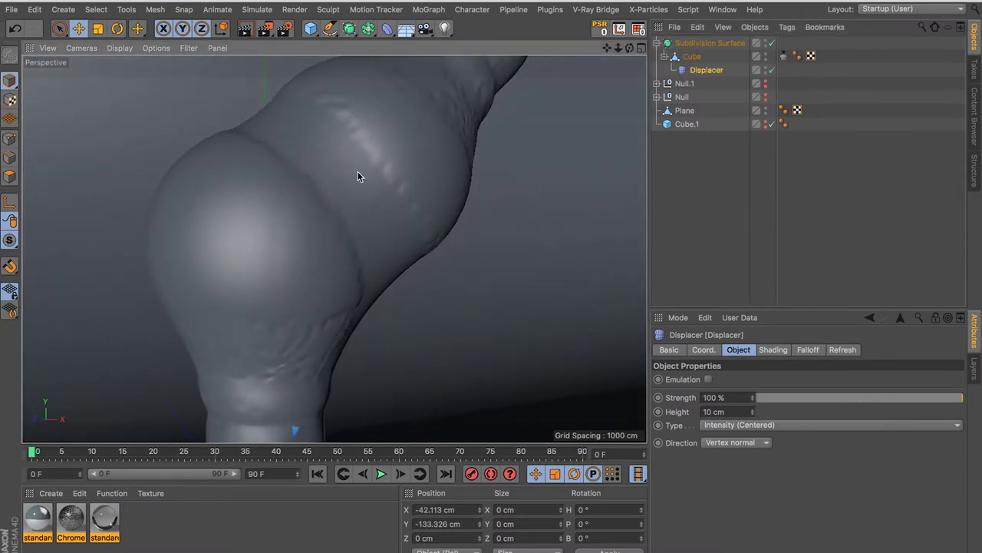
scroll(330, 233, "down", 2)
scroll(330, 230, "down", 2)
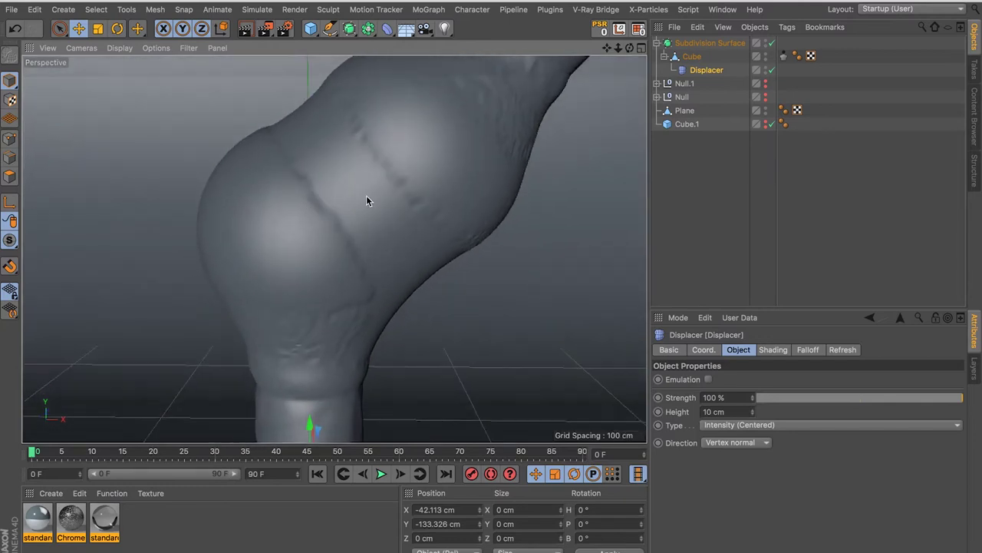
scroll(337, 234, "down", 2)
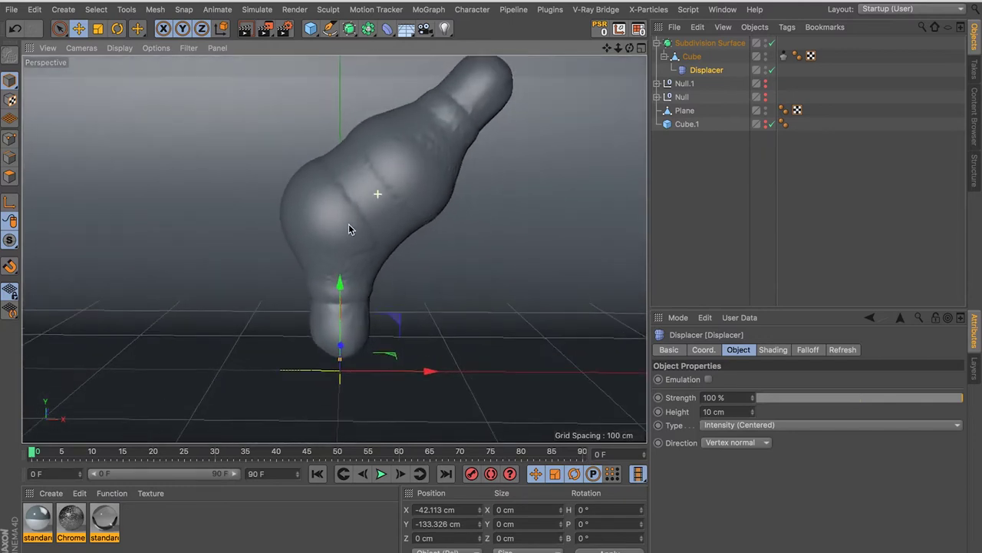
Set the Displacer's shader to Noise and its height to 2 cm
left_click(690, 57)
left_click(706, 70)
left_click(772, 350)
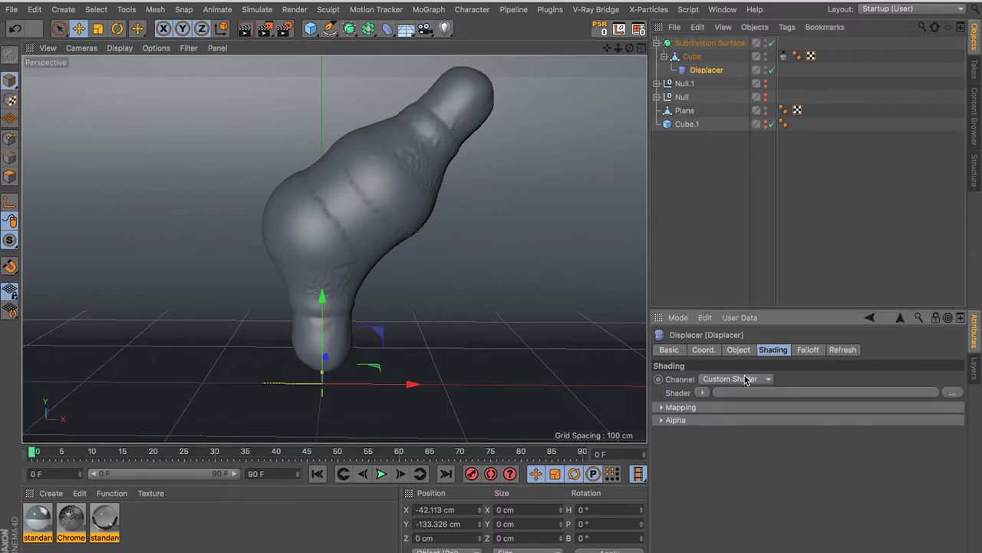
left_click(701, 393)
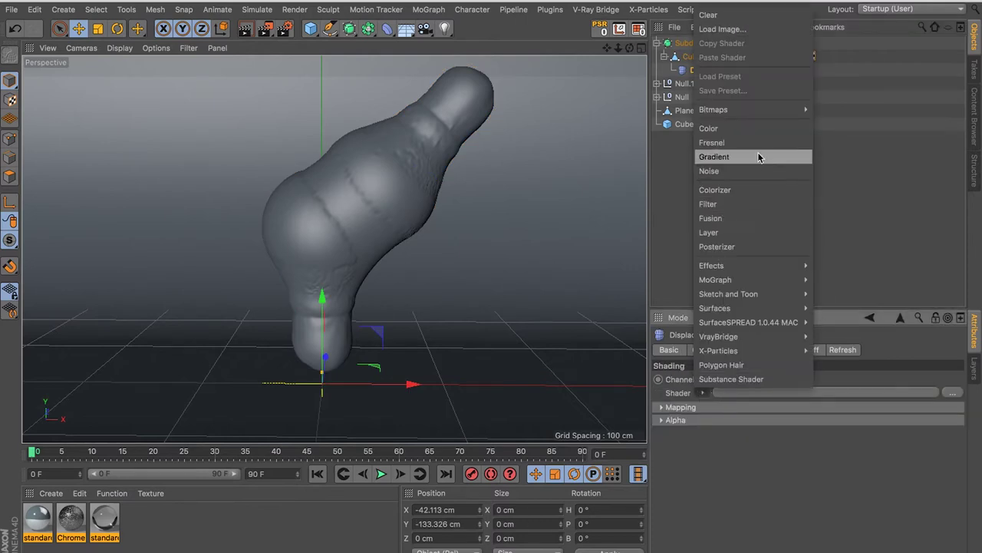
left_click(726, 171)
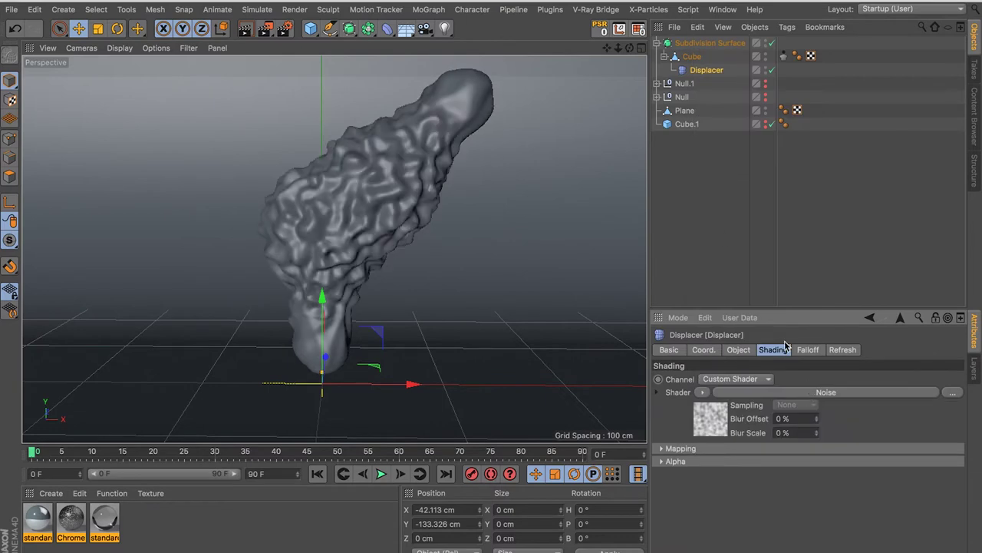
left_click(749, 352)
left_click(714, 411)
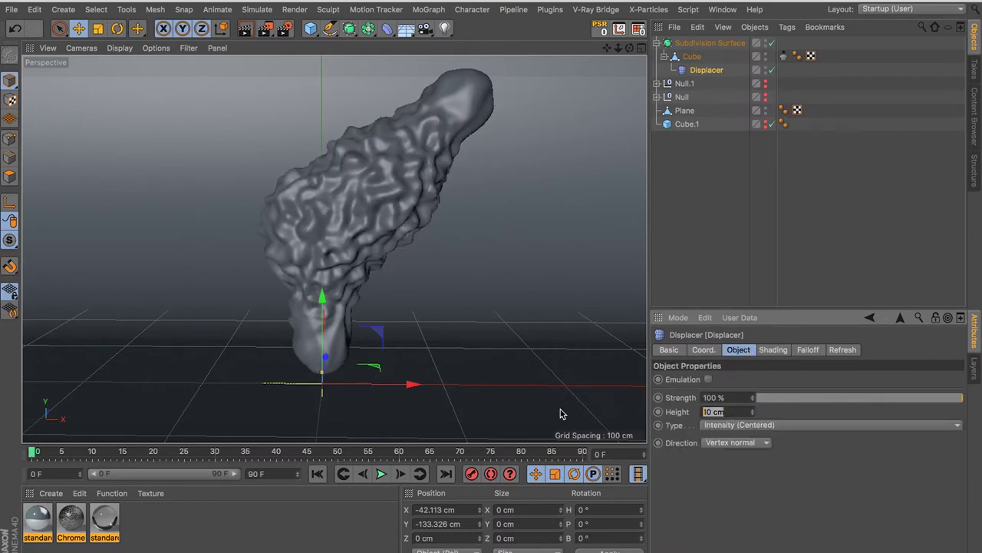
type("2")
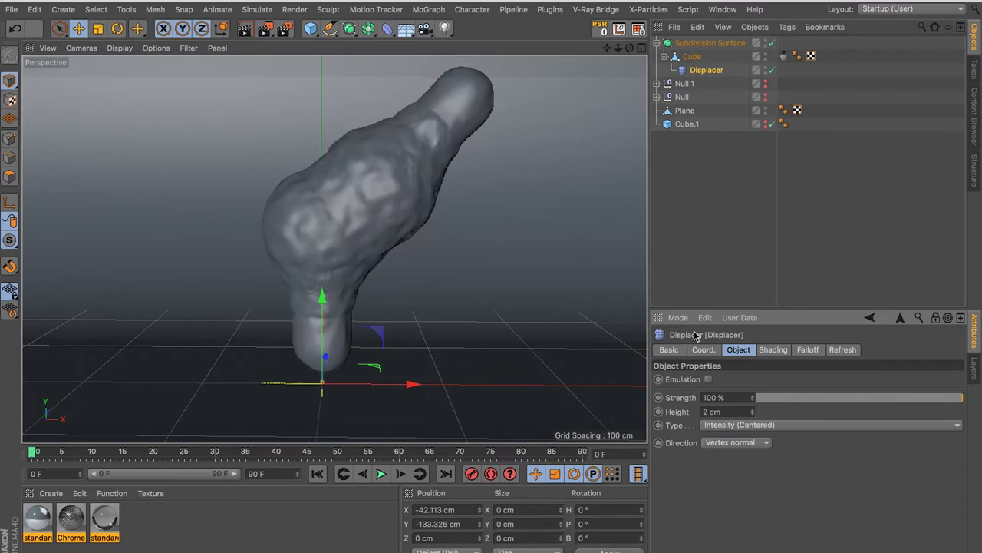
Open the Noise shader's settings and its list of noise types
left_click(781, 347)
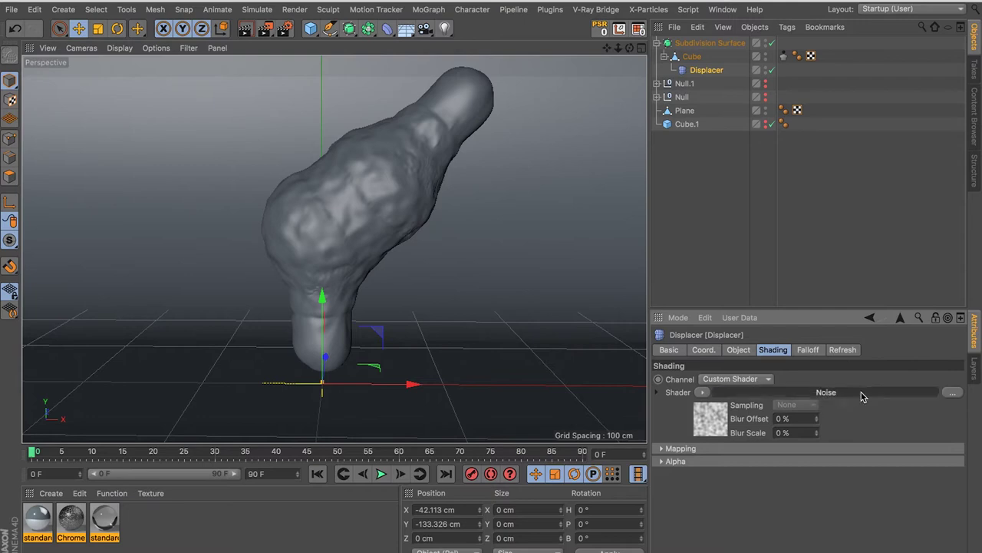
left_click(861, 395)
left_click_drag(792, 310, 780, 144)
left_click(938, 340)
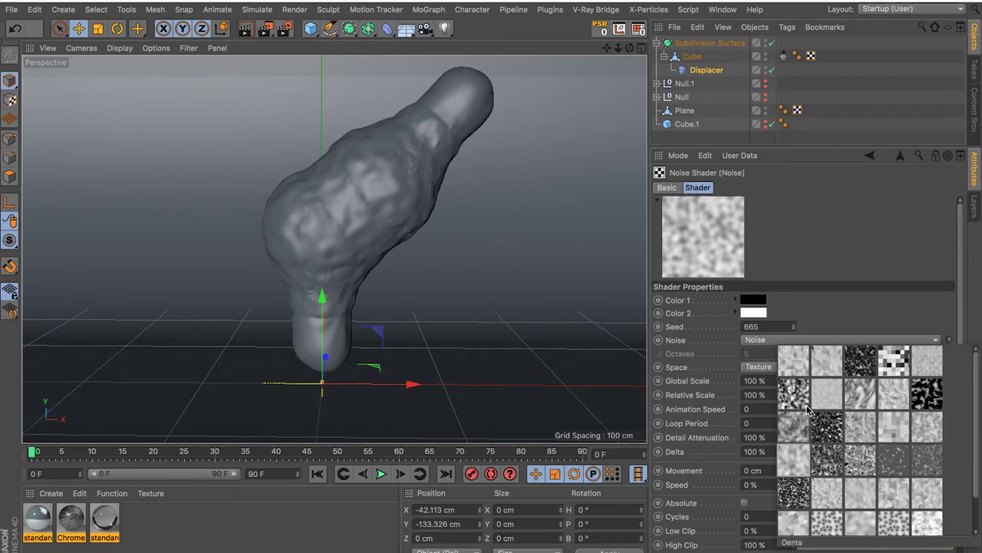
Switch the noise type to Hema and set Global Scale to 800 %
left_click(828, 424)
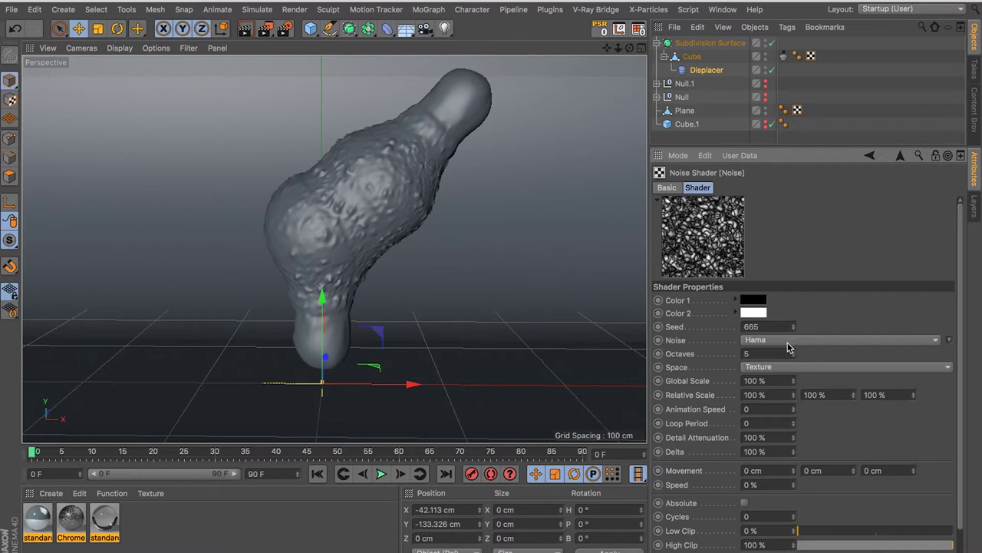
left_click(768, 382)
type("800")
key("Return")
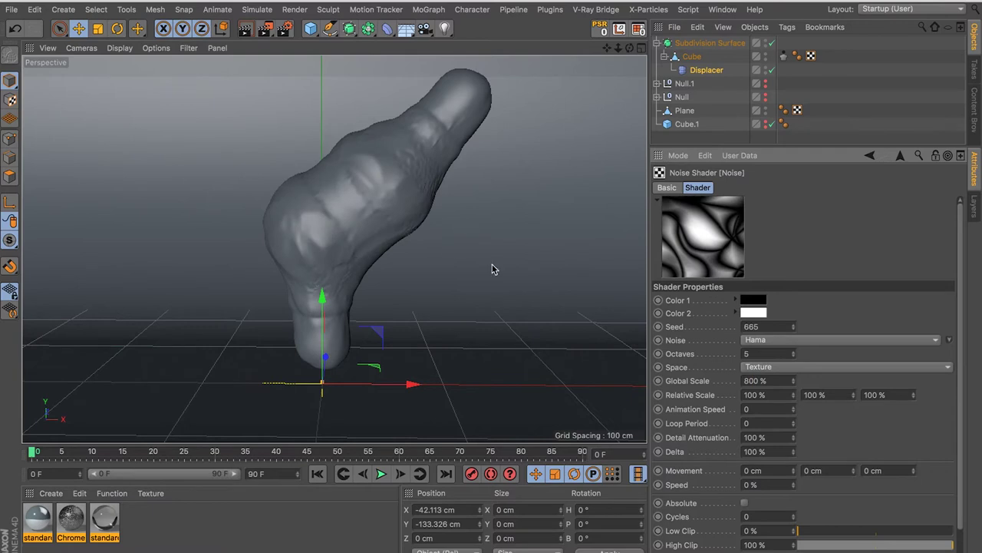
left_click_drag(405, 199, 483, 259, "alt")
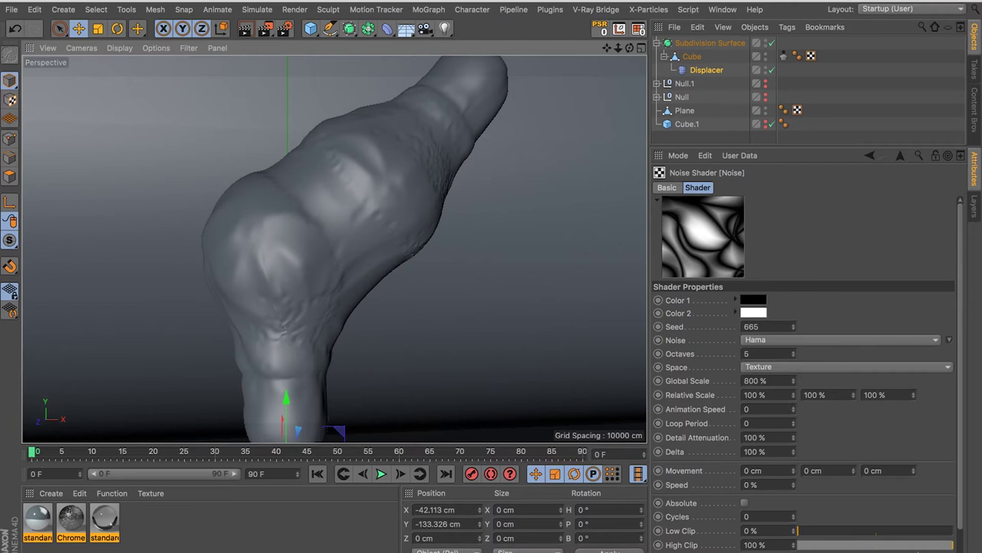
Lower the noise High Clip, settling on 20 % for smoother shapes
left_click_drag(933, 547, 848, 547)
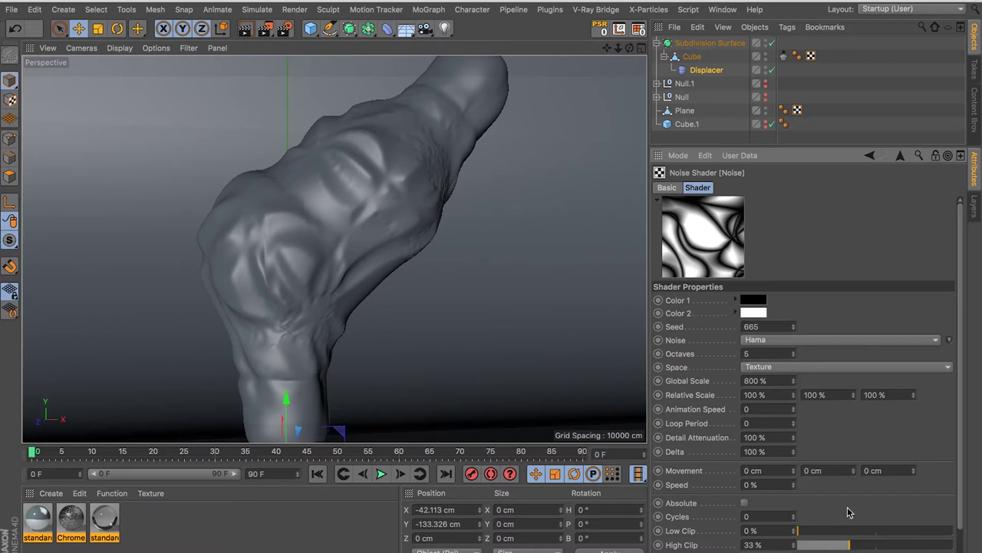
left_click_drag(849, 547, 836, 547)
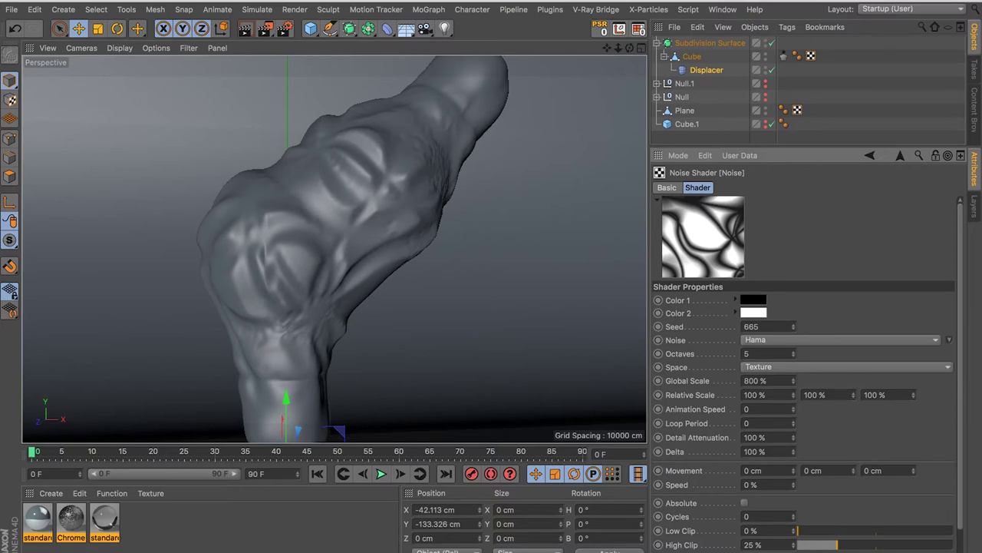
left_click_drag(832, 546, 823, 546)
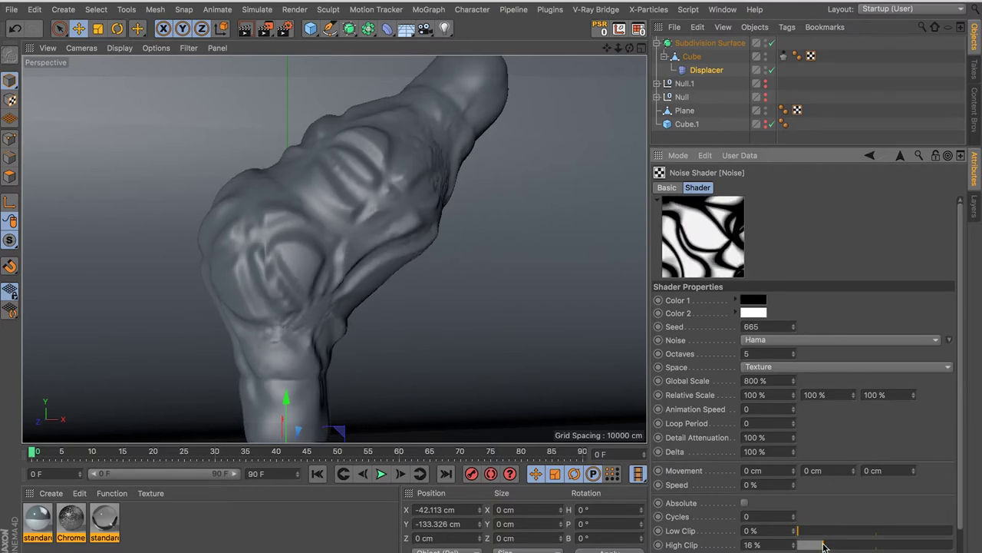
mouse_move(349, 232)
left_mouse_down("alt")
mouse_move(405, 230)
mouse_move(468, 202)
mouse_move(337, 245)
mouse_move(361, 235)
left_mouse_up("alt")
mouse_move(340, 274)
right_mouse_down("alt")
mouse_move(335, 259)
mouse_move(225, 281)
right_mouse_up("alt")
left_click_drag(225, 282, 299, 272, "alt")
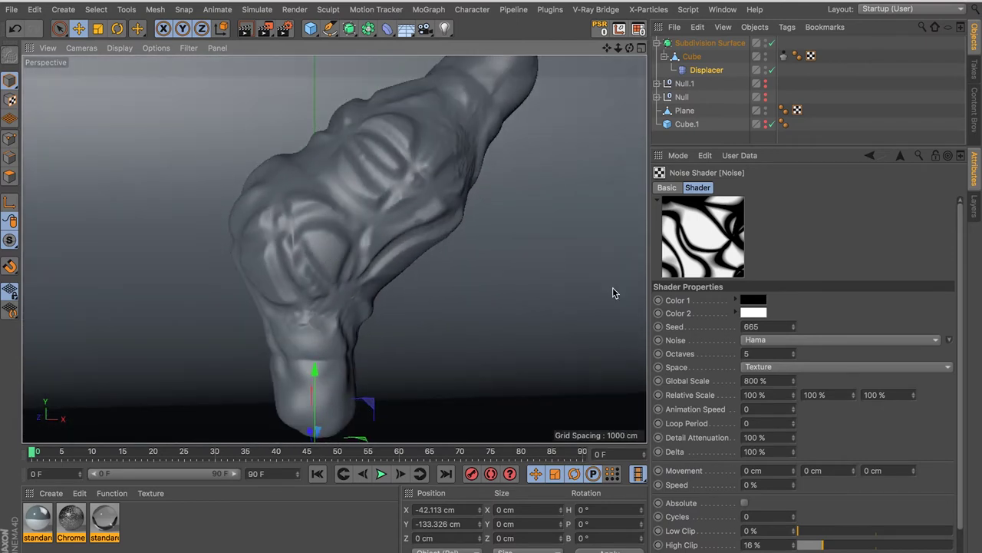
left_click_drag(826, 545, 829, 545)
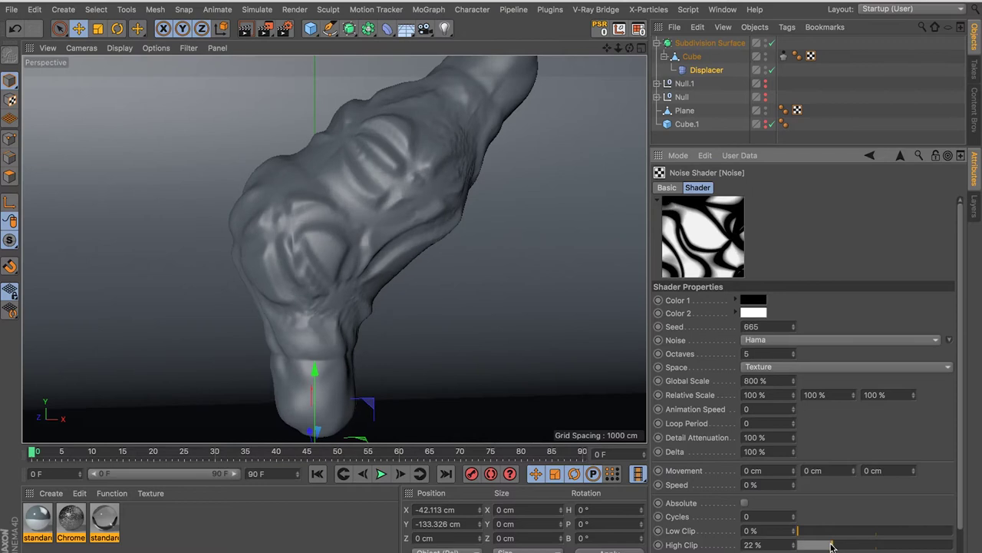
Raise Global Scale to 1000 % and review the broader displacement
left_click(772, 379)
type("8")
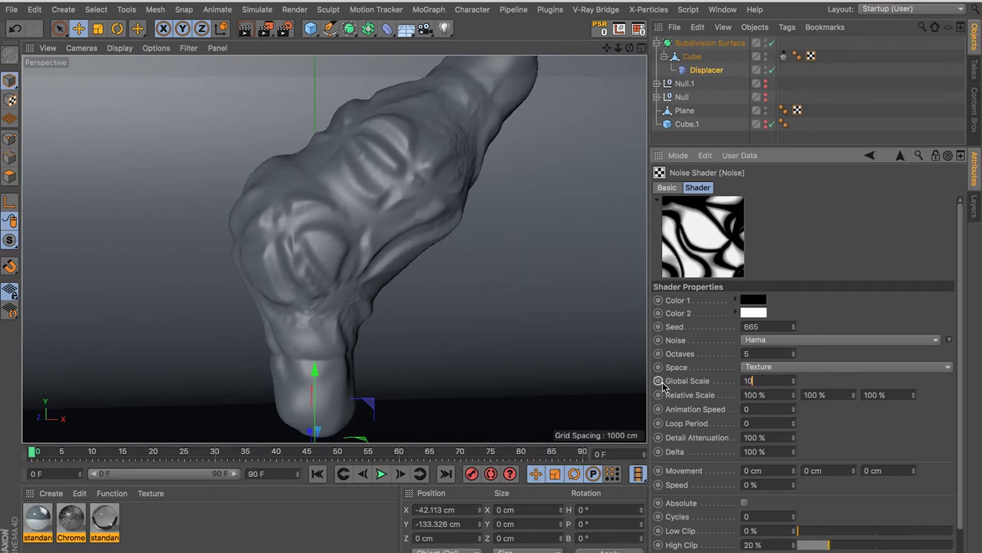
key("Return")
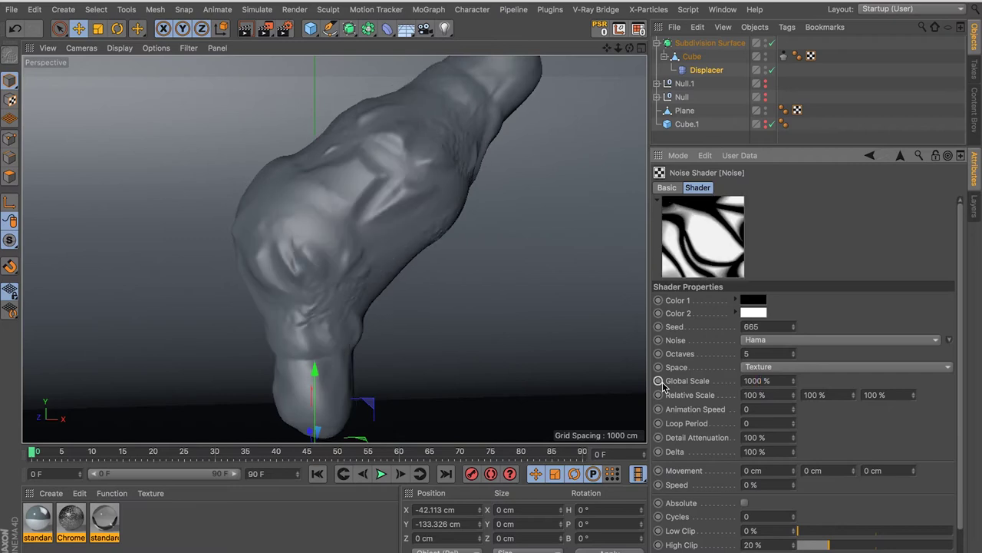
mouse_move(545, 286)
left_mouse_down("alt")
mouse_move(446, 274)
mouse_move(406, 329)
mouse_move(392, 272)
mouse_move(369, 242)
mouse_move(337, 292)
mouse_move(358, 273)
mouse_move(282, 168)
mouse_move(327, 173)
mouse_move(292, 259)
mouse_move(304, 182)
mouse_move(259, 181)
mouse_move(373, 231)
mouse_move(147, 175)
mouse_move(207, 202)
left_mouse_up("alt")
mouse_move(463, 303)
left_mouse_down("alt")
mouse_move(443, 230)
mouse_move(618, 259)
mouse_move(379, 158)
mouse_move(392, 215)
left_mouse_up("alt")
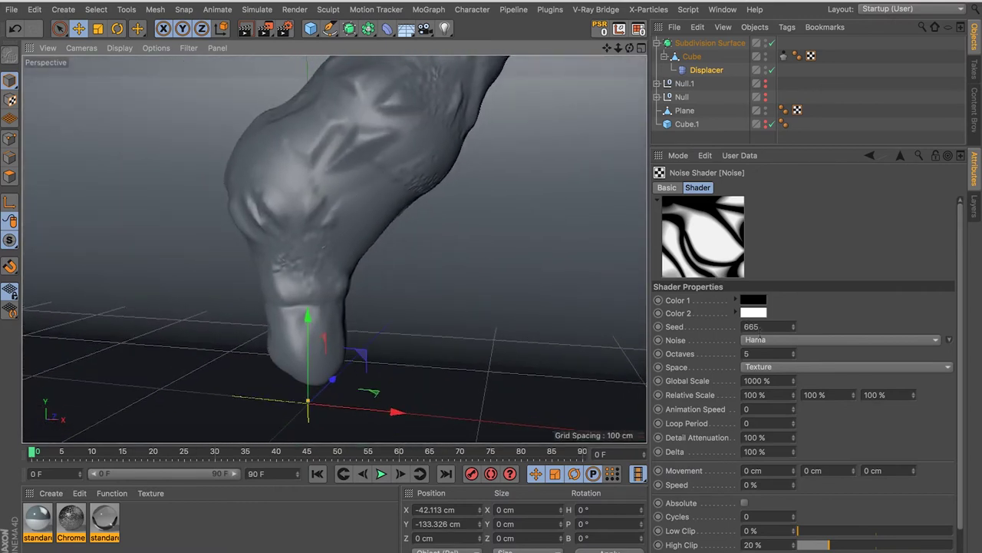
Step the noise Seed up to 672 and check the final displaced shape
left_click(795, 326)
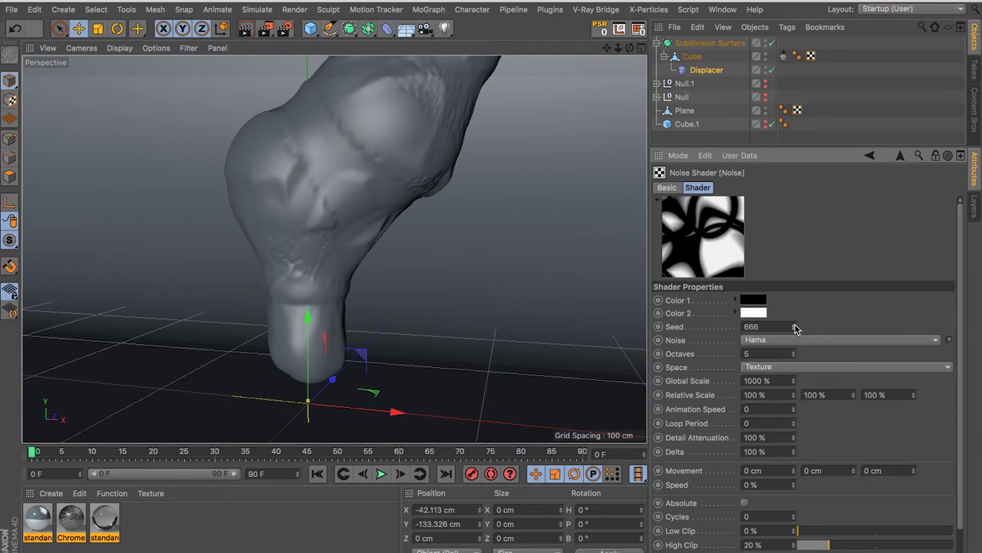
mouse_move(346, 201)
left_mouse_down("alt")
mouse_move(398, 195)
mouse_move(480, 212)
mouse_move(501, 250)
mouse_move(377, 167)
mouse_move(428, 261)
mouse_move(410, 253)
mouse_move(467, 275)
mouse_move(355, 220)
mouse_move(368, 230)
left_mouse_up("alt")
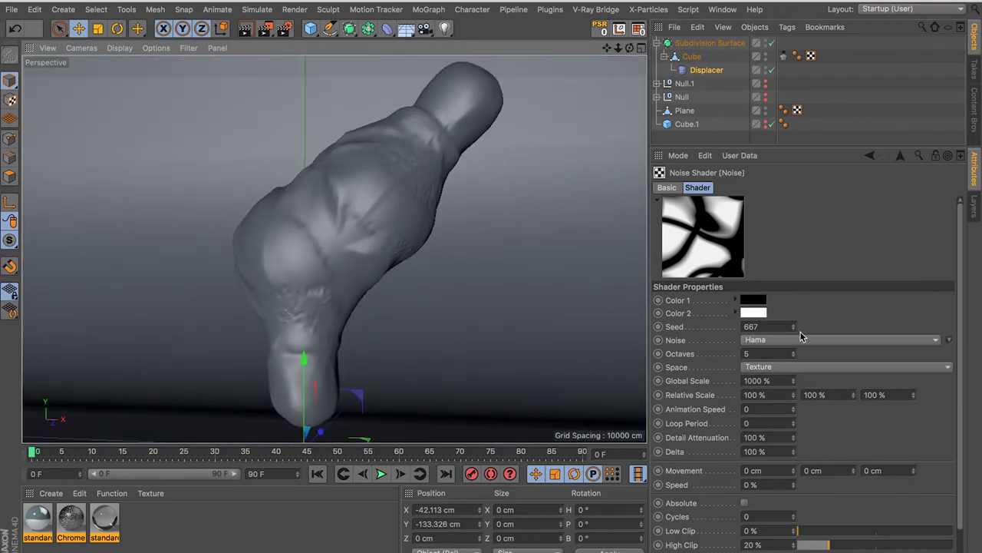
left_click(795, 327)
left_click(794, 327)
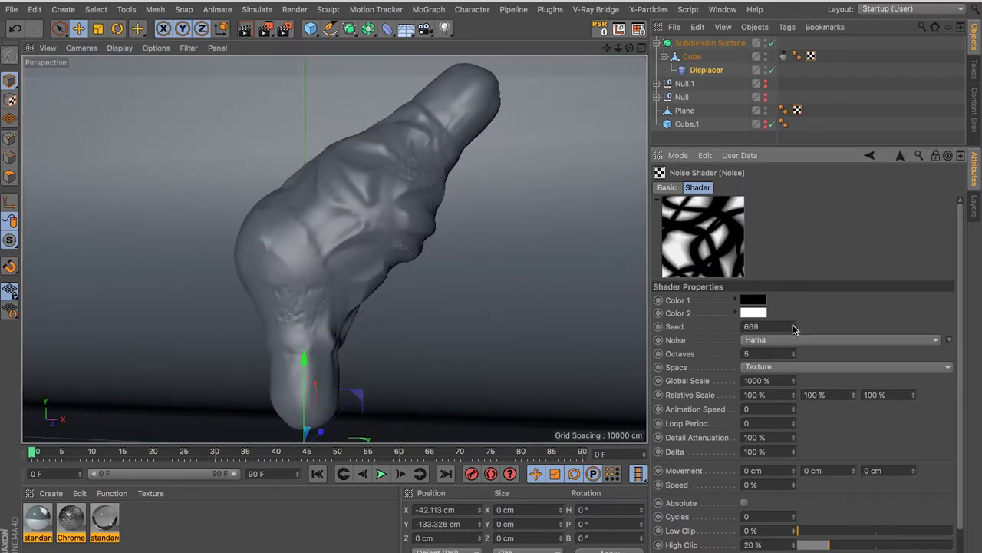
left_click(794, 327)
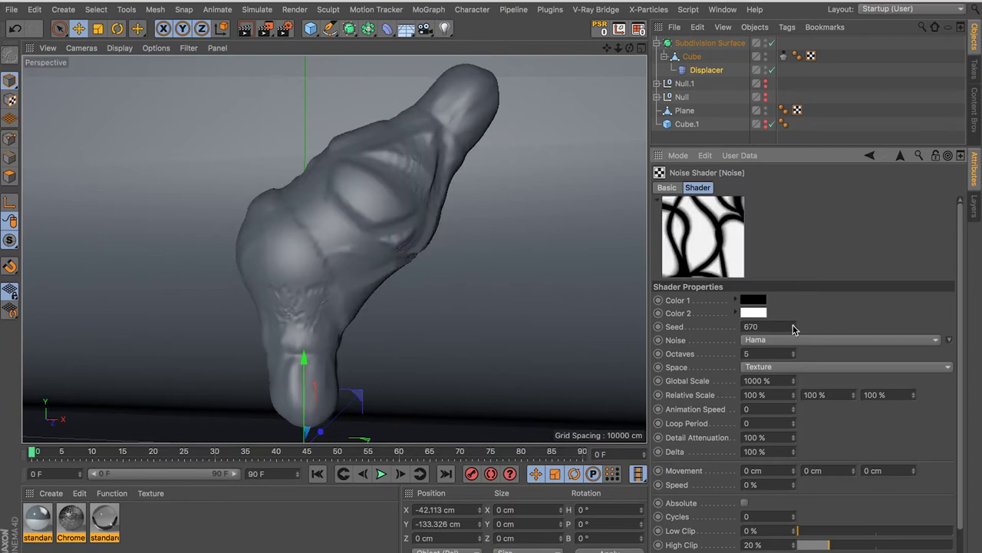
left_click(795, 327)
left_click(794, 327)
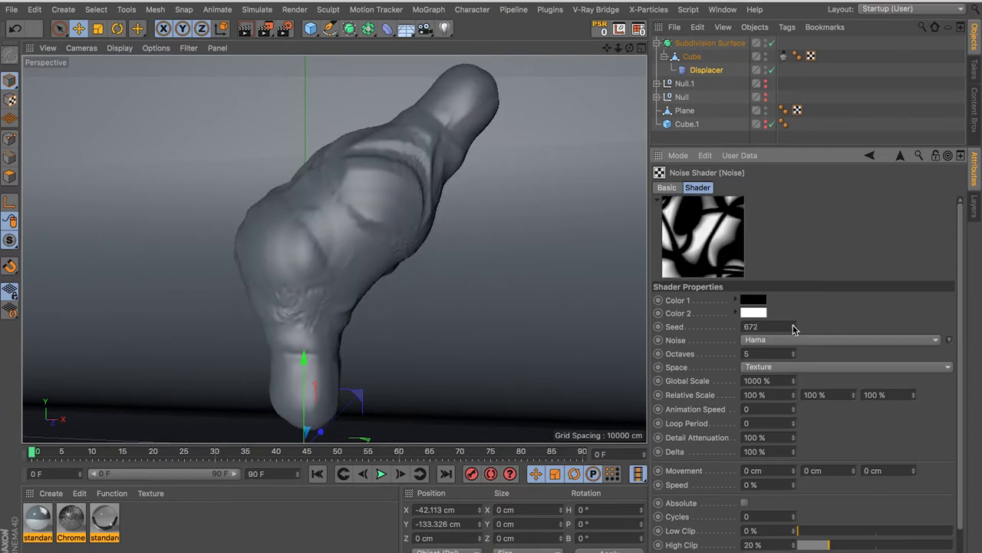
left_click_drag(339, 222, 353, 215, "alt")
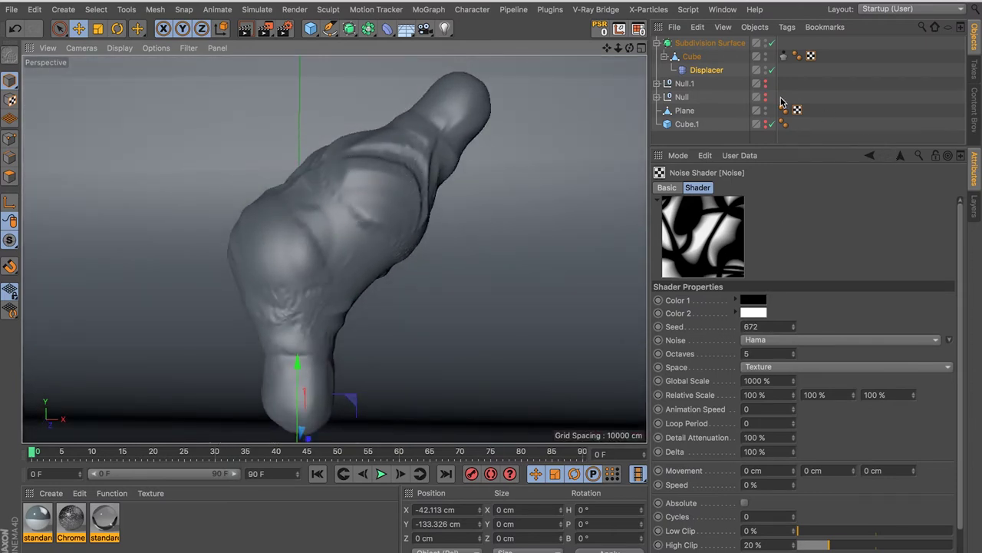
Set the Displacer's Height to 1.5 cm
left_click(903, 158)
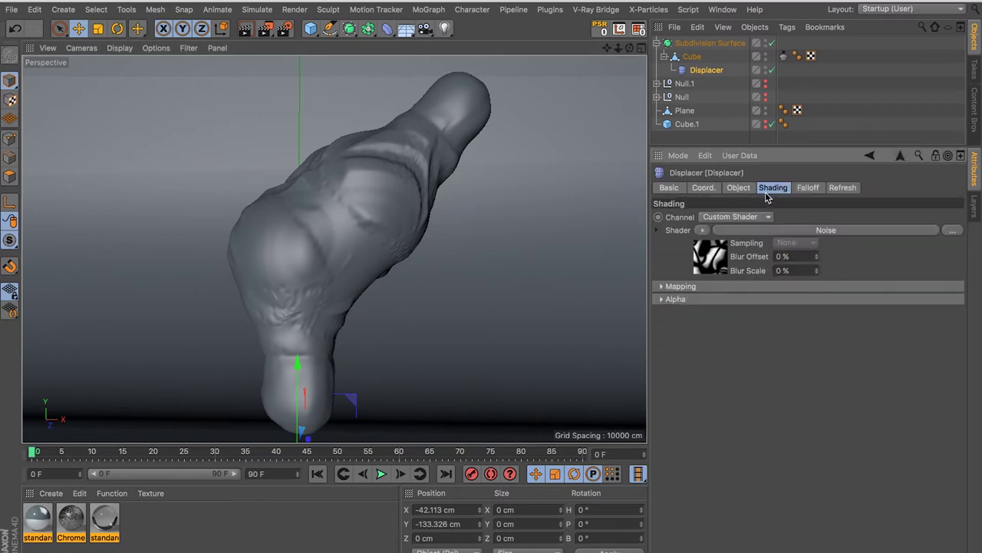
left_click(738, 187)
left_click(713, 250)
type("1.5")
key("Return")
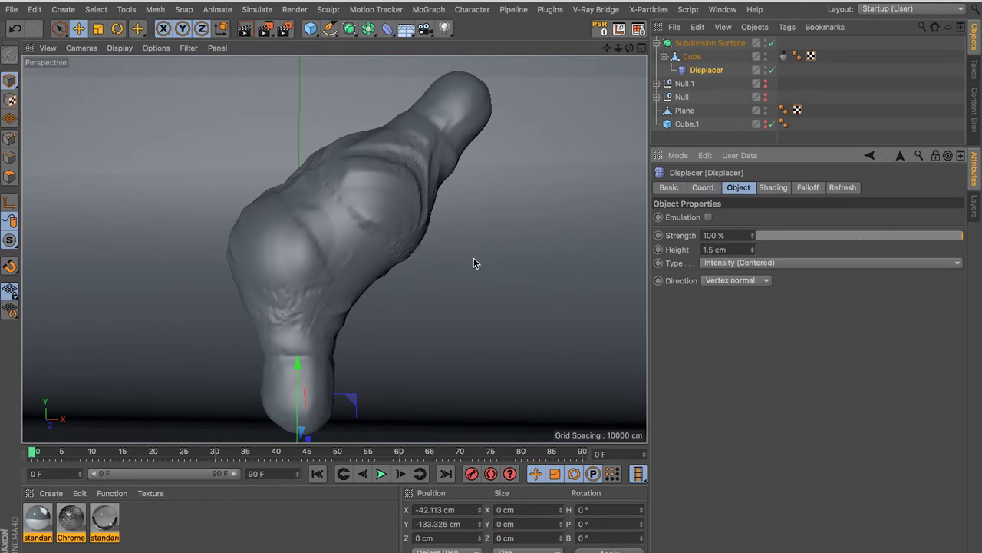
Wrap the Displacer's Noise shader inside a Layer shader and view its layers
left_click(805, 189)
left_click(782, 188)
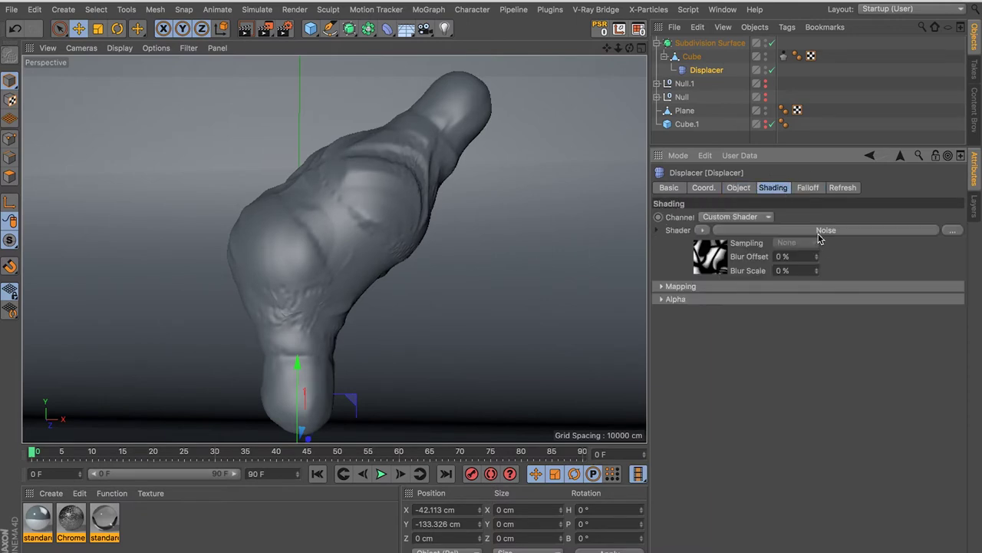
left_click(703, 231)
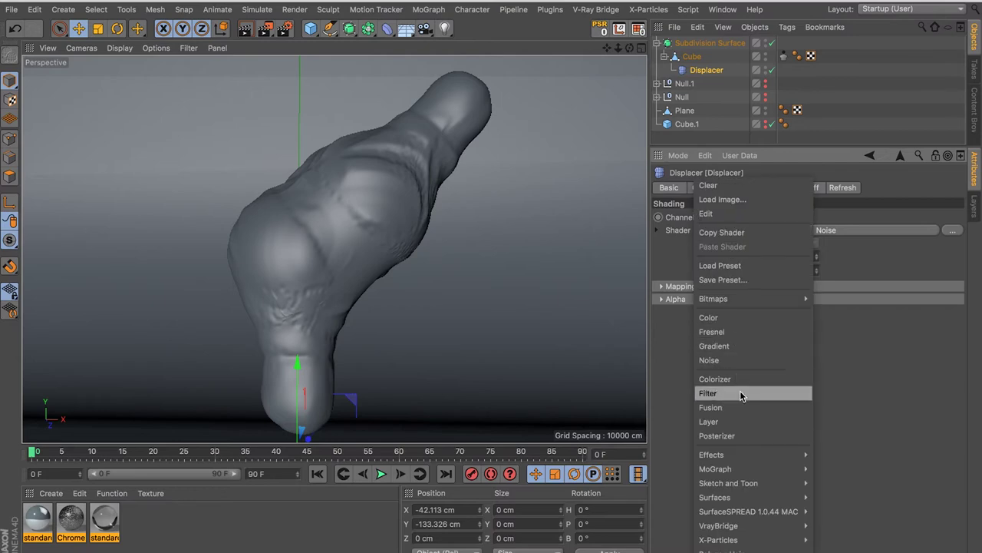
left_click(743, 422)
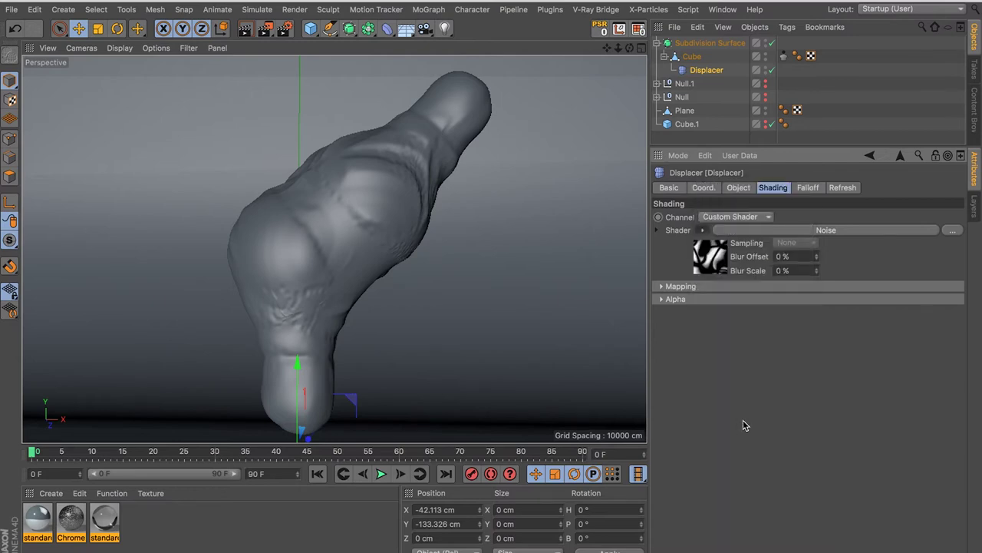
left_click(752, 230)
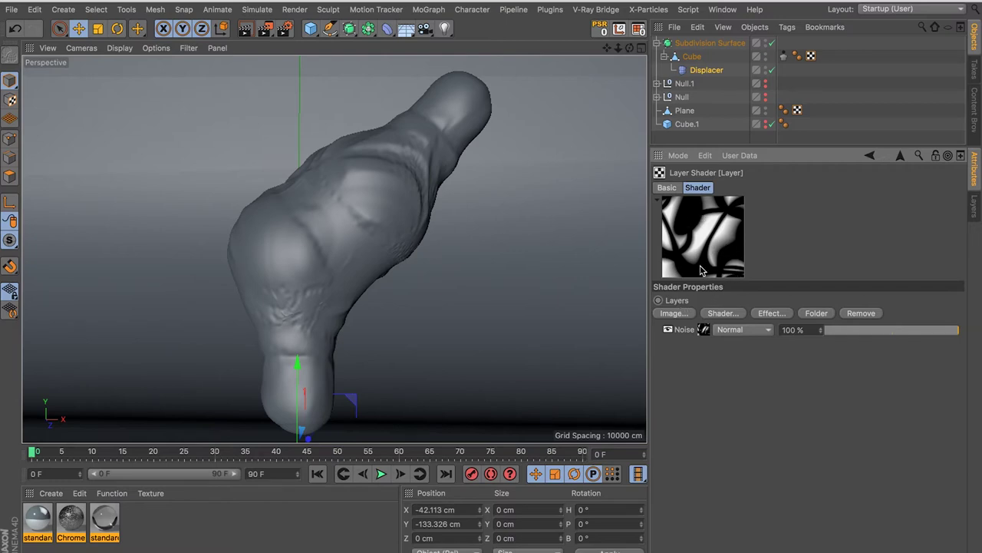
Add a new Noise layer on top of the existing Noise in the Layer shader
left_click(772, 313)
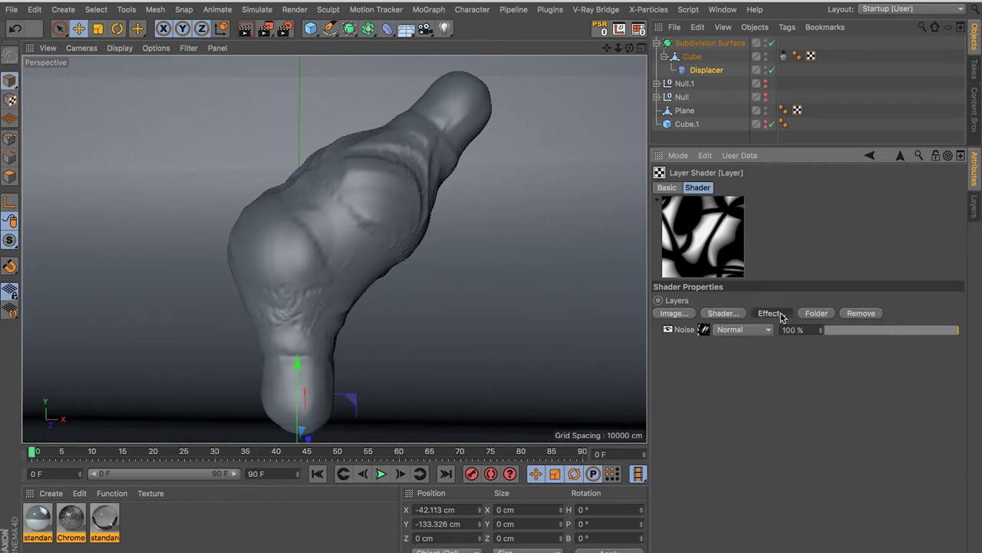
left_click(697, 345)
left_click(712, 316)
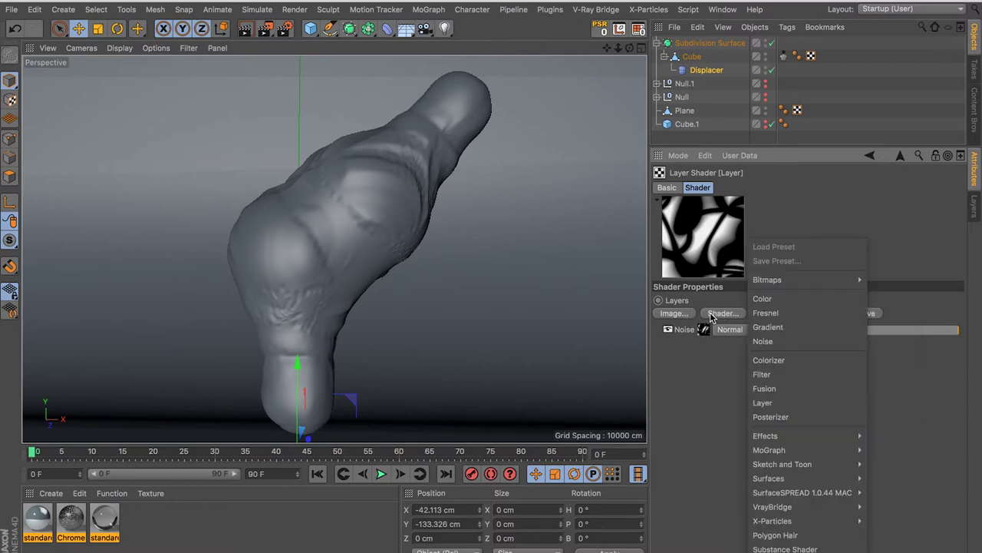
left_click(802, 342)
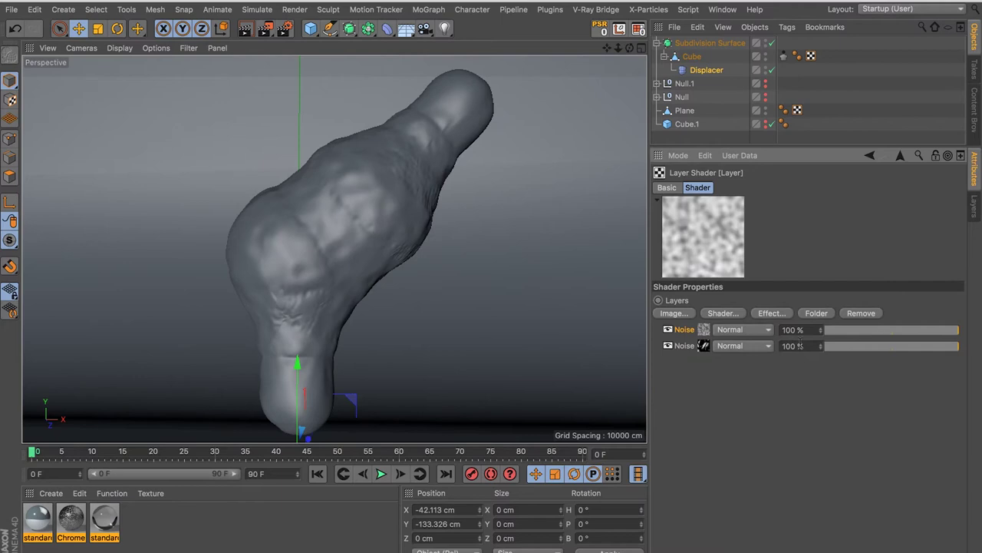
Blend the top Noise layer with Lighten, after trying Multiply and Screen
left_click(726, 329)
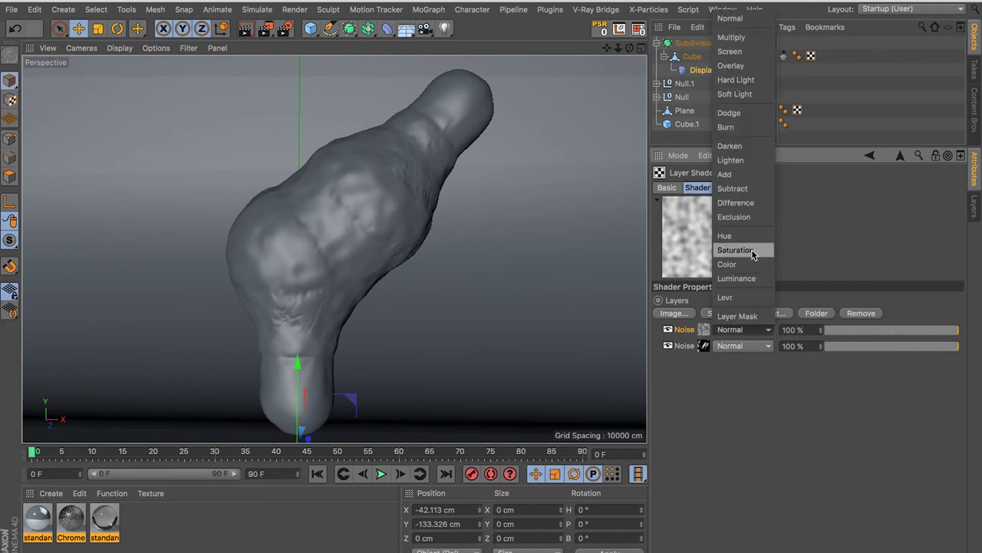
left_click(732, 37)
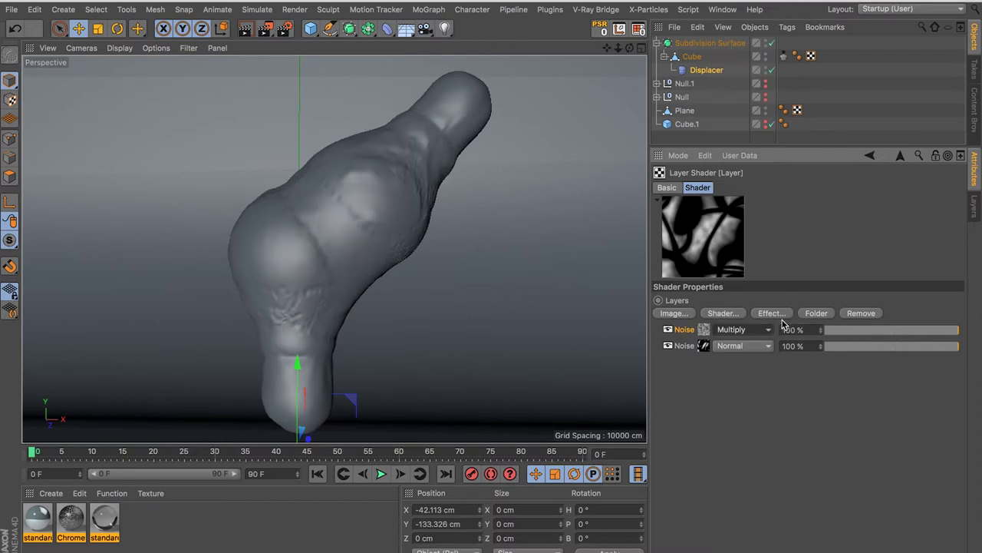
left_click(707, 334)
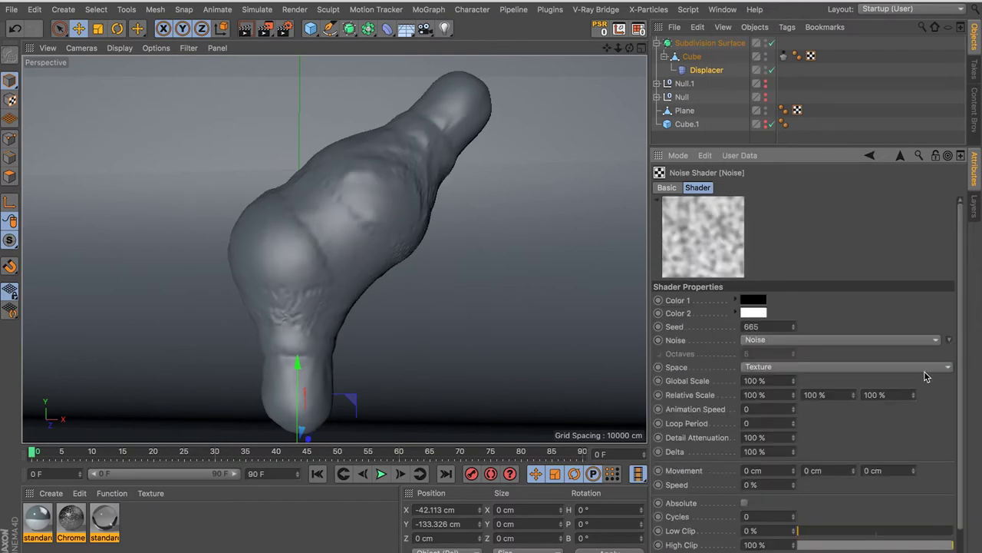
left_click(903, 156)
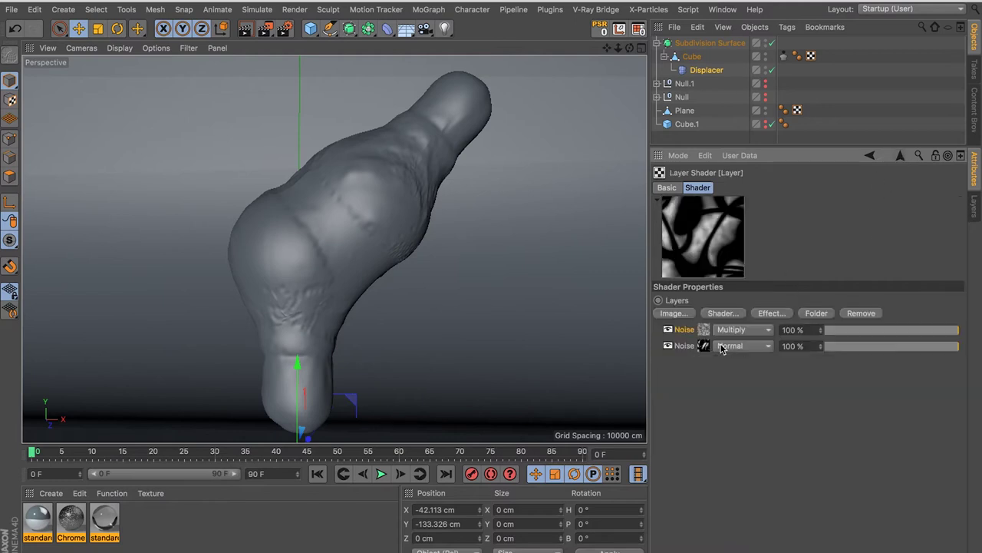
left_click(732, 332)
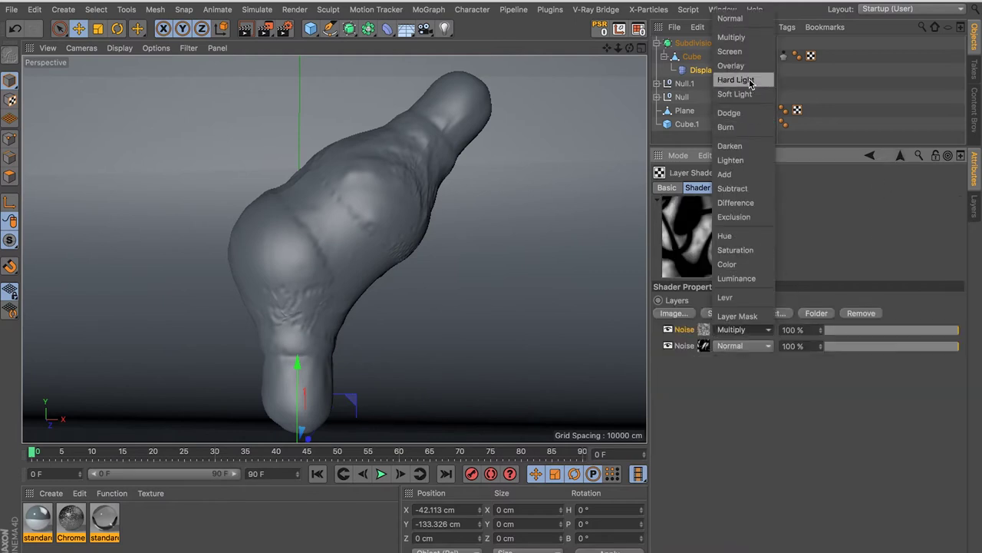
left_click(737, 51)
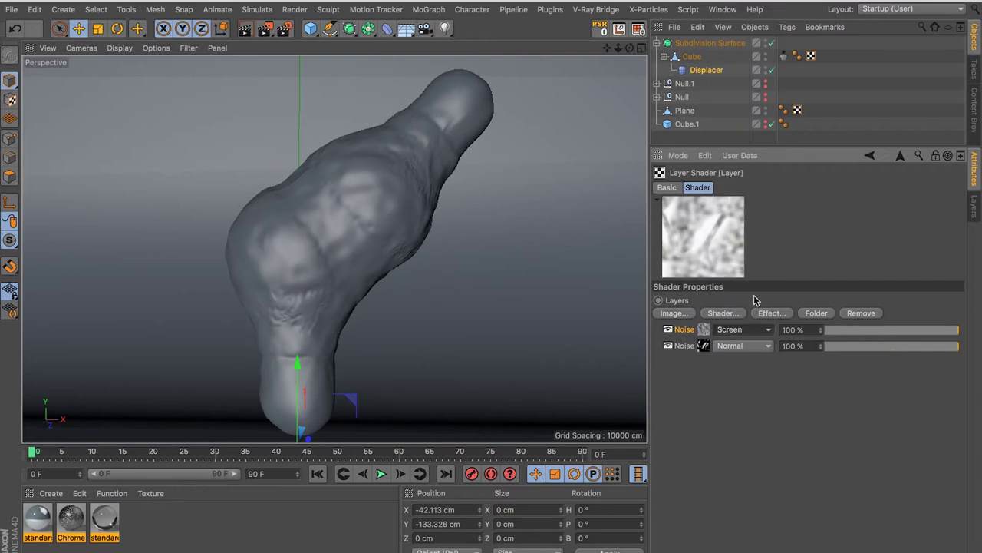
left_click(747, 329)
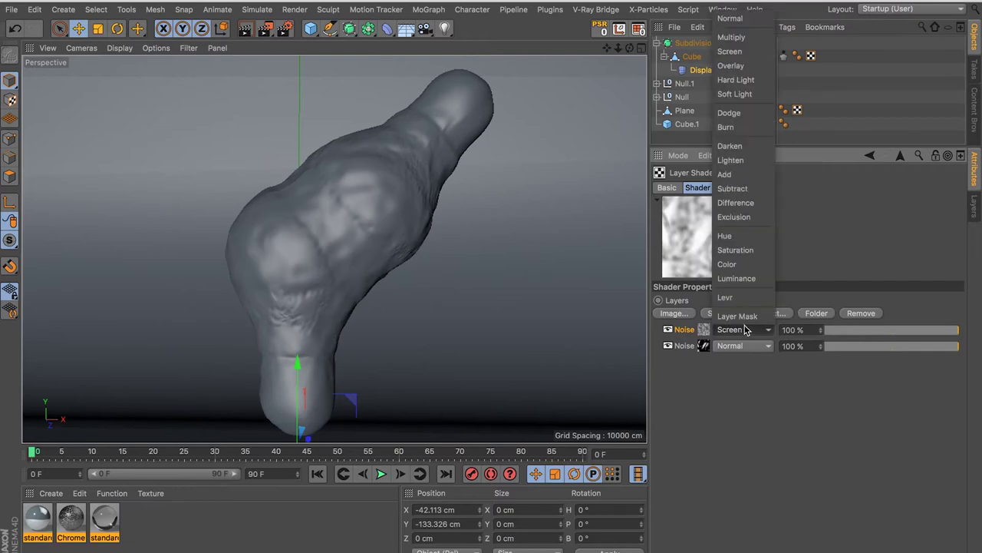
left_click(743, 161)
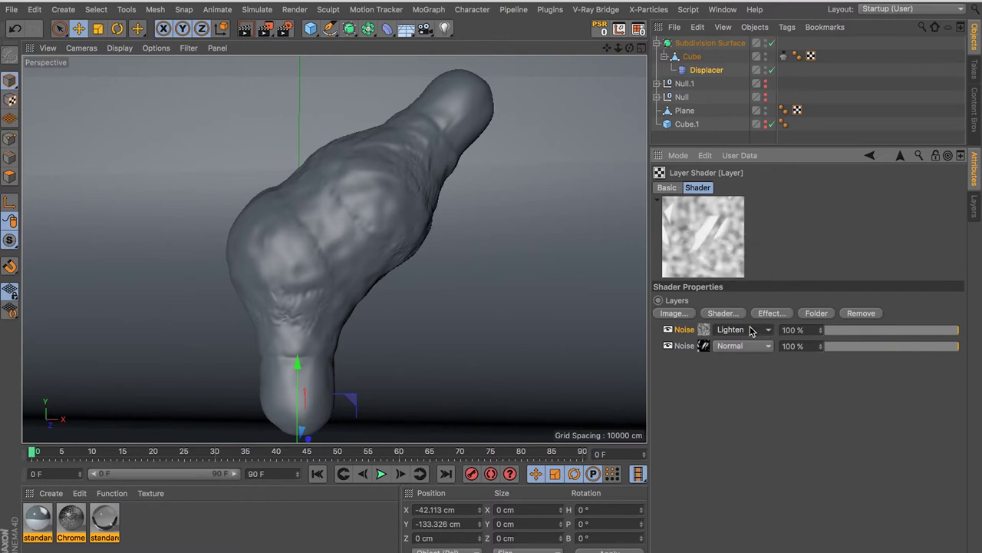
left_click(705, 331)
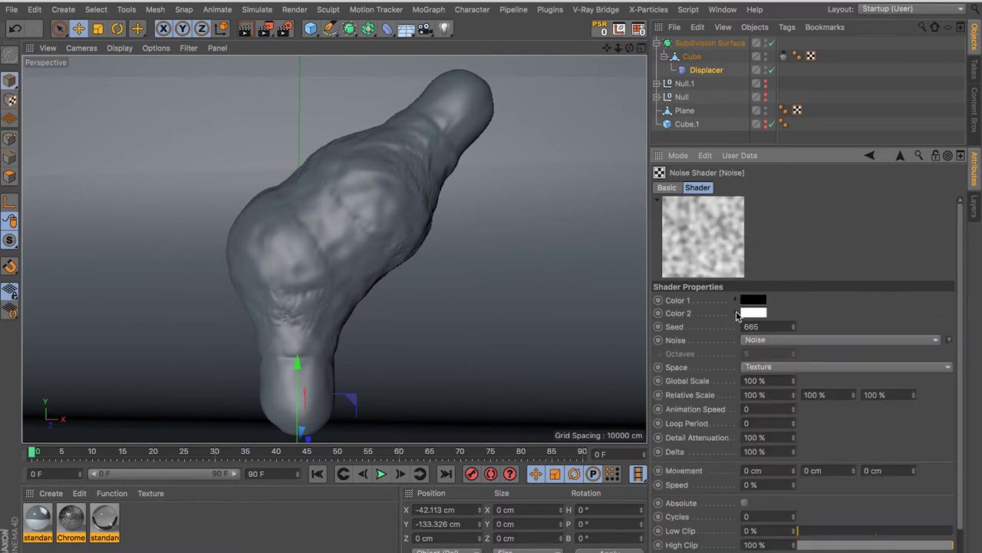
Switch the top noise layer to Ober noise with 1000% Global Scale
left_click(949, 340)
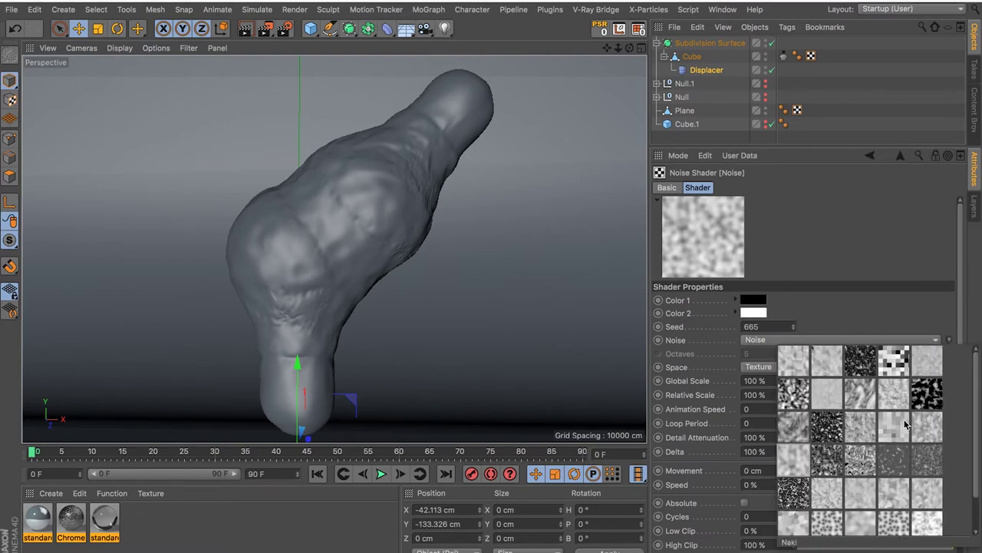
left_click(868, 465)
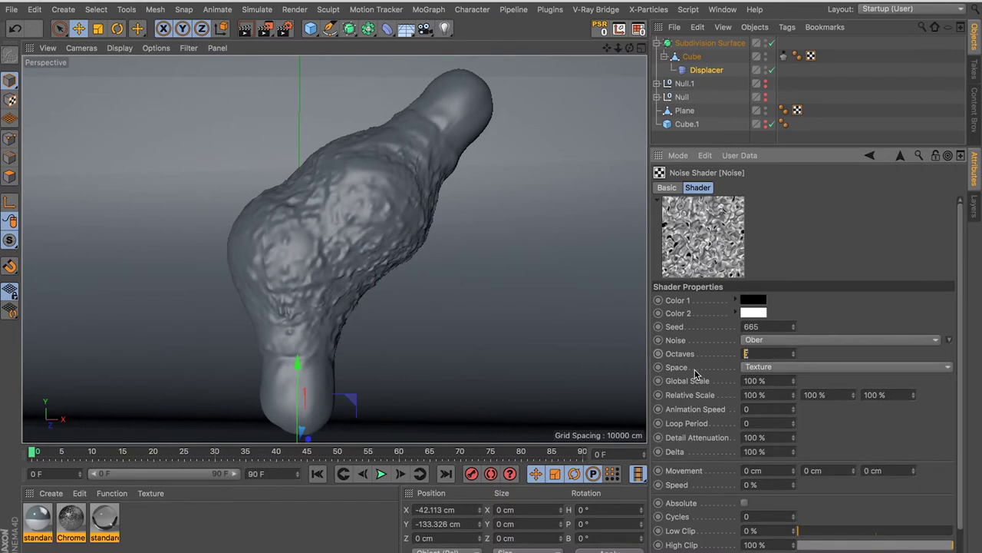
double_click(761, 380)
type("1000")
key("Return")
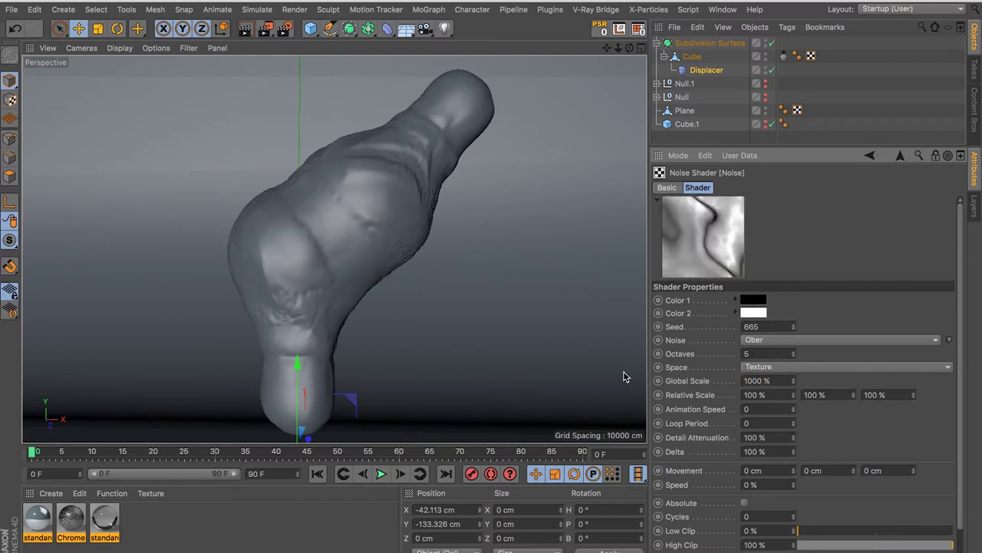
Clip the Ober noise to 23% Low Clip and 59% High Clip, checking the displaced mesh
mouse_move(372, 224)
right_mouse_down("alt")
mouse_move(435, 221)
mouse_move(452, 188)
mouse_move(399, 241)
mouse_move(370, 252)
right_mouse_up("alt")
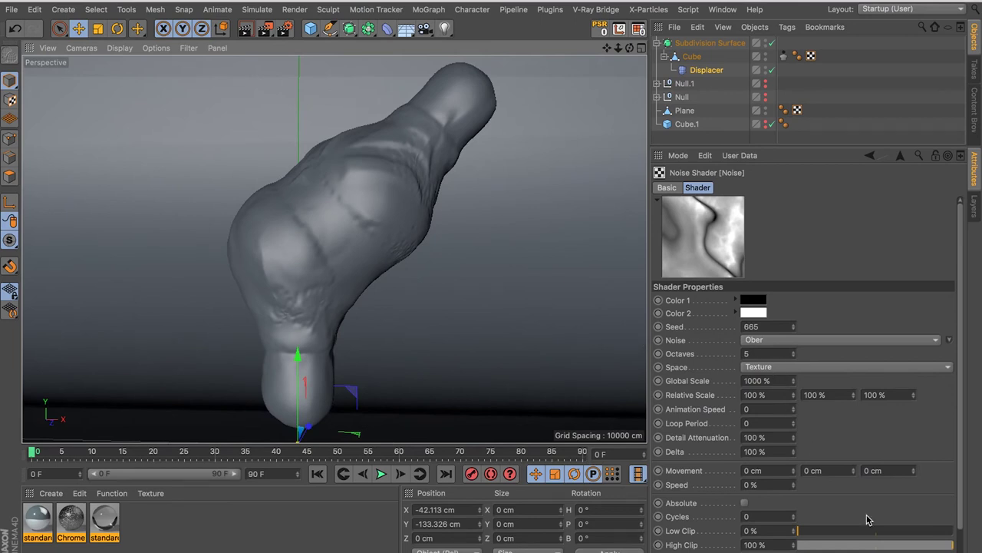
mouse_move(902, 545)
left_mouse_down()
mouse_move(886, 546)
mouse_move(911, 545)
left_mouse_up()
left_click_drag(823, 531, 843, 532)
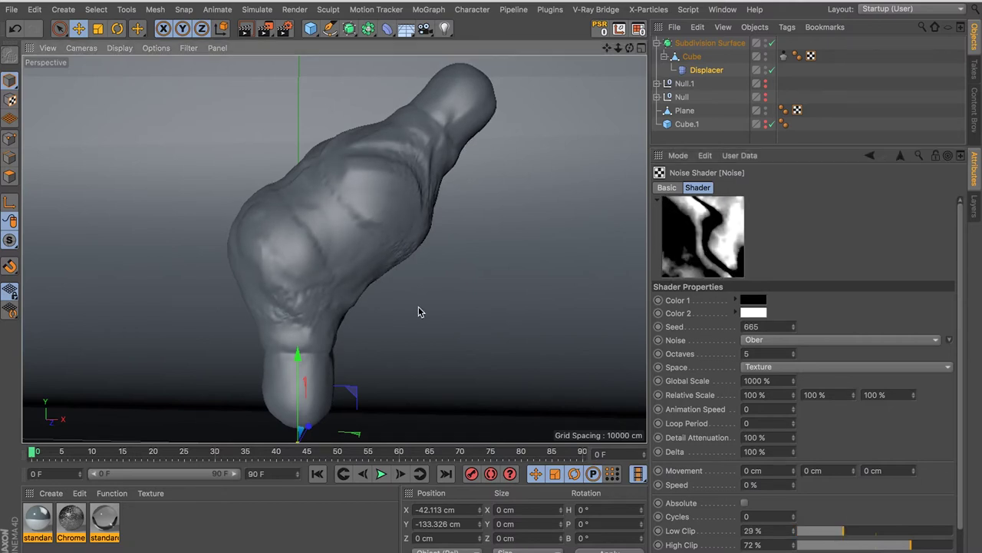
scroll(418, 310, "up", 5)
mouse_move(389, 271)
left_mouse_down("alt")
mouse_move(356, 277)
mouse_move(414, 282)
left_mouse_up("alt")
scroll(351, 268, "down", 2)
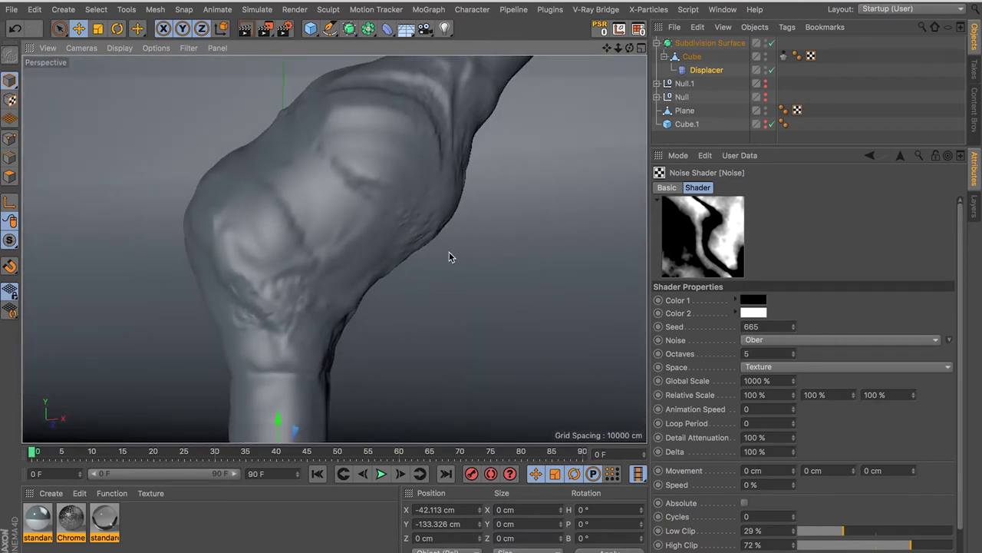
left_click_drag(839, 533, 834, 534)
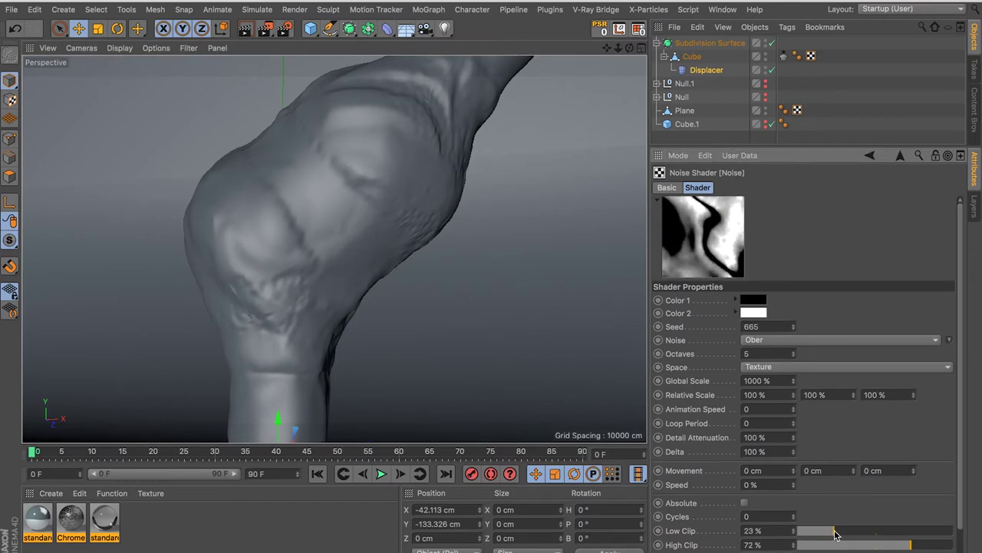
mouse_move(901, 545)
left_mouse_down()
mouse_move(881, 545)
mouse_move(890, 546)
left_mouse_up()
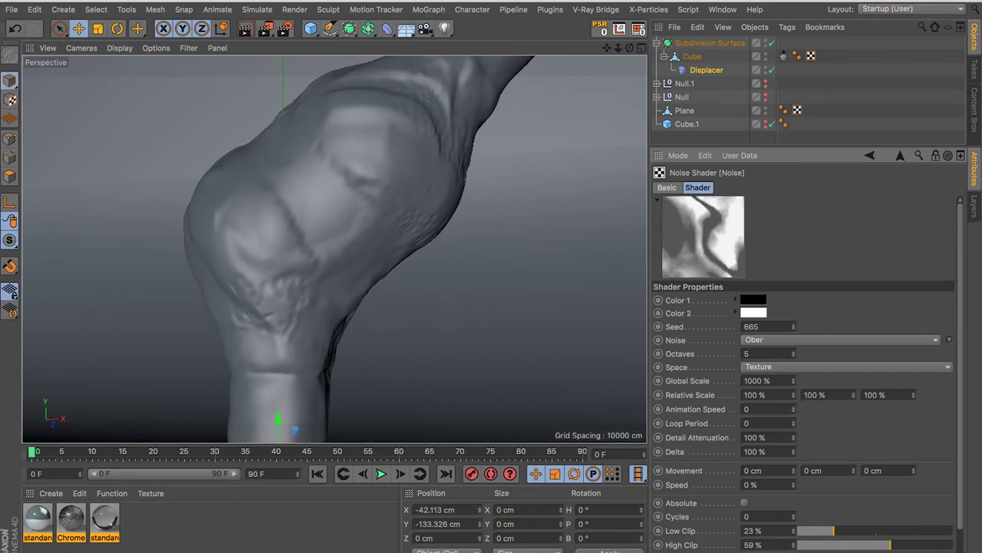
mouse_move(530, 293)
left_mouse_down("alt")
mouse_move(388, 201)
mouse_move(452, 211)
mouse_move(377, 225)
left_mouse_up("alt")
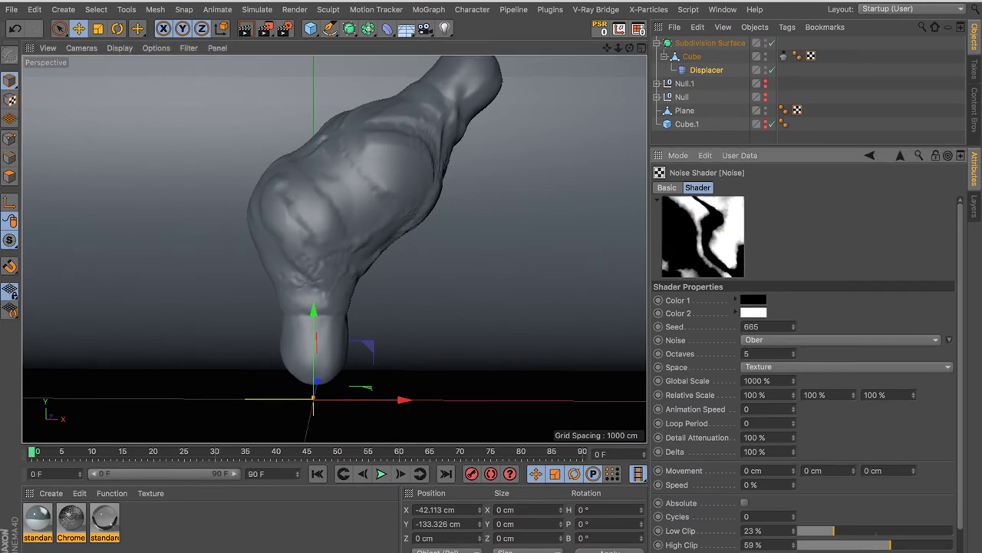
Raise the noise seed and lower the High Clip toward 46% while inspecting the surface
scroll(408, 222, "up", 3)
scroll(452, 217, "up", 3)
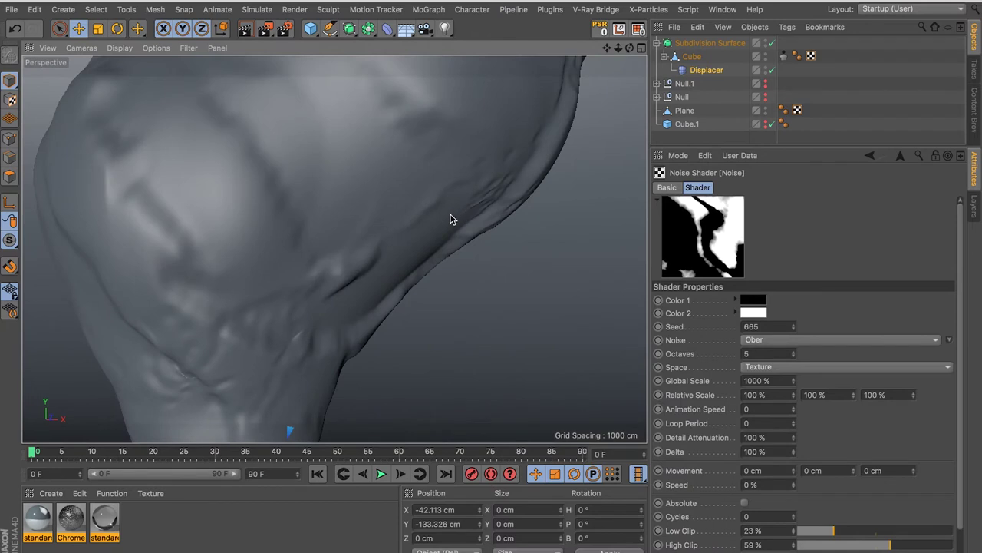
scroll(408, 212, "up", 3)
left_click_drag(356, 267, 407, 191, "alt")
mouse_move(377, 231)
left_mouse_down("alt")
mouse_move(461, 317)
mouse_move(343, 191)
mouse_move(374, 240)
mouse_move(388, 235)
mouse_move(377, 258)
mouse_move(374, 224)
mouse_move(335, 219)
left_mouse_up("alt")
scroll(374, 240, "down", 5)
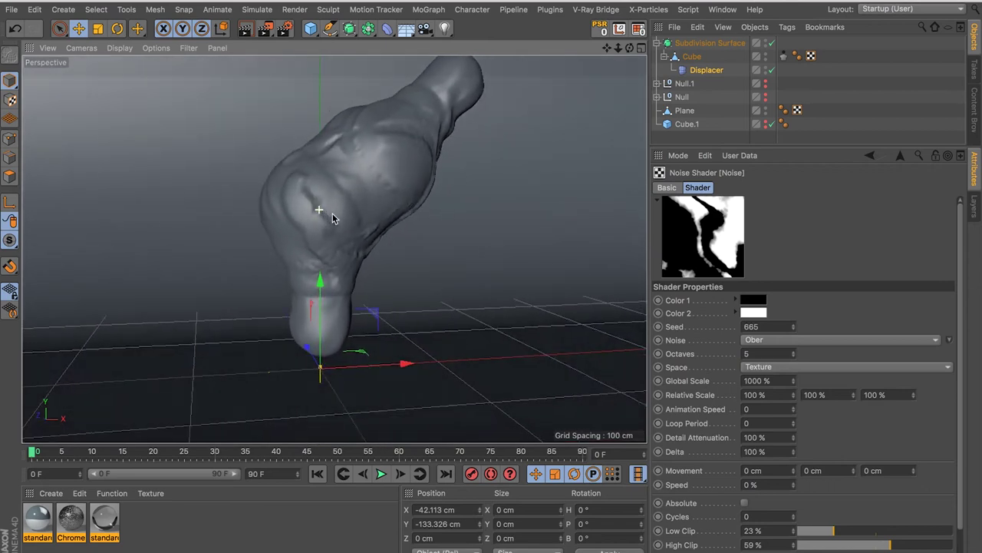
left_click(794, 324)
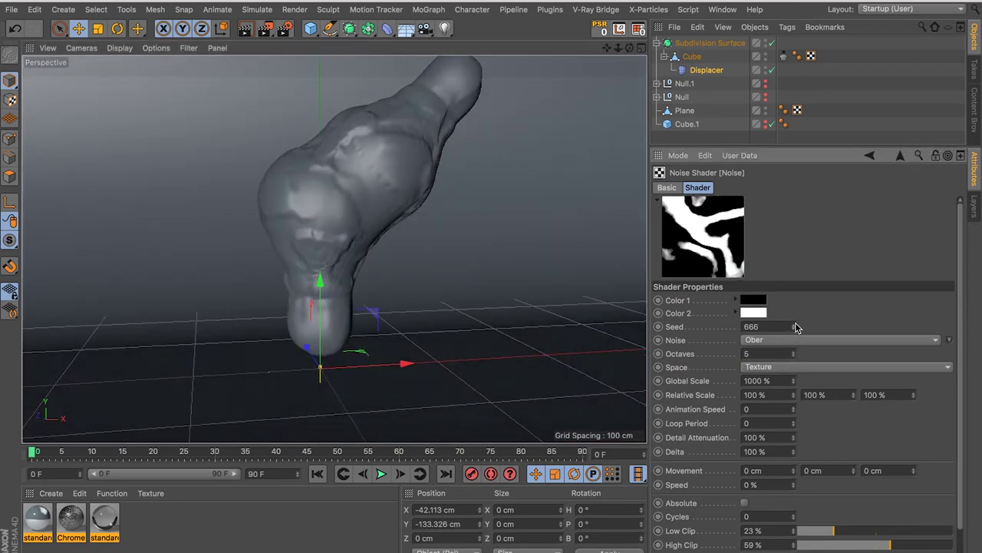
left_click(794, 323)
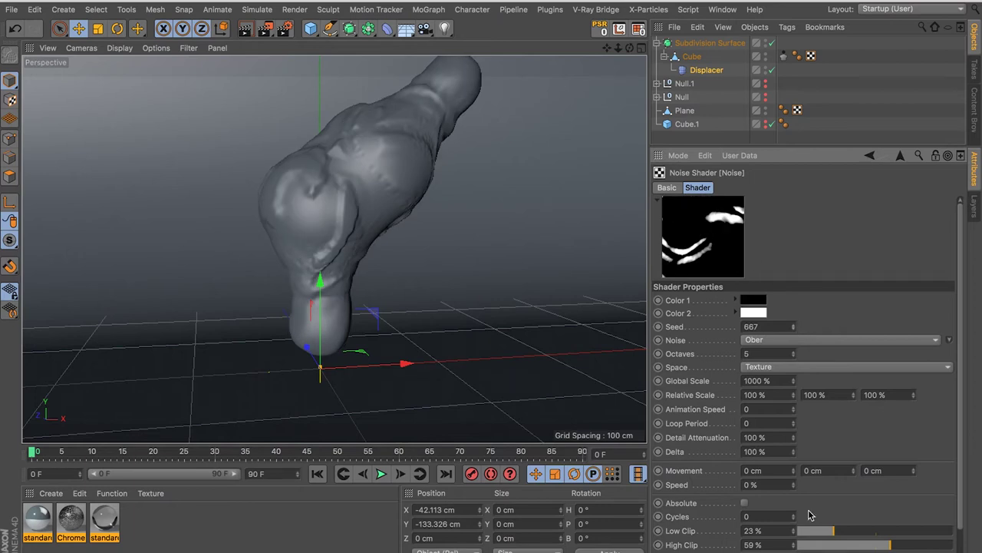
left_click_drag(865, 548, 859, 547)
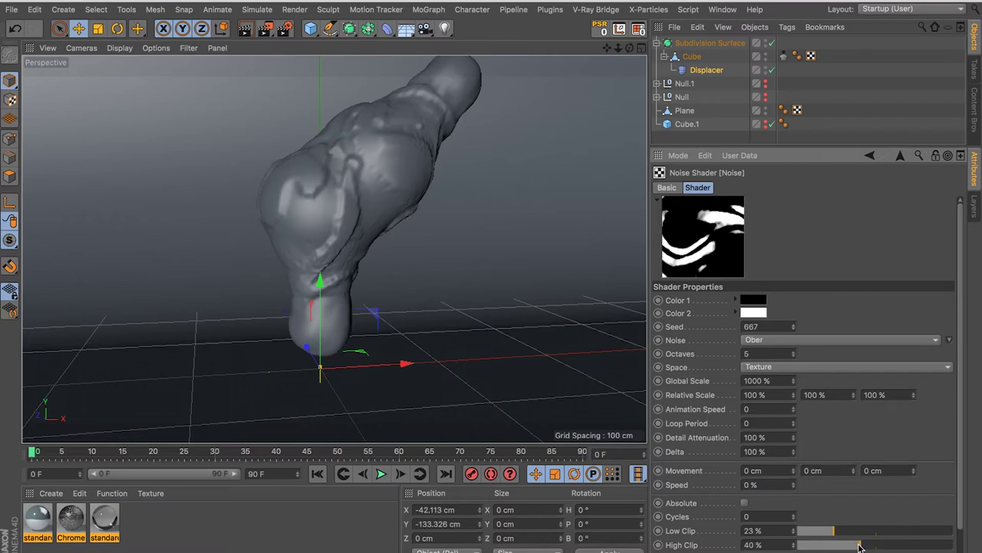
left_click(880, 547)
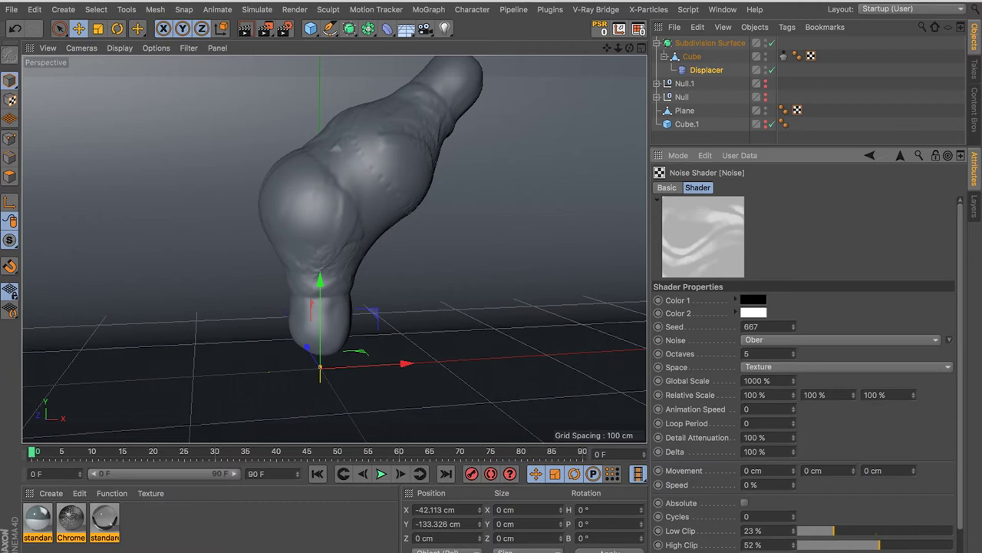
mouse_move(873, 545)
left_mouse_down()
mouse_move(818, 534)
mouse_move(880, 536)
left_mouse_up()
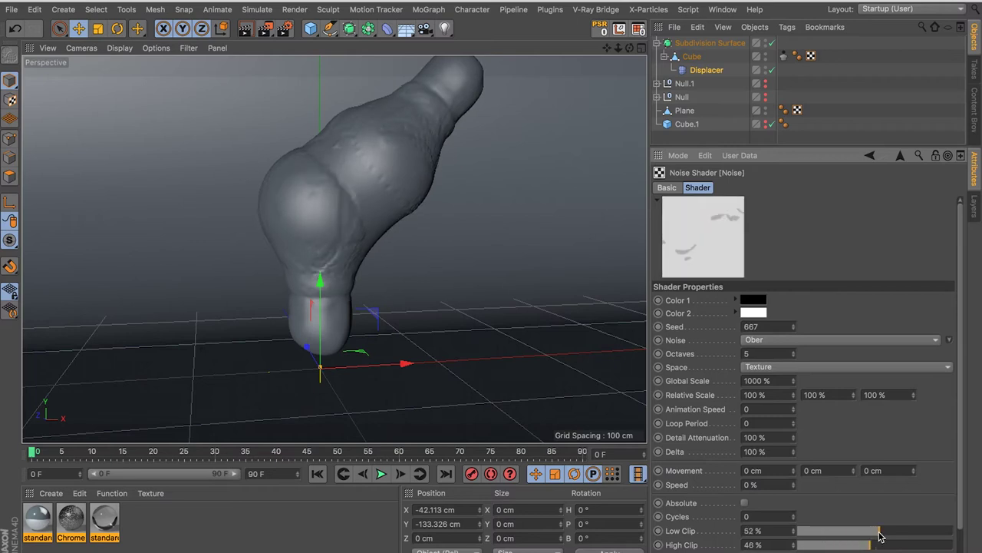
Lower the Low Clip to 9%, step the seed up to 670, and return to the Layer shader
mouse_move(390, 180)
left_mouse_down("alt")
mouse_move(336, 135)
mouse_move(308, 138)
mouse_move(372, 158)
left_mouse_up("alt")
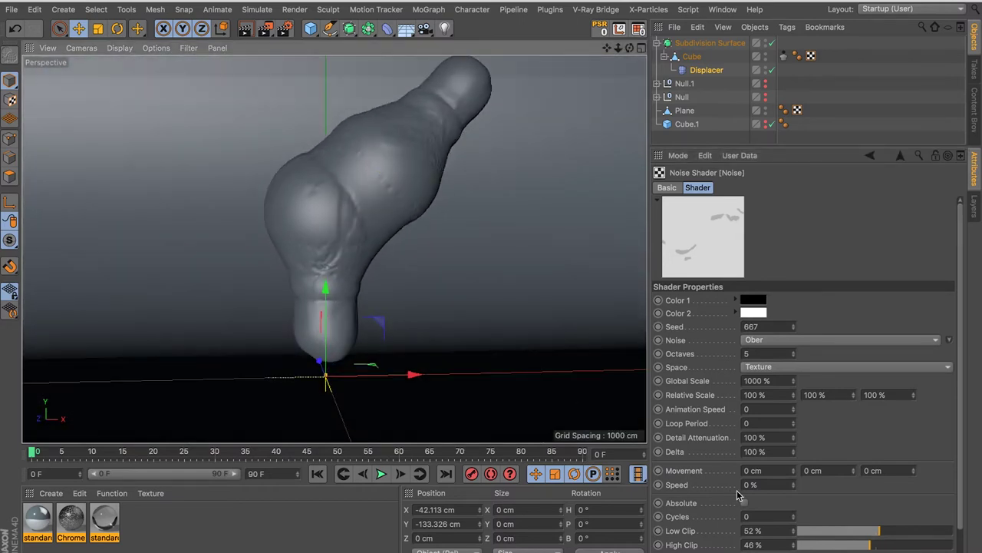
left_click_drag(829, 534, 799, 536)
mouse_move(392, 223)
left_mouse_down("alt")
mouse_move(284, 227)
mouse_move(333, 208)
left_mouse_up("alt")
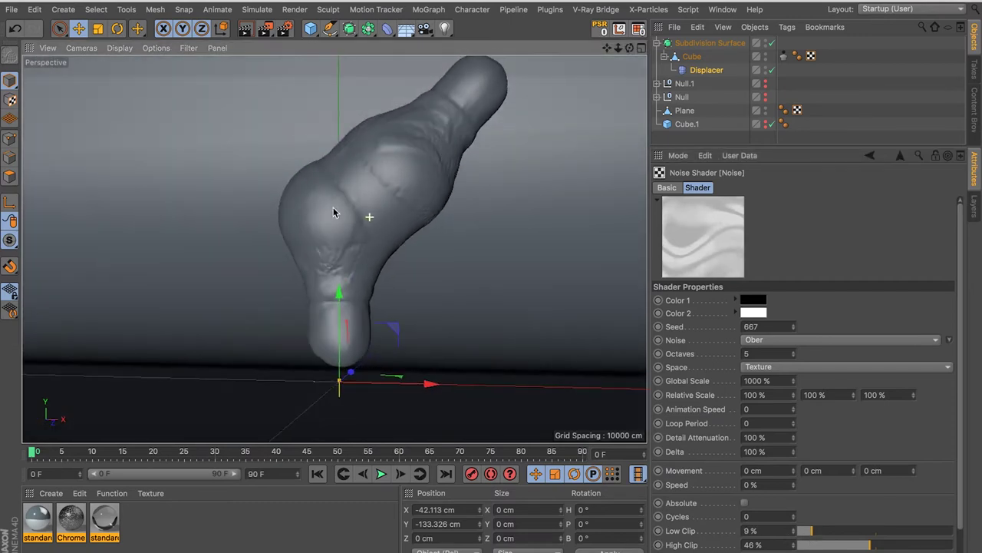
left_click(795, 326)
left_click(793, 326)
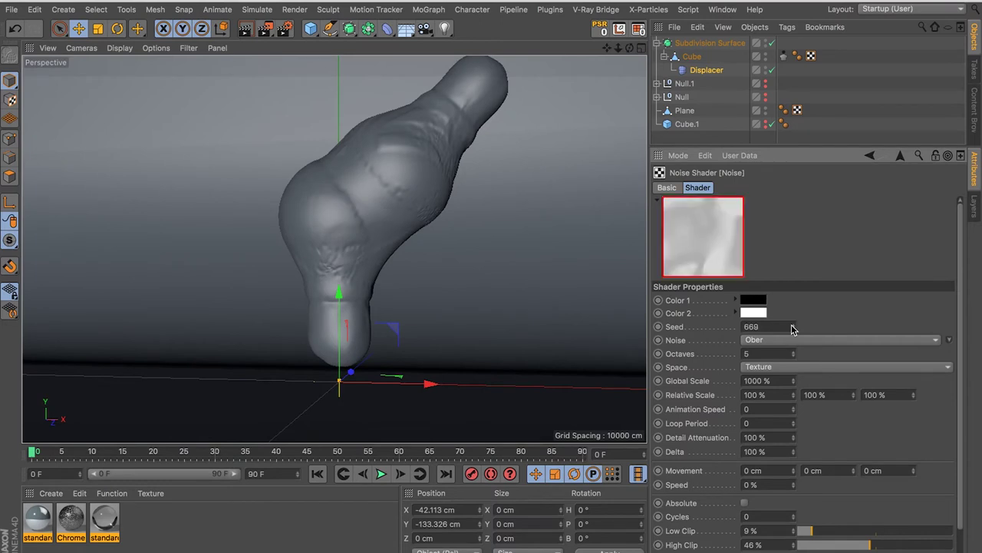
left_click(794, 326)
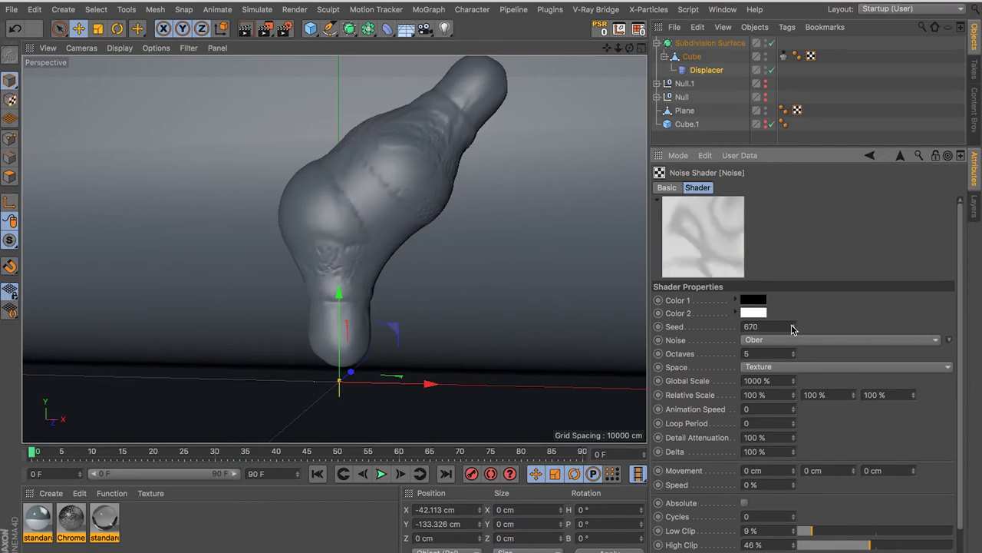
left_click_drag(373, 191, 404, 185, "alt")
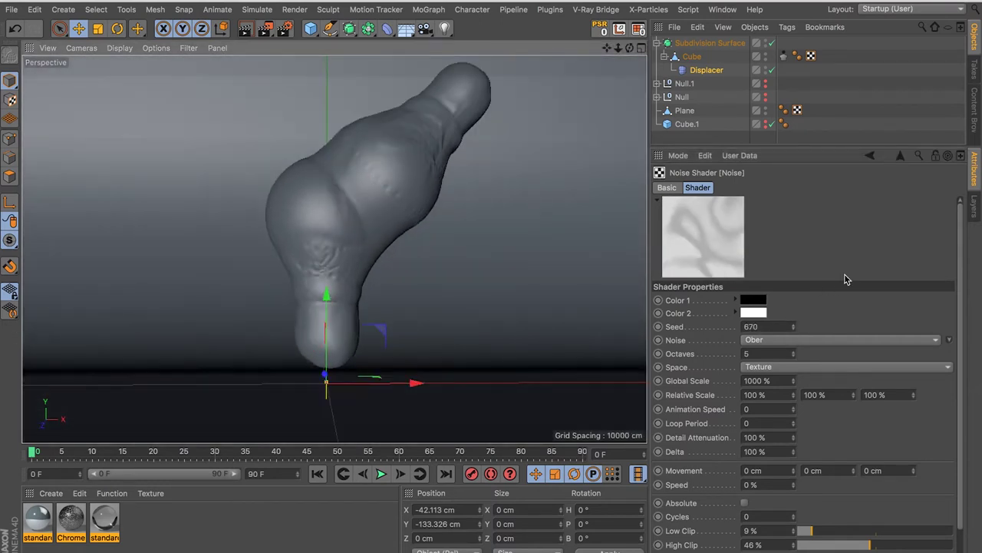
left_click(903, 156)
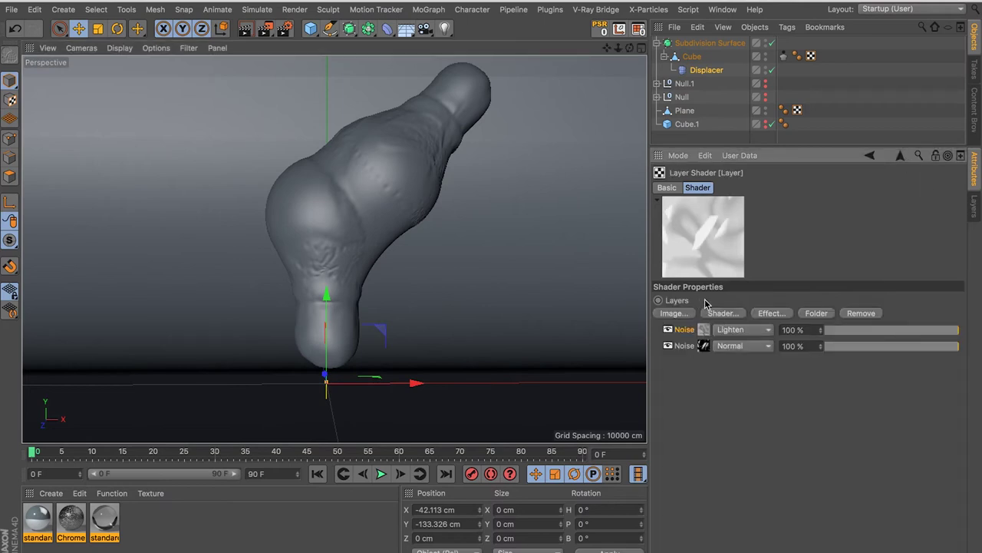
Toggle each of the two Noise layers off and back on to compare their effect
left_click(669, 329)
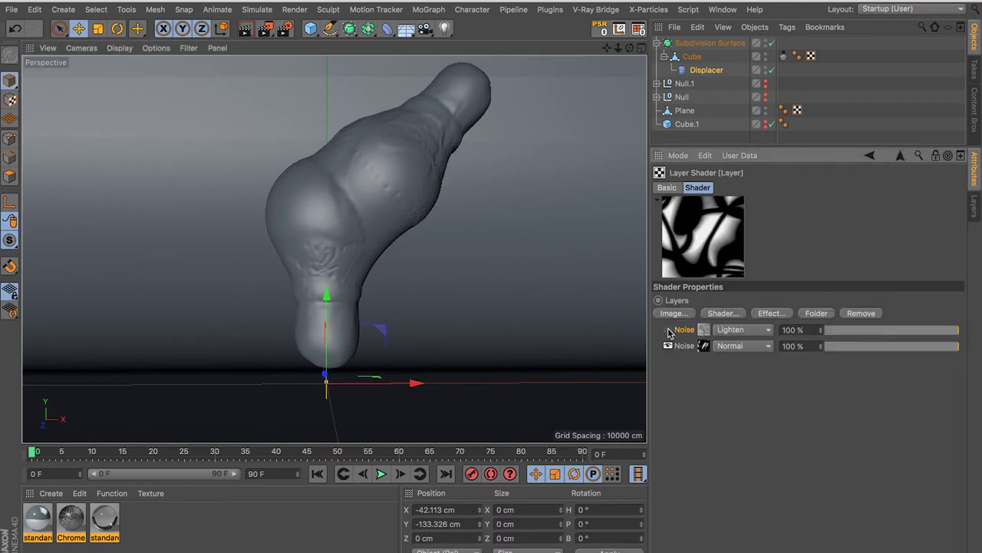
left_click(668, 329)
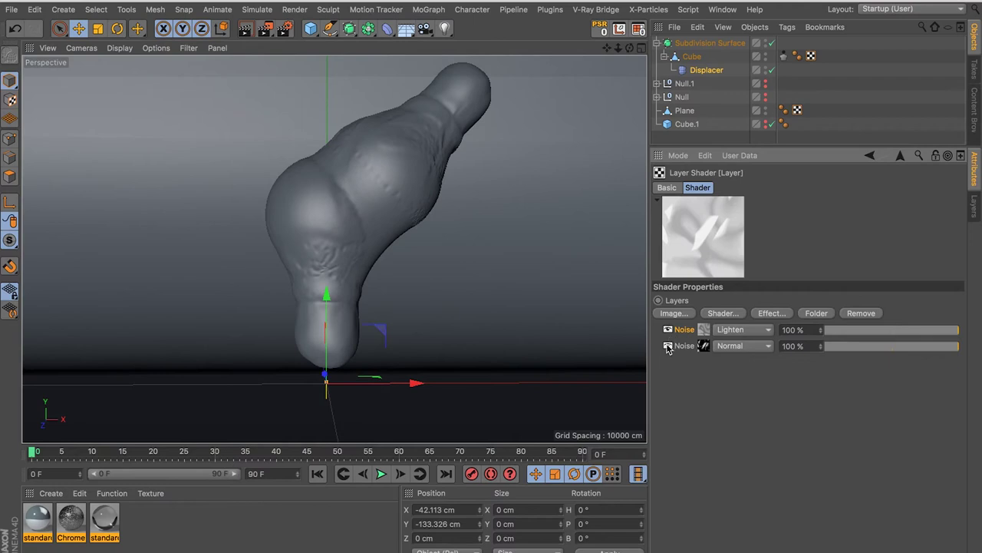
left_click(668, 346)
left_click(668, 345)
Add a third Noise layer and try Add and Subtract blending on it
left_click(736, 316)
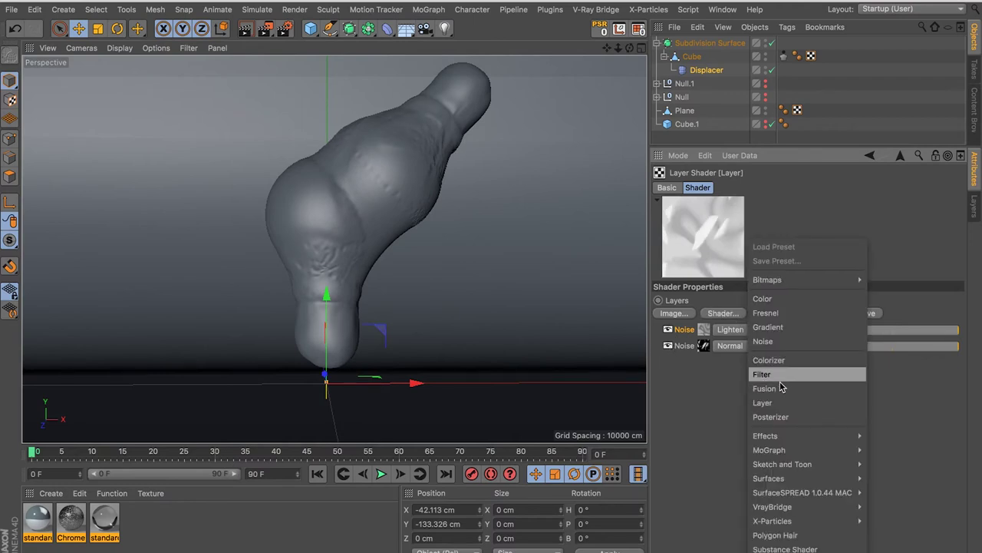
left_click(787, 341)
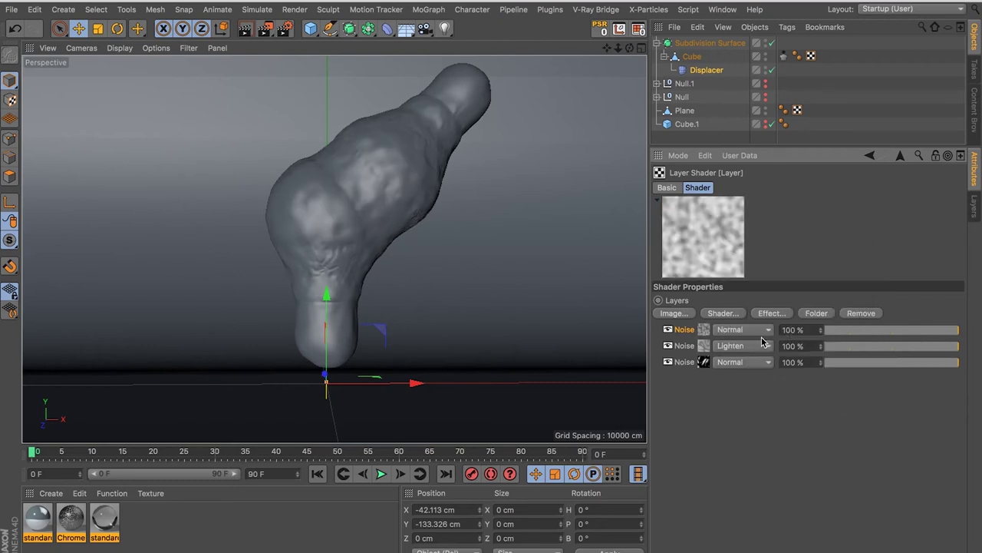
left_click(741, 330)
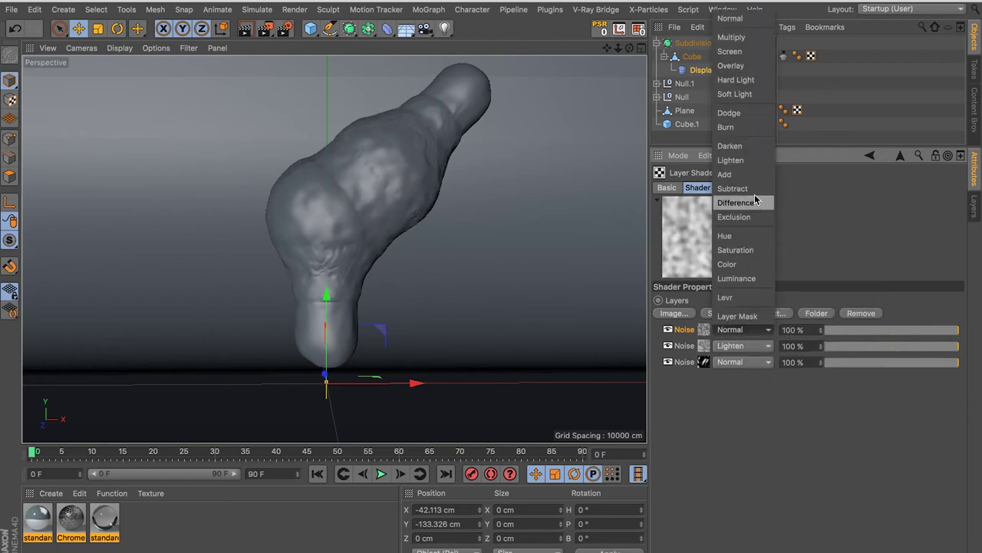
left_click(737, 174)
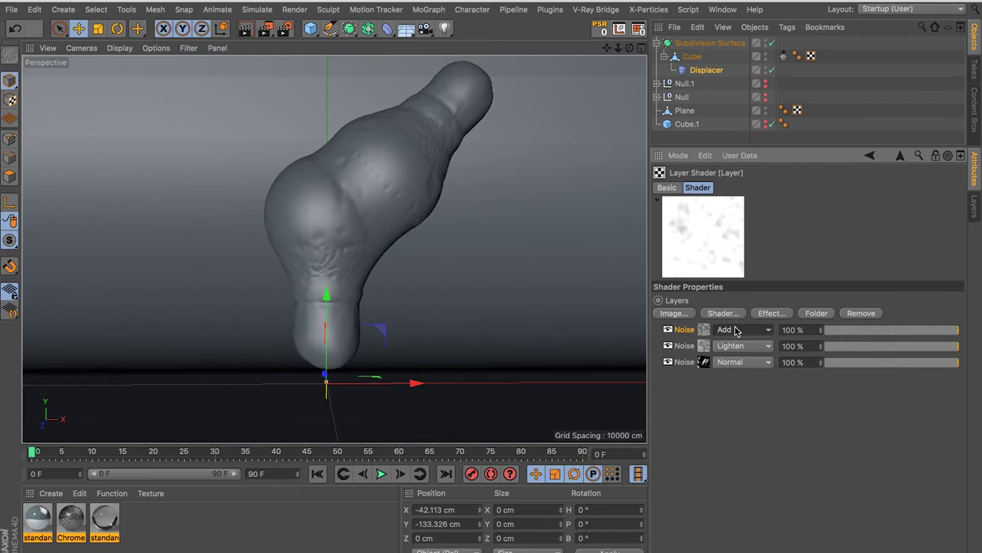
left_click(735, 330)
left_click(744, 188)
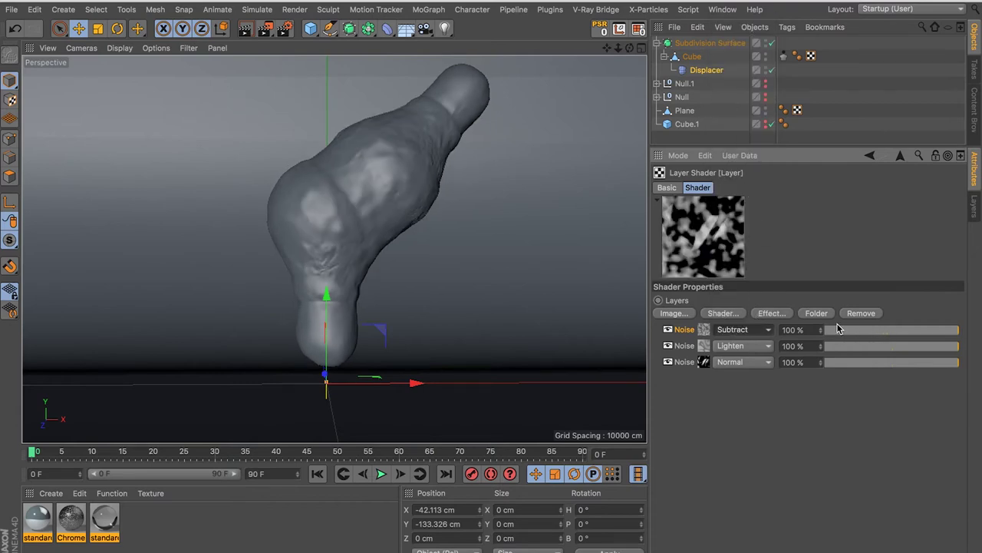
Compare Overlay and Soft Light blending, then settle on Subtract for the new layer
left_click(732, 330)
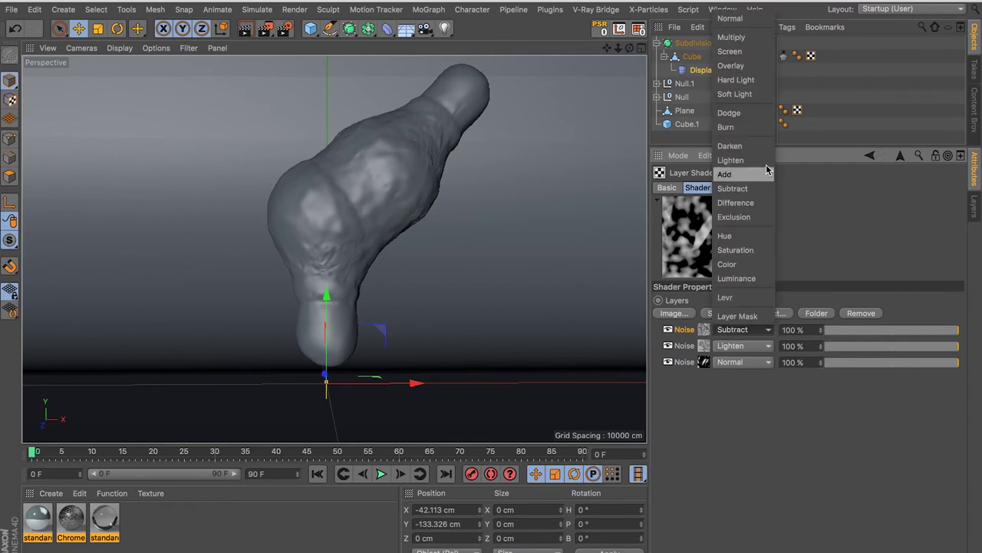
left_click(746, 71)
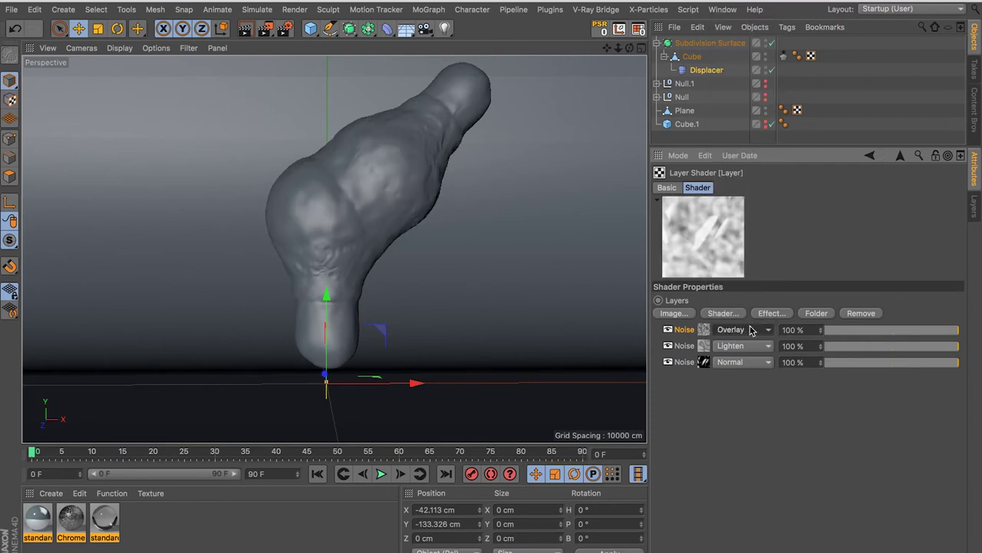
left_click(752, 330)
left_click(750, 92)
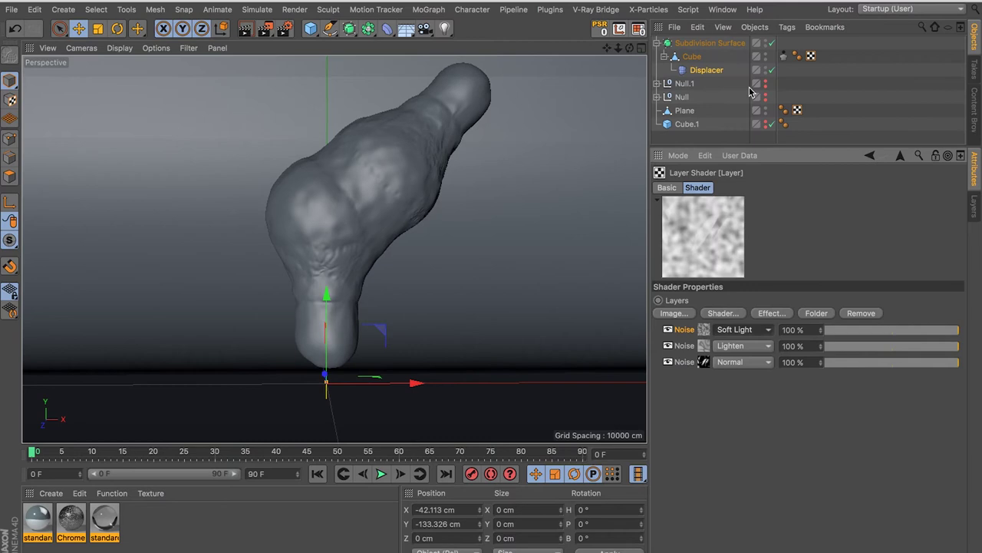
left_click(748, 331)
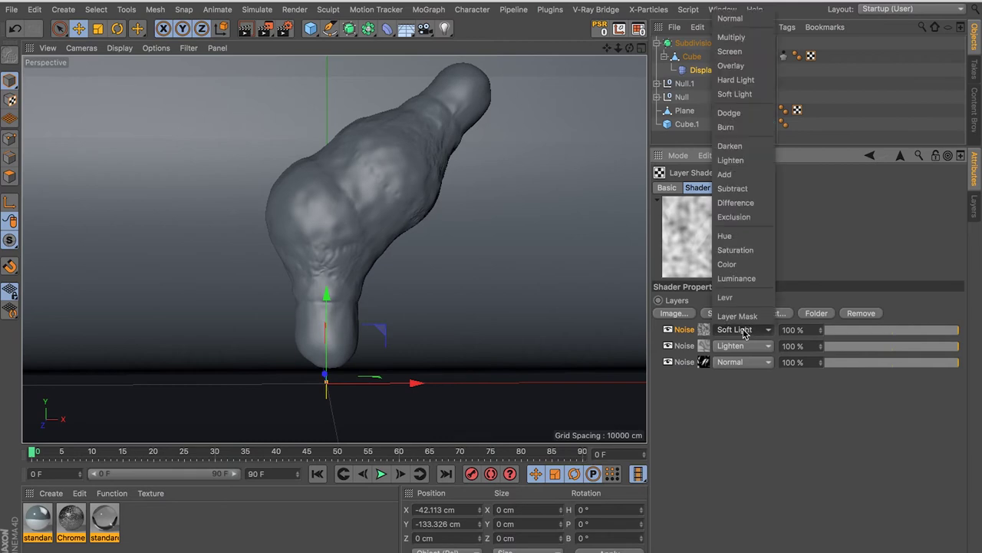
left_click(746, 189)
left_click(705, 330)
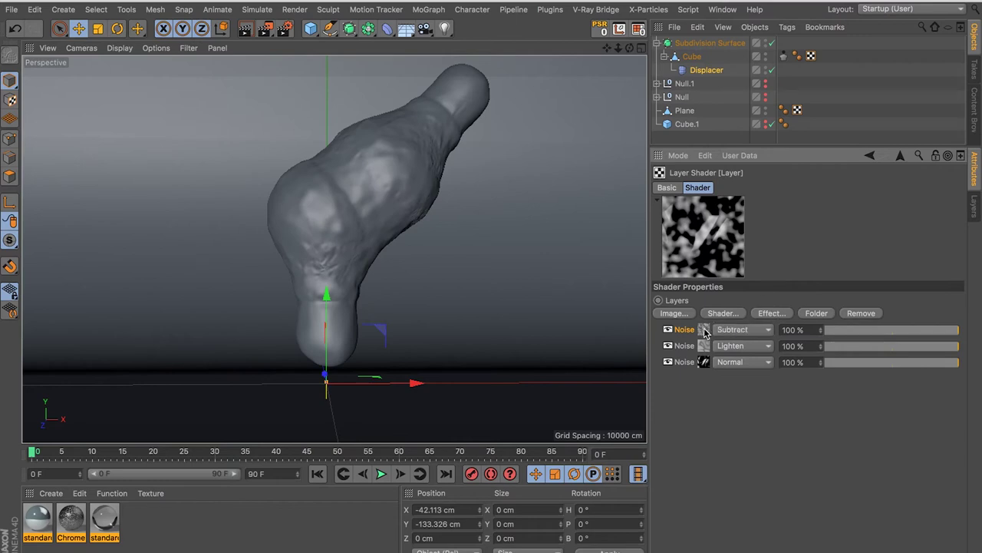
Change the third layer's noise type to Voronoi 3 and enter a new Global Scale
left_click(950, 341)
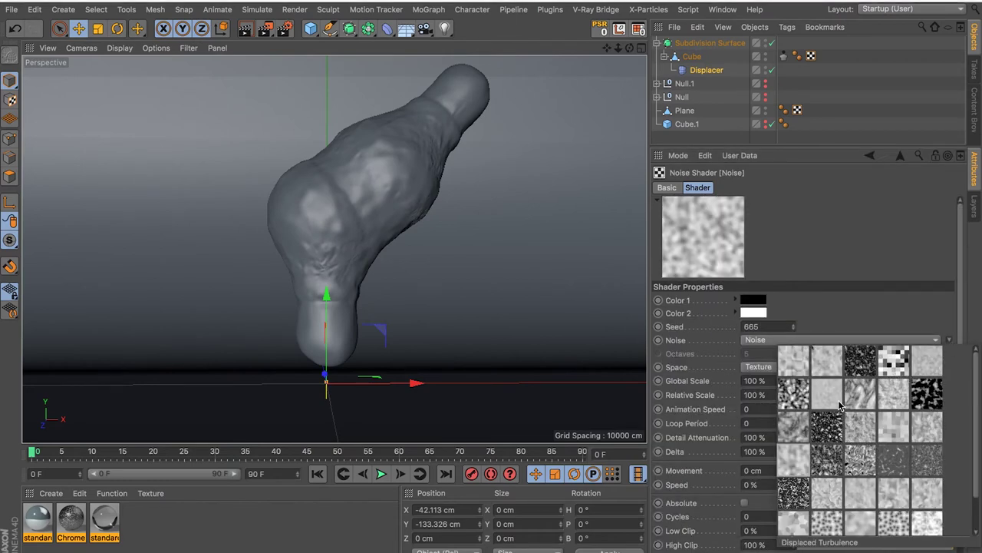
scroll(856, 463, "down", 1)
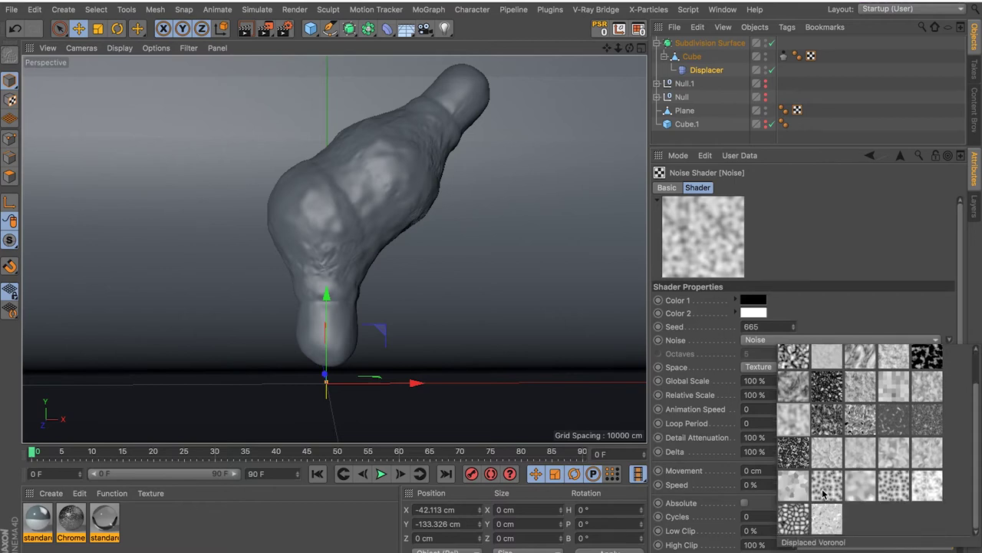
left_click(795, 519)
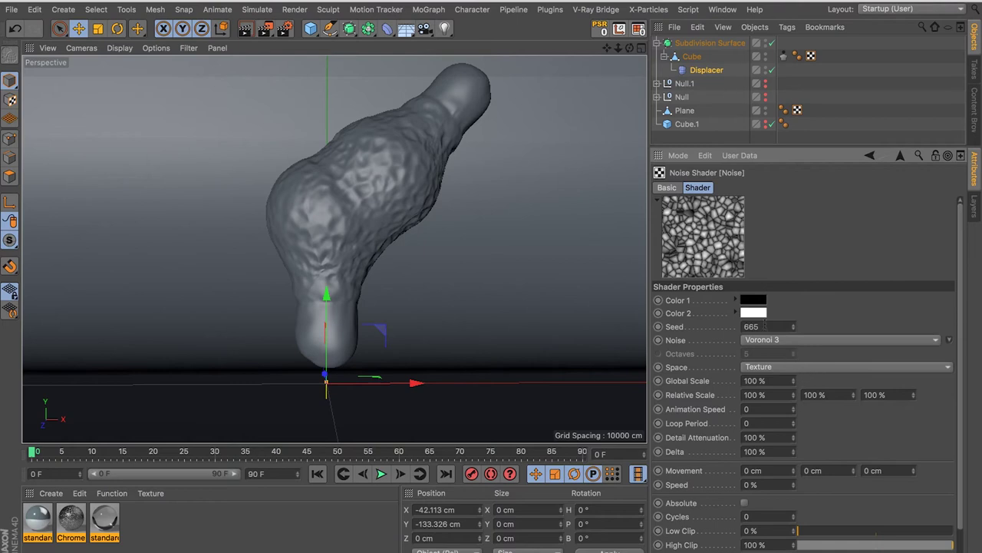
left_click(770, 381)
type("100")
key("Return")
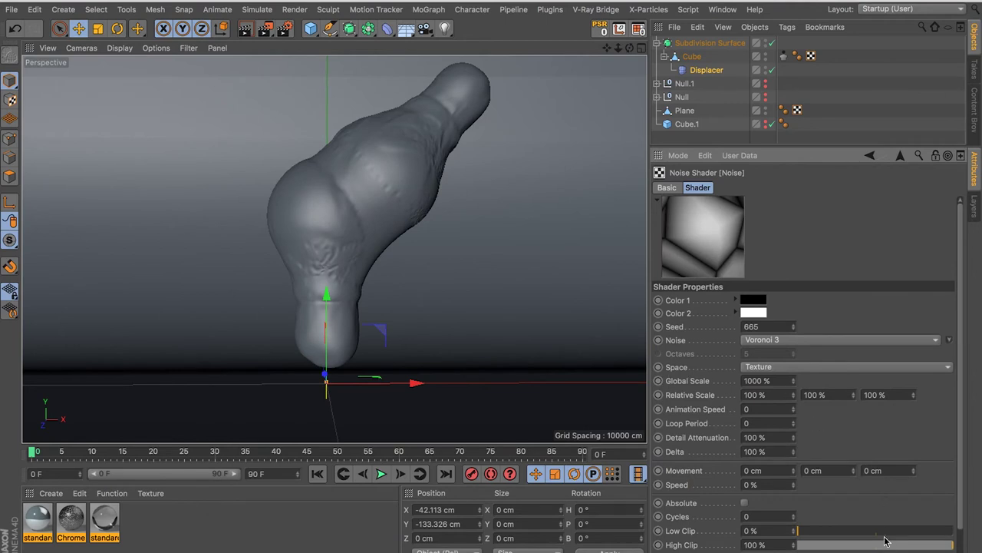
Clip the Voronoi 3 noise to 17% Low Clip and 64% High Clip
left_click_drag(904, 550, 868, 546)
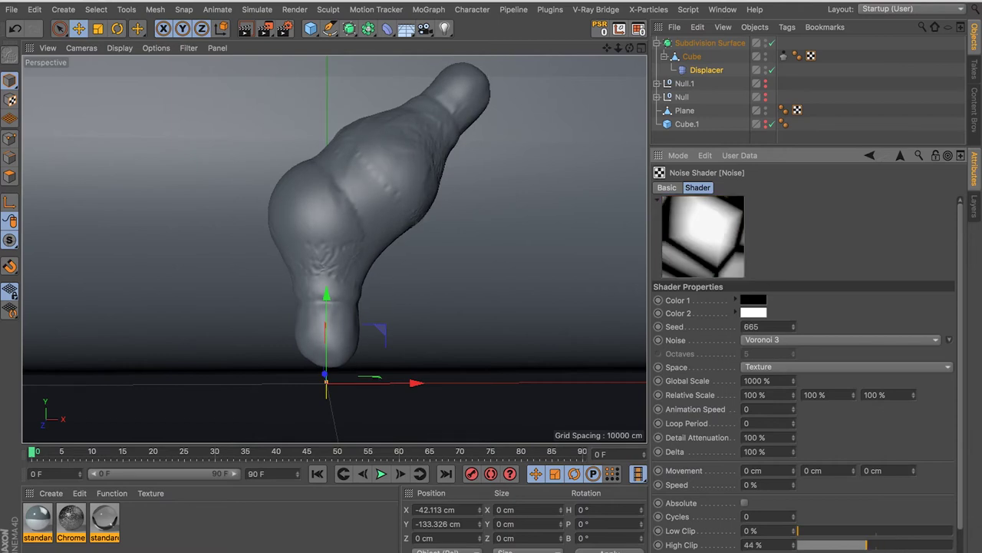
mouse_move(397, 217)
left_mouse_down("alt")
mouse_move(504, 213)
mouse_move(430, 225)
left_mouse_up("alt")
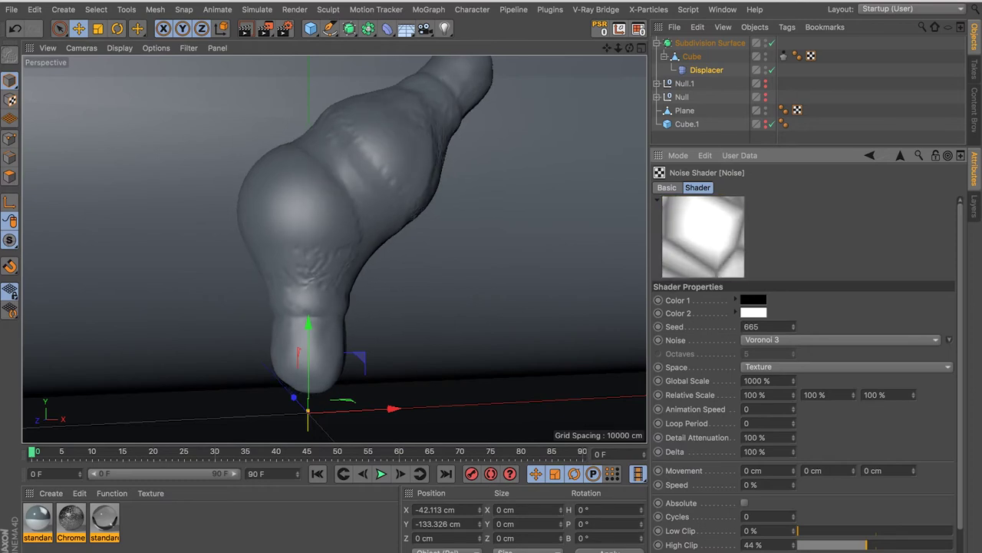
left_click_drag(879, 550, 877, 545)
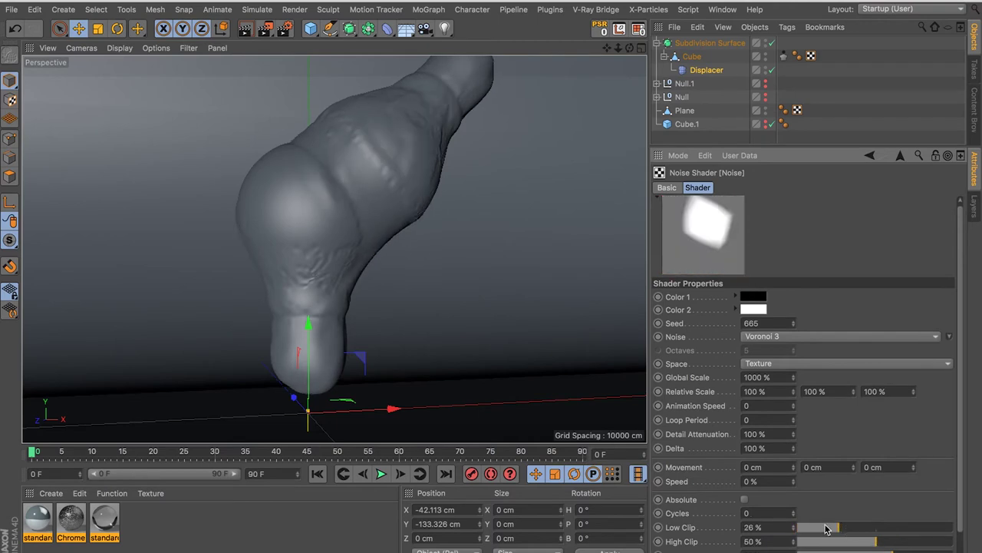
left_click_drag(825, 528, 824, 528)
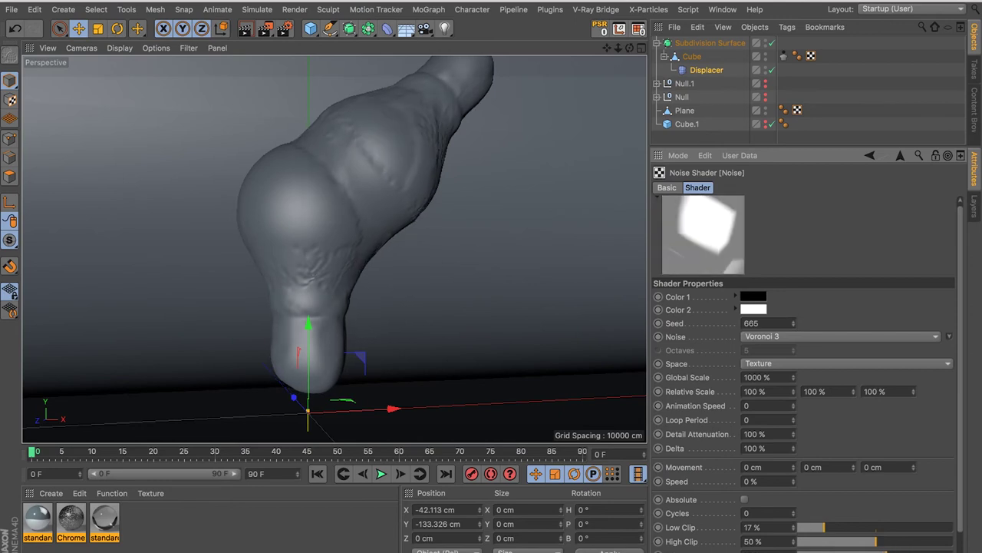
left_click_drag(887, 547, 901, 547)
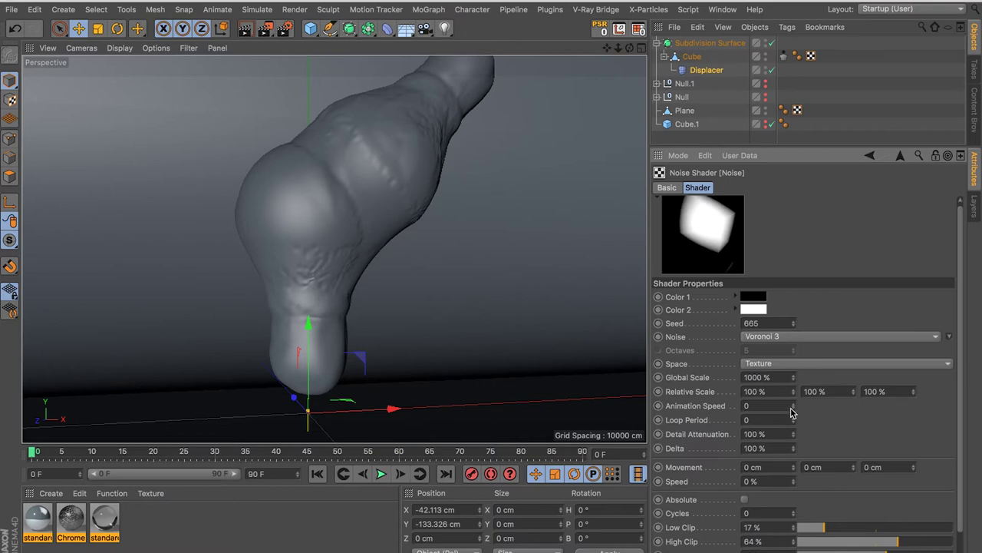
Set the Voronoi 3 noise's Global Scale to 400%
double_click(752, 377)
type("6")
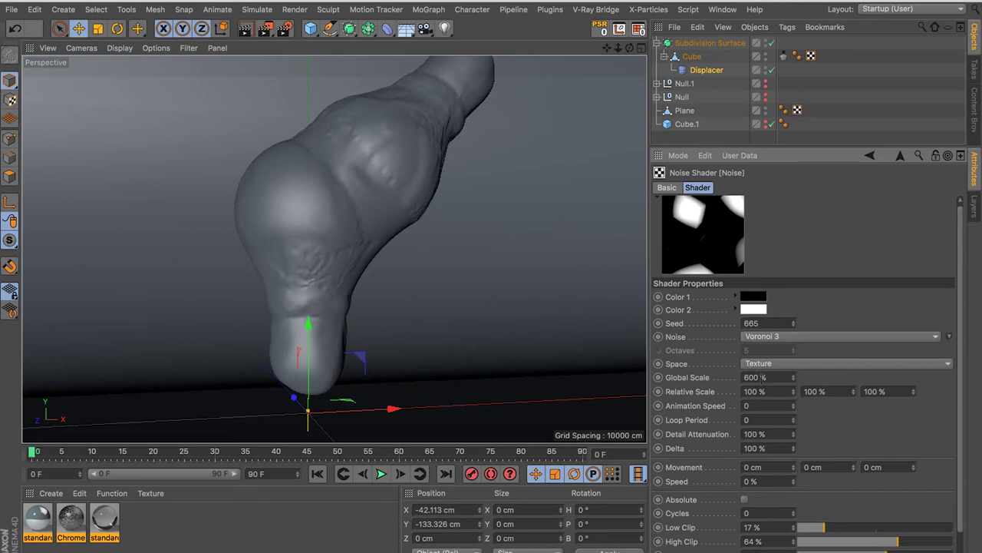
double_click(753, 377)
type("4")
key("Return")
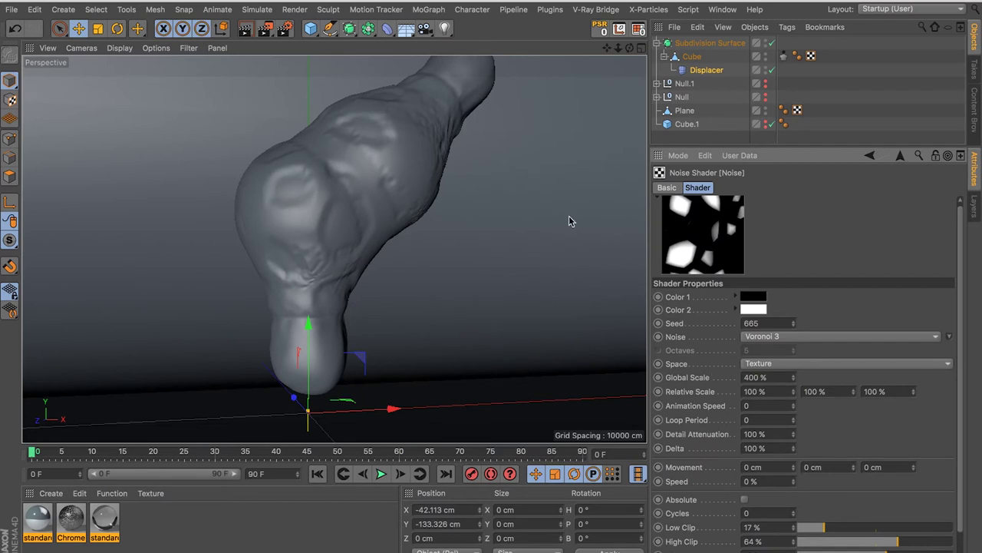
Step the Voronoi 3 seed from 665 to 668 and inspect the new bumps on the bulb
mouse_move(333, 194)
left_mouse_down("alt")
mouse_move(320, 256)
mouse_move(258, 222)
mouse_move(218, 238)
mouse_move(276, 253)
mouse_move(307, 230)
mouse_move(350, 270)
left_mouse_up("alt")
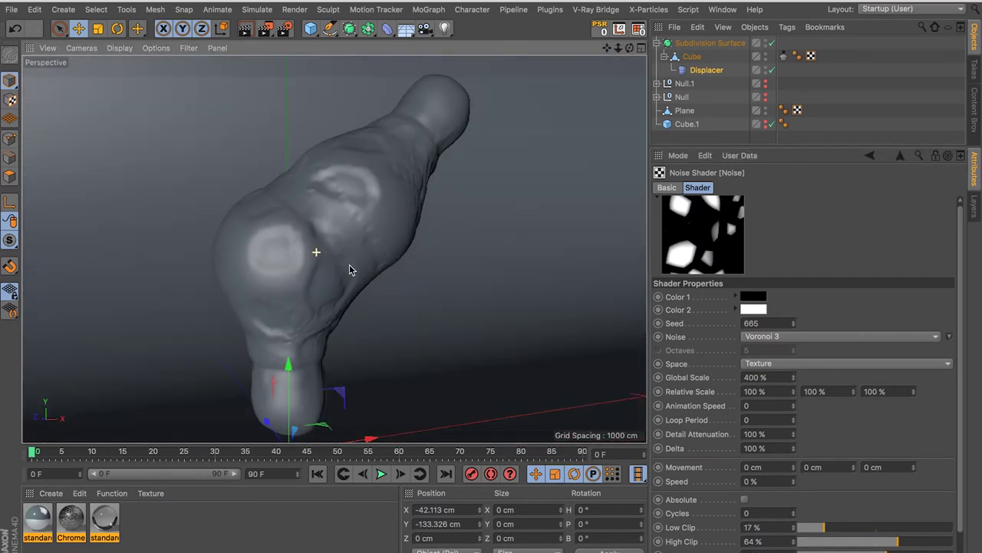
left_click_drag(446, 265, 319, 237, "alt")
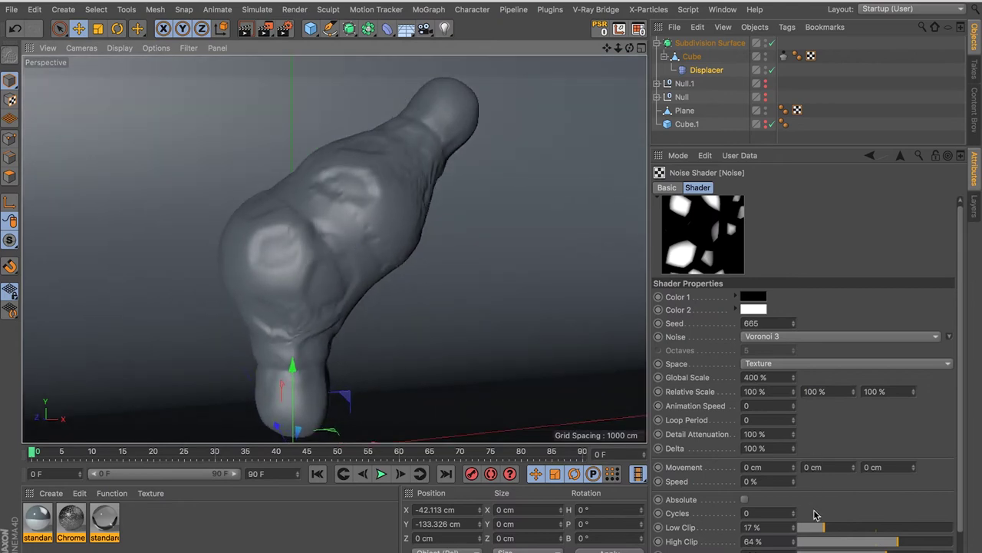
left_click(792, 321)
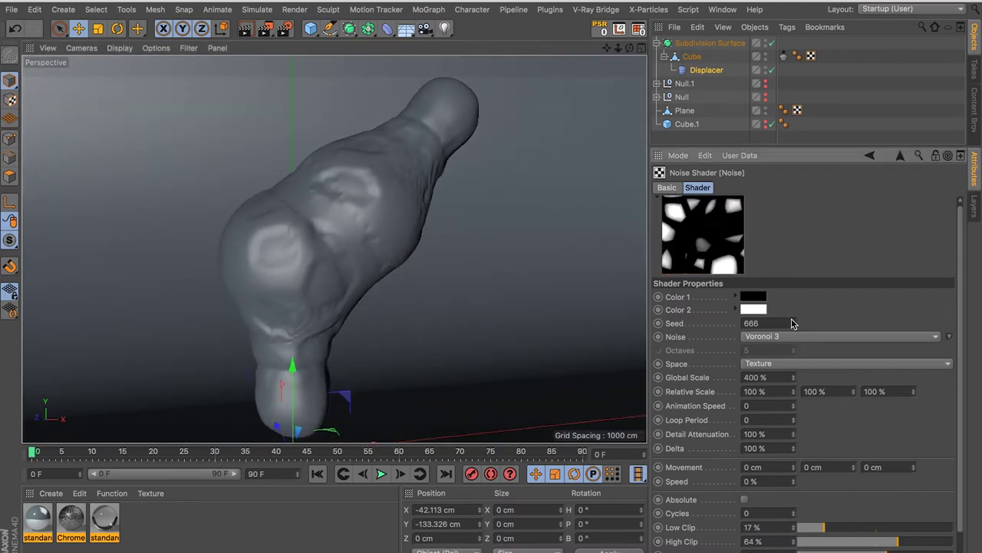
left_click(793, 321)
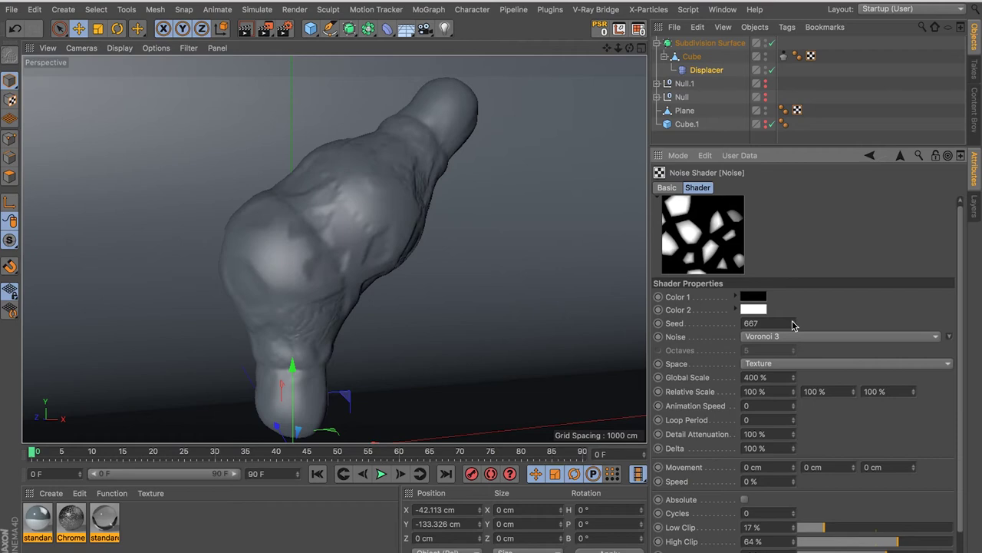
left_click(793, 321)
mouse_move(438, 230)
left_mouse_down("alt")
mouse_move(334, 205)
mouse_move(376, 238)
mouse_move(366, 279)
mouse_move(369, 263)
mouse_move(346, 282)
mouse_move(401, 279)
mouse_move(369, 273)
left_mouse_up("alt")
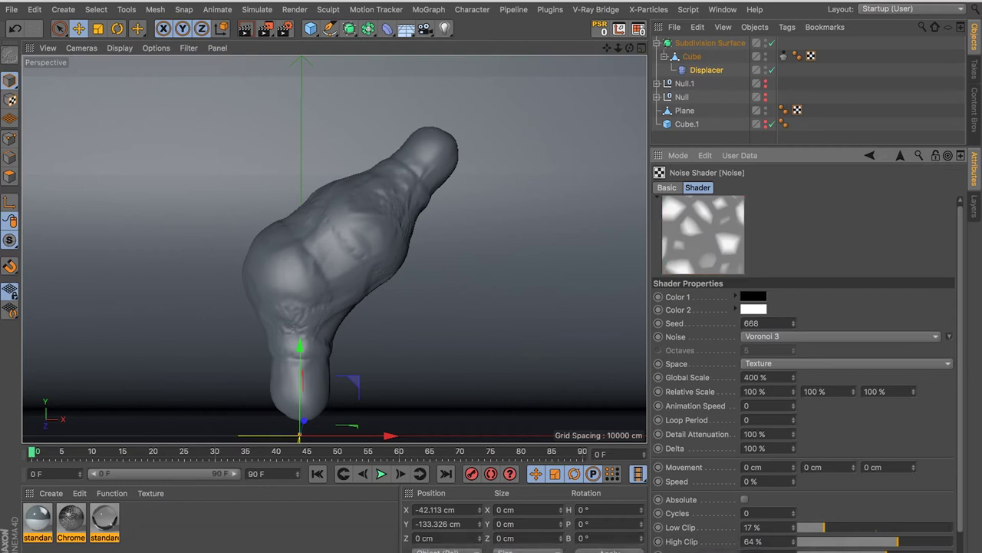
Add a fourth Noise layer on top of the Layer shader, blended with Darken
left_click(901, 157)
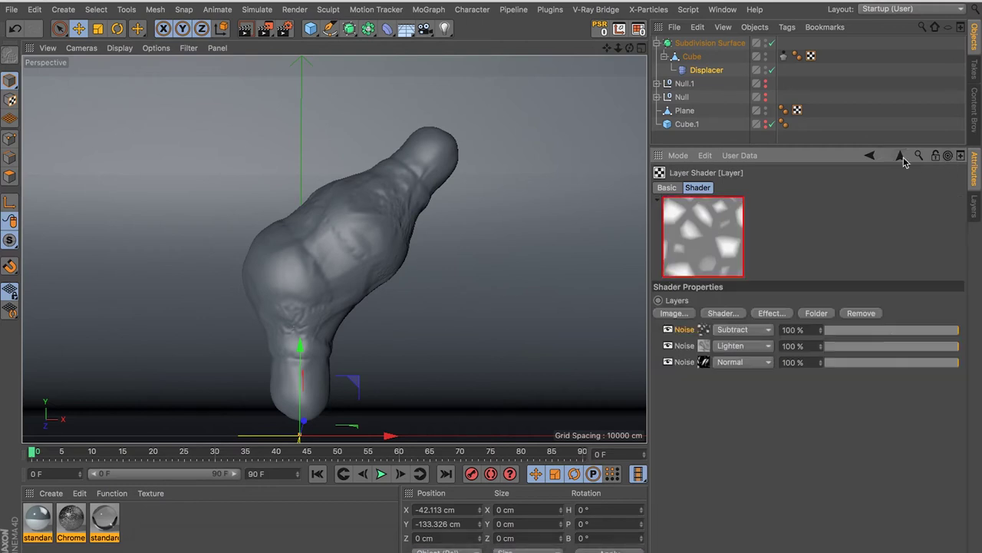
left_click(728, 313)
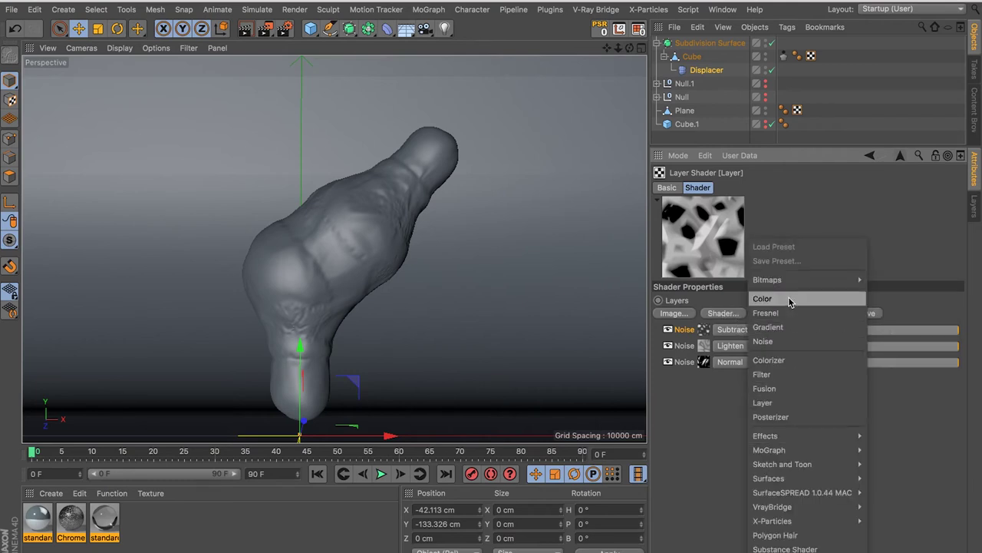
left_click(779, 340)
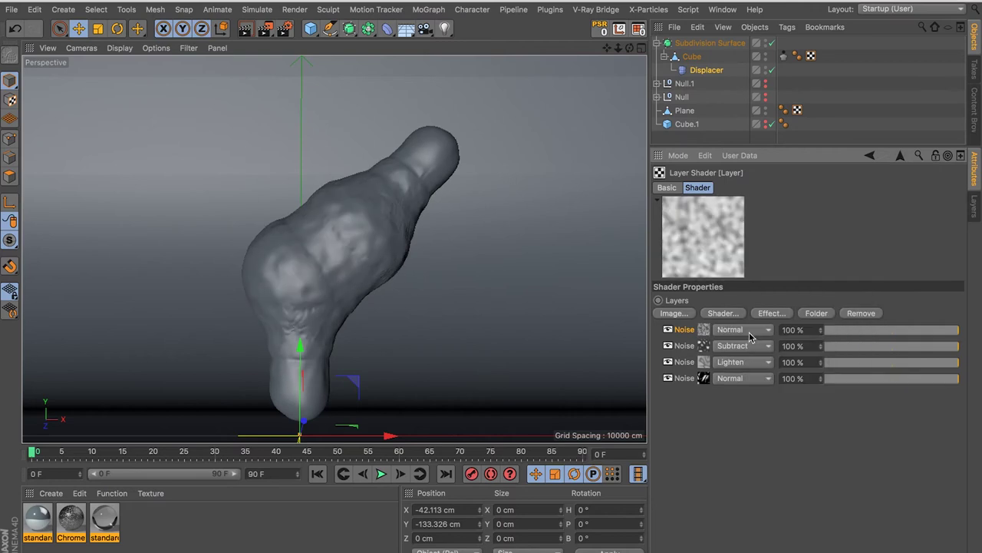
left_click(749, 337)
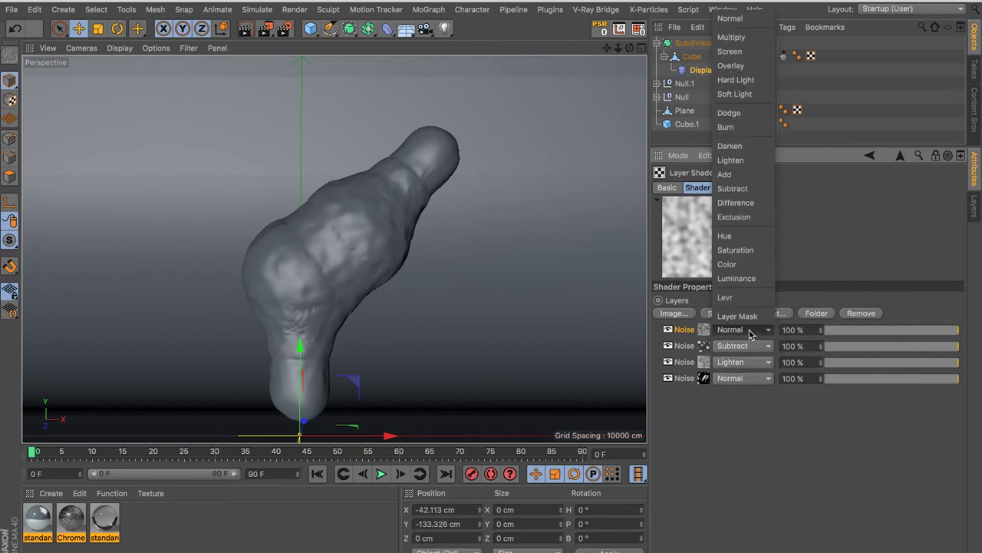
left_click(748, 154)
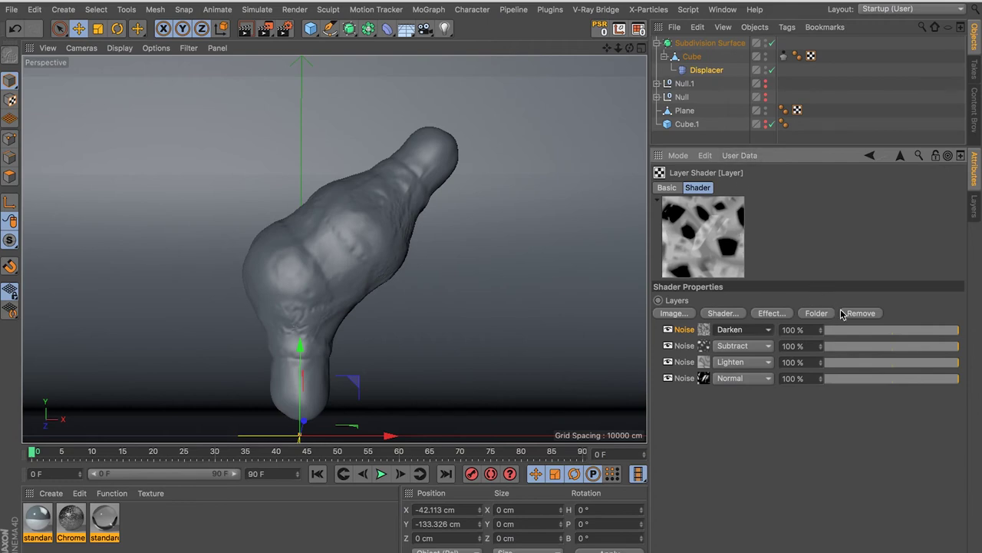
Adjust layer opacities, bringing the Lighten Noise layer down to 86%
left_click_drag(887, 345, 963, 349)
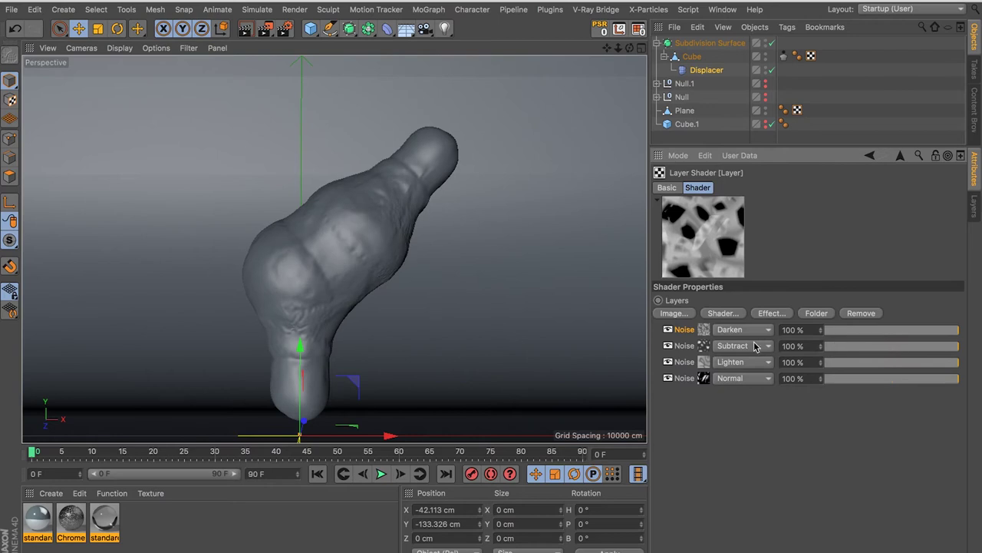
mouse_move(894, 362)
left_mouse_down()
mouse_move(864, 364)
mouse_move(943, 369)
left_mouse_up()
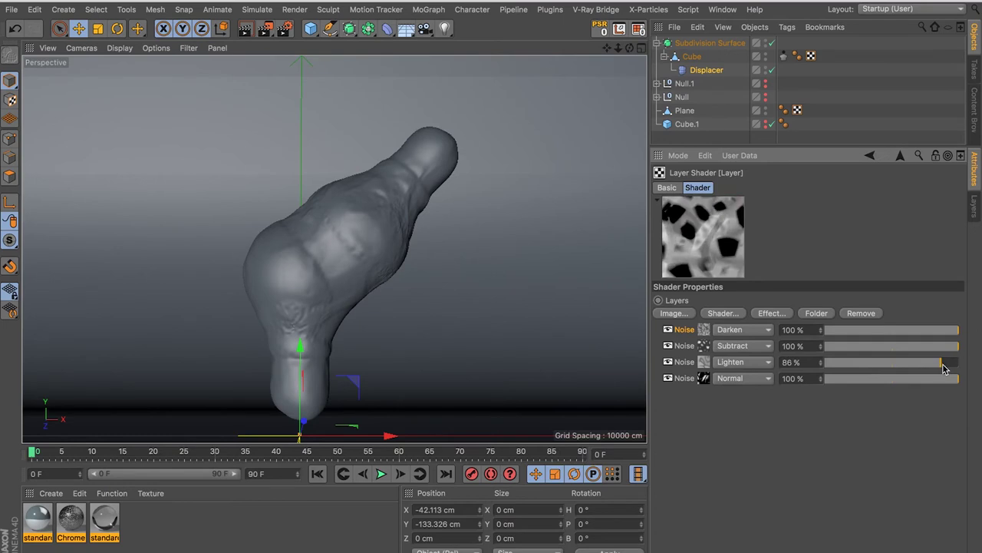
mouse_move(321, 220)
left_mouse_down("alt")
mouse_move(460, 237)
mouse_move(614, 289)
mouse_move(416, 243)
mouse_move(337, 213)
left_mouse_up("alt")
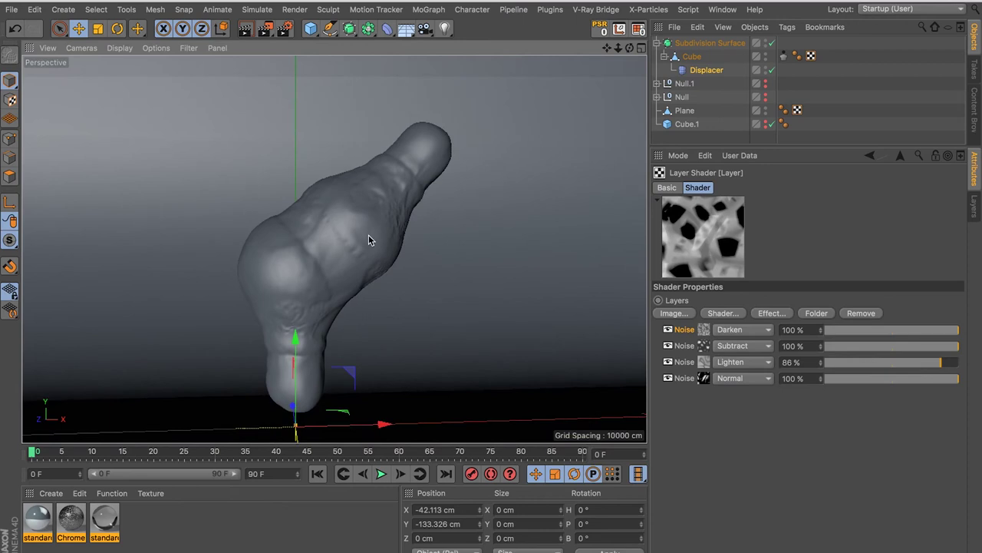
left_click(705, 329)
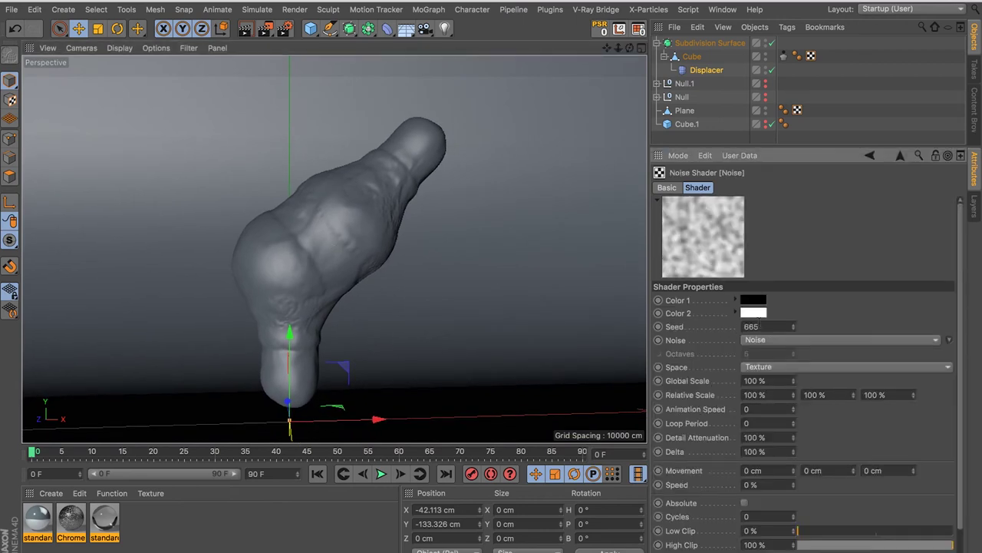
Make the Darken layer Blistered Turbulence with 500% Global Scale and 75% High Clip
left_click(949, 340)
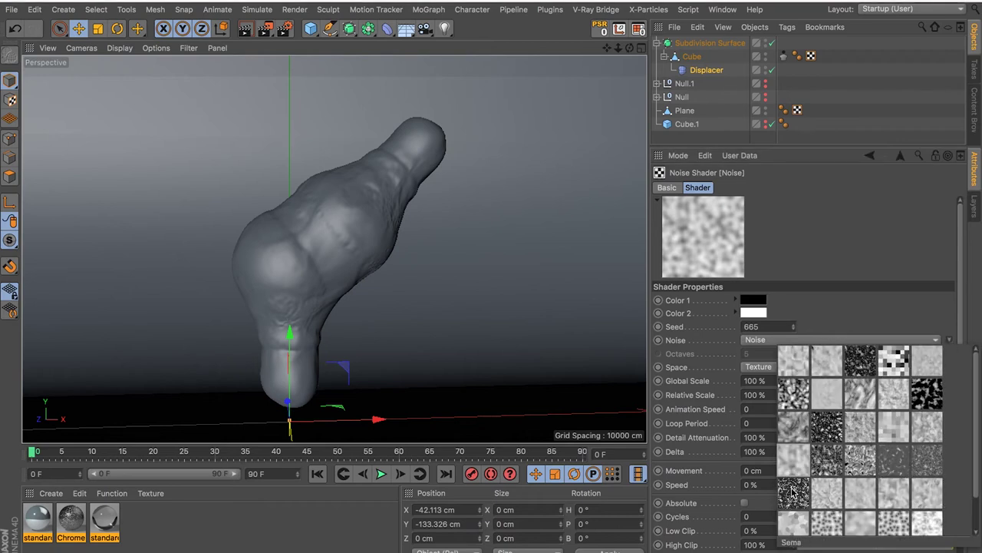
left_click(827, 361)
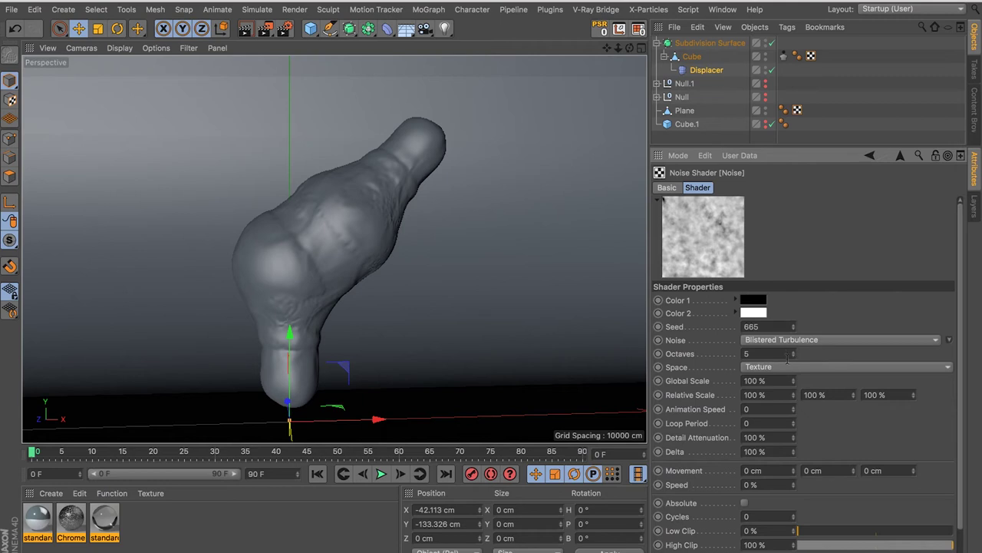
left_click_drag(778, 380, 649, 382)
type("800")
key("Return")
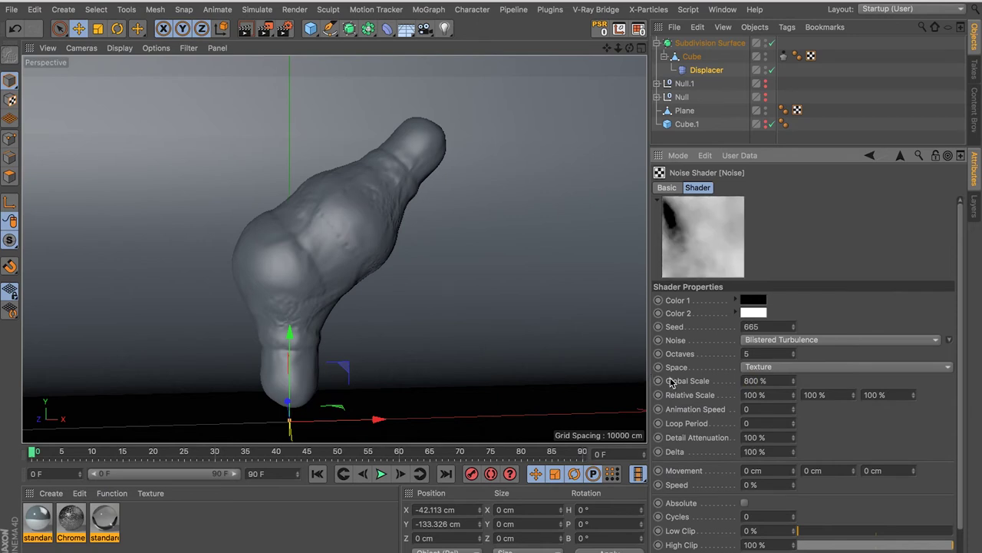
left_click(767, 381)
type("5")
type("0")
key("Return")
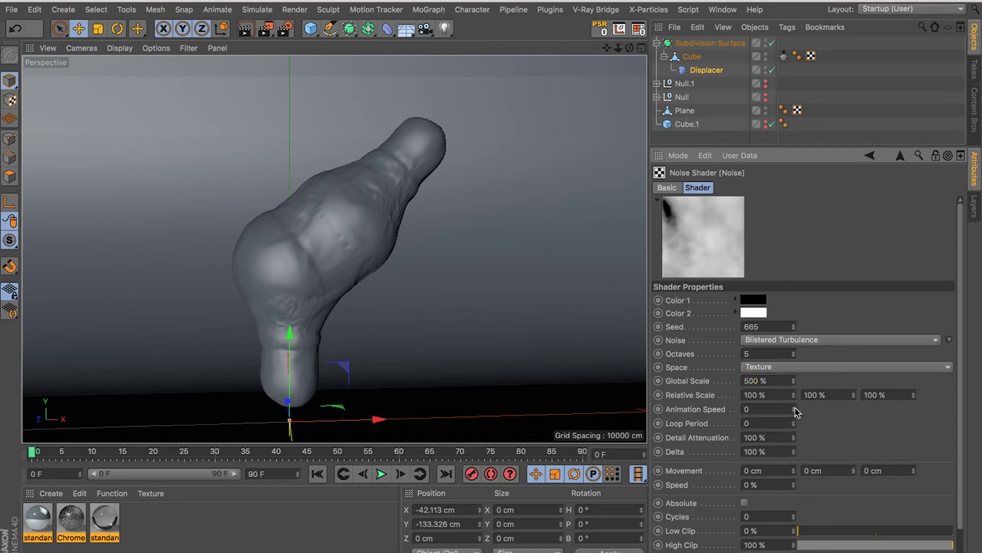
mouse_move(890, 546)
left_mouse_down()
mouse_move(928, 548)
mouse_move(916, 548)
left_mouse_up()
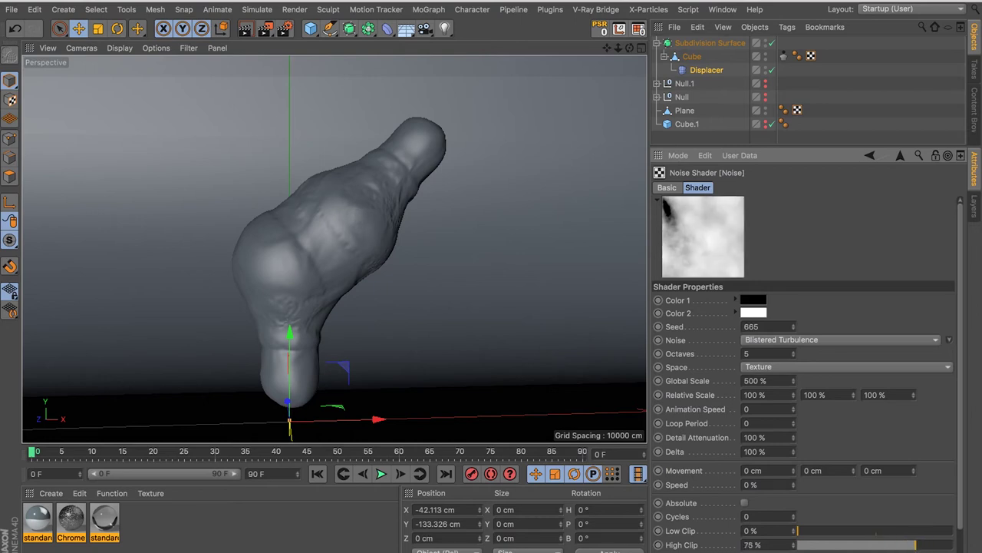
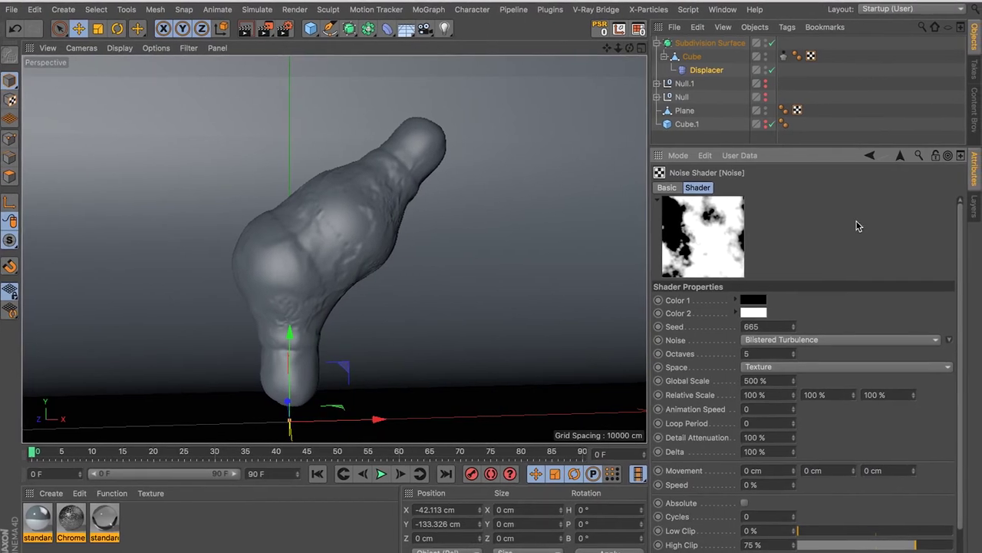
Set the noise layer's Low Clip to 7%, then orbit to check the patchier displacement on the blob
mouse_move(819, 533)
left_mouse_down()
mouse_move(840, 535)
mouse_move(809, 538)
left_mouse_up()
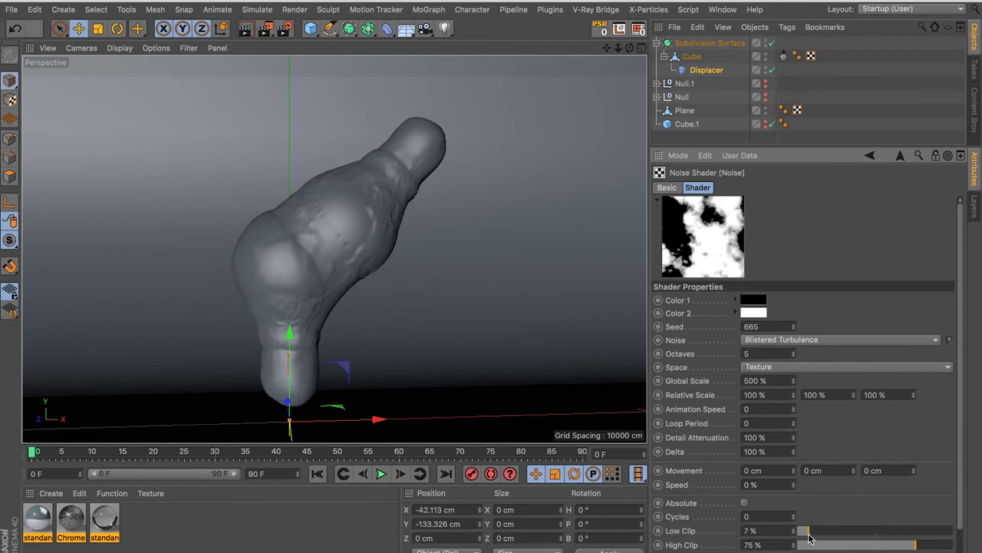
mouse_move(457, 382)
left_mouse_down("alt")
mouse_move(324, 268)
mouse_move(417, 210)
mouse_move(382, 253)
mouse_move(250, 266)
mouse_move(212, 287)
mouse_move(363, 258)
mouse_move(358, 244)
mouse_move(340, 245)
mouse_move(362, 228)
mouse_move(350, 247)
left_mouse_up("alt")
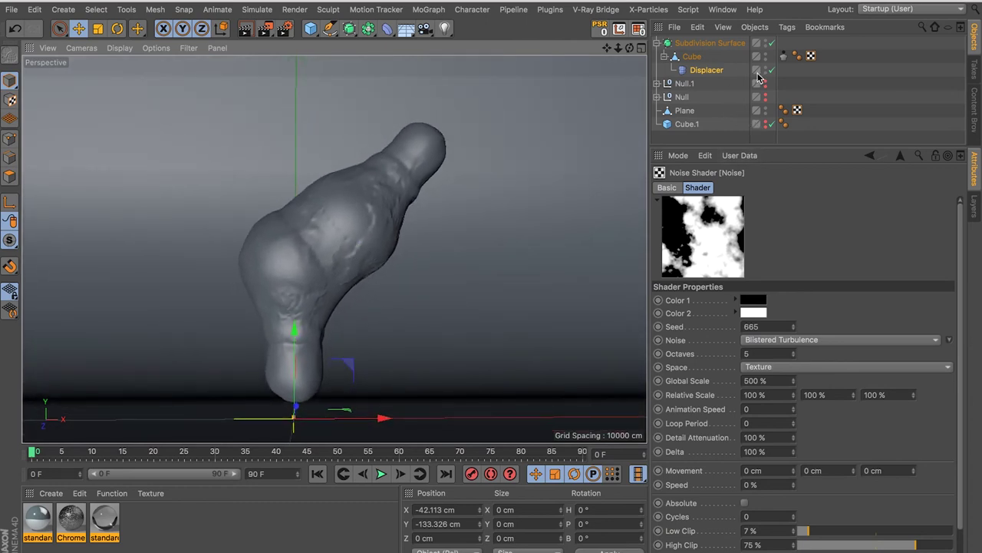
Set the Darken layer to 100% in the Layer shader and open the first Noise layer
left_click(903, 156)
left_click(933, 332)
left_click_drag(932, 331, 966, 334)
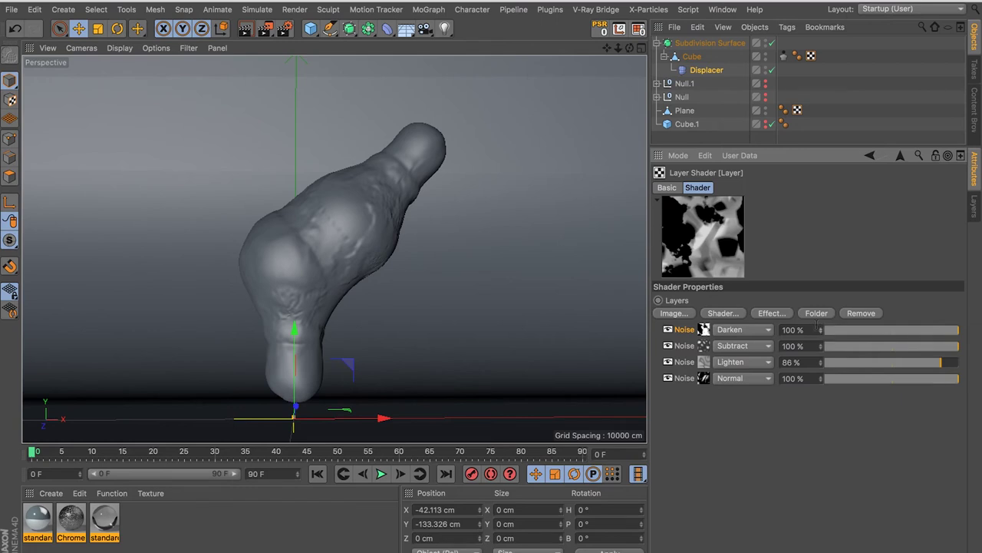
mouse_move(362, 232)
left_mouse_down("alt")
mouse_move(637, 311)
mouse_move(460, 276)
mouse_move(355, 224)
left_mouse_up("alt")
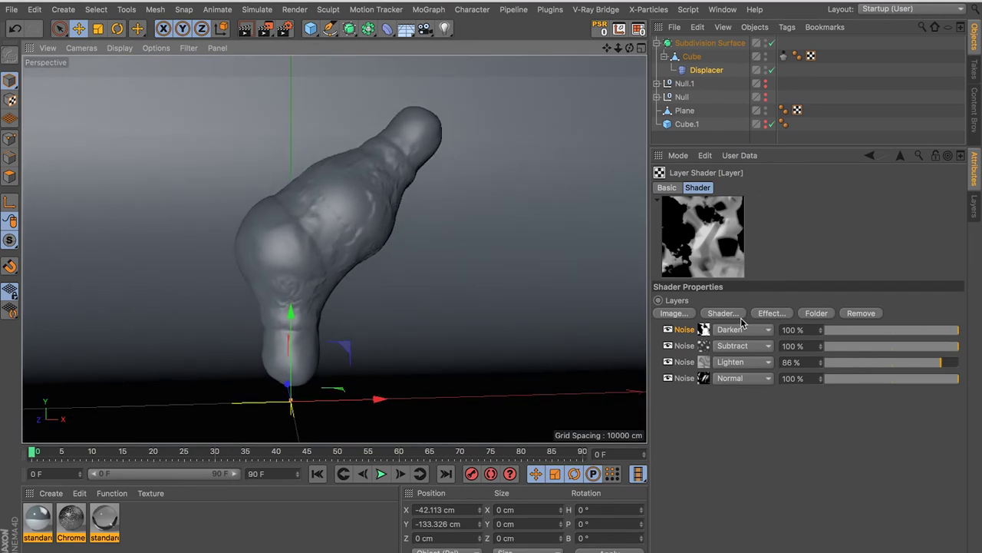
left_click(705, 330)
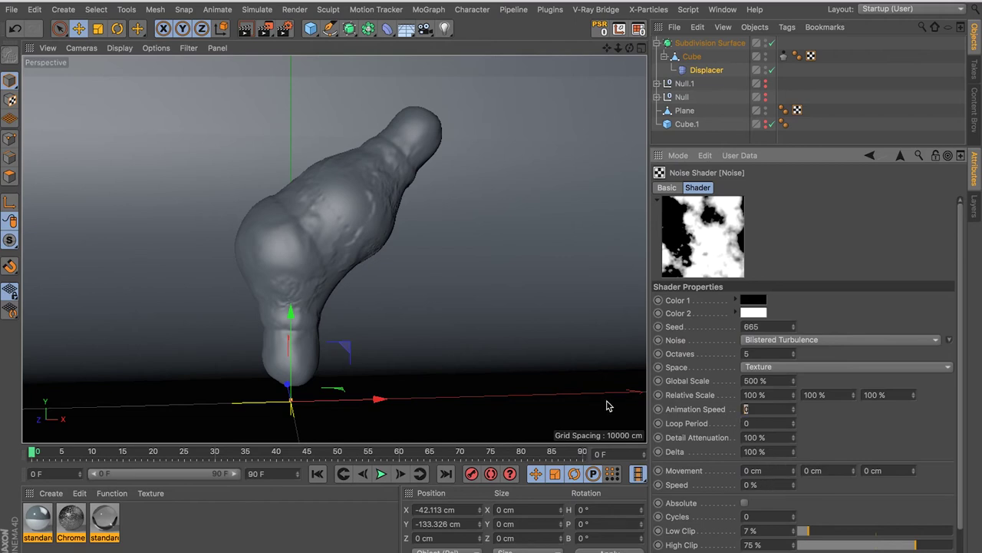
Start playback and set the Voronoi 3 noise layer's Animation Speed to 0.2
left_click(381, 474)
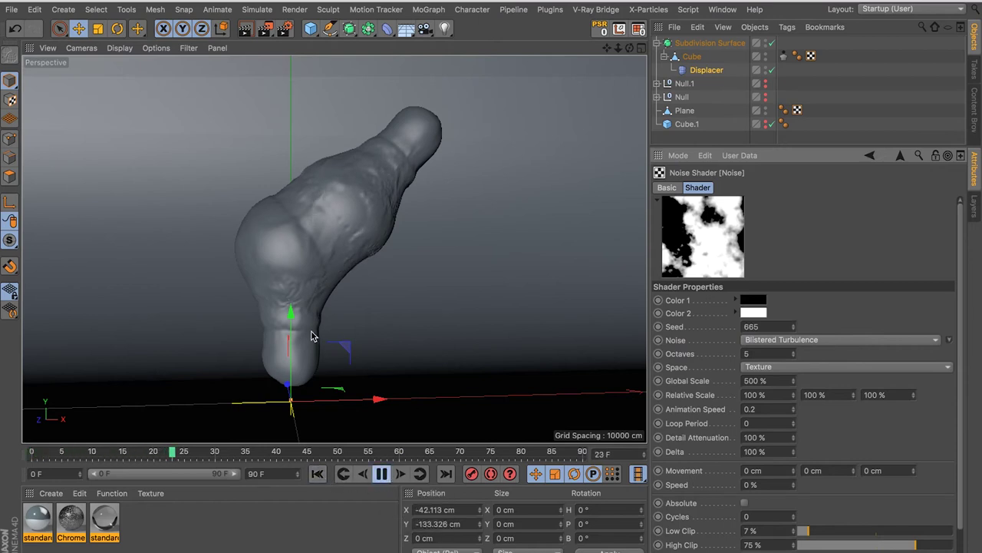
left_click(900, 155)
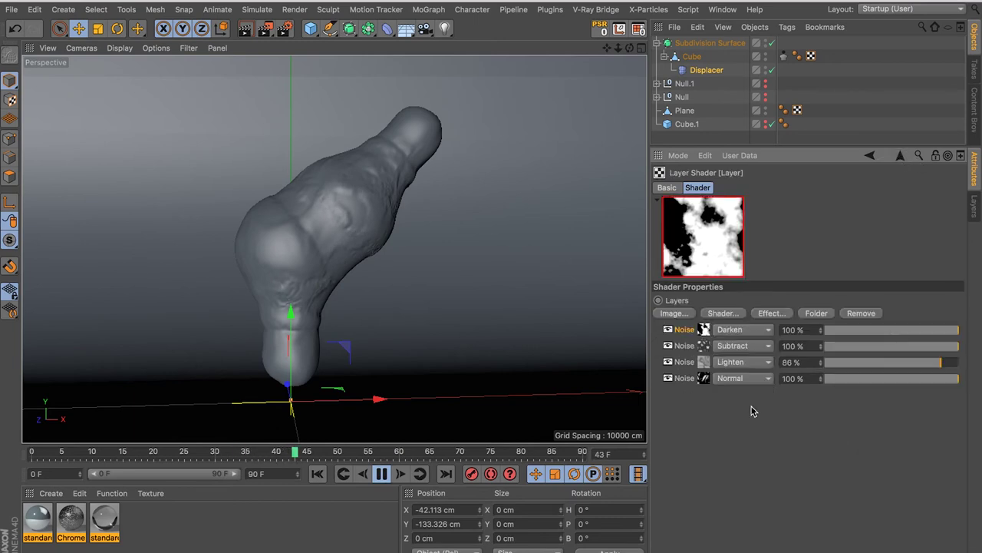
left_click(704, 346)
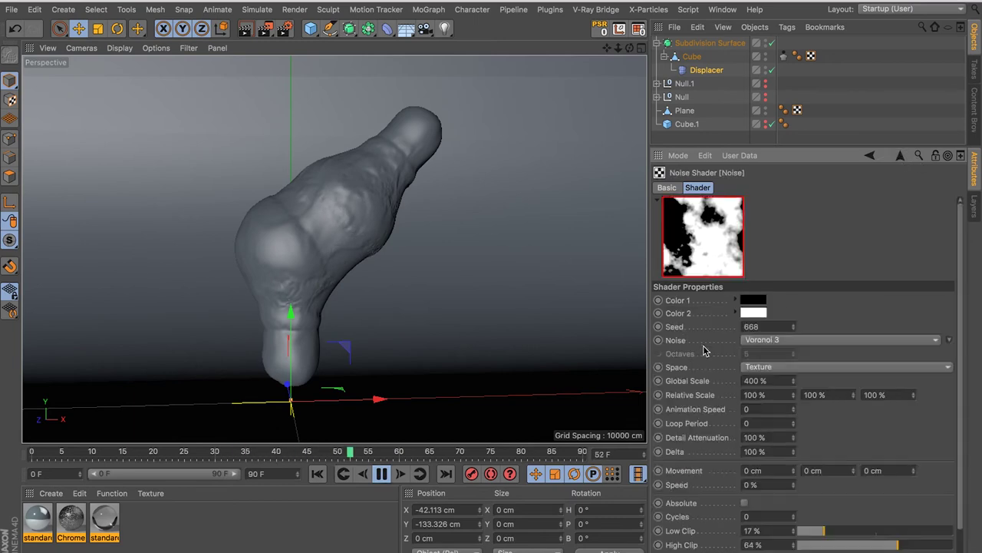
left_click(752, 409)
type("0.2")
key("Return")
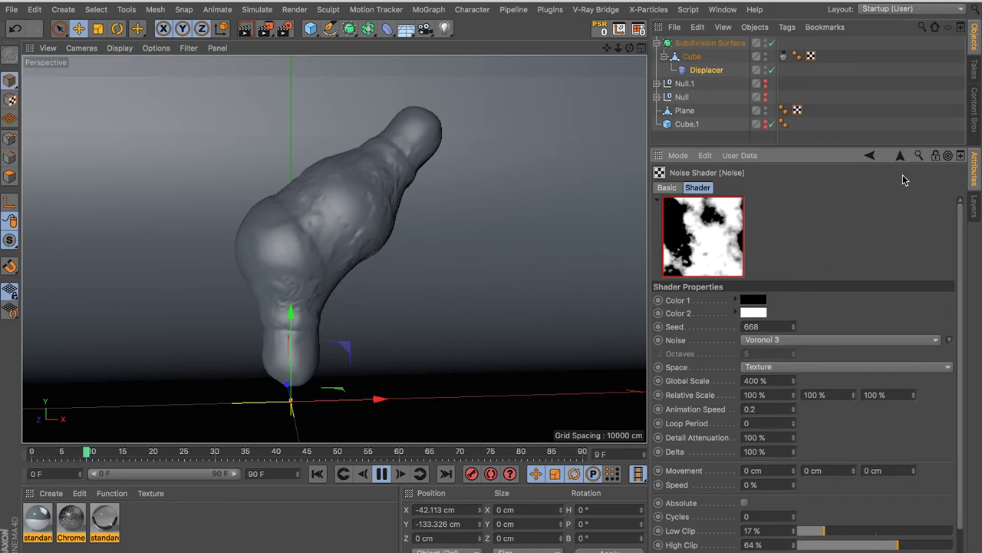
Set the Ober noise layer's Animation Speed to 0.2, stop playback and return to the Displacer shading
left_click(902, 158)
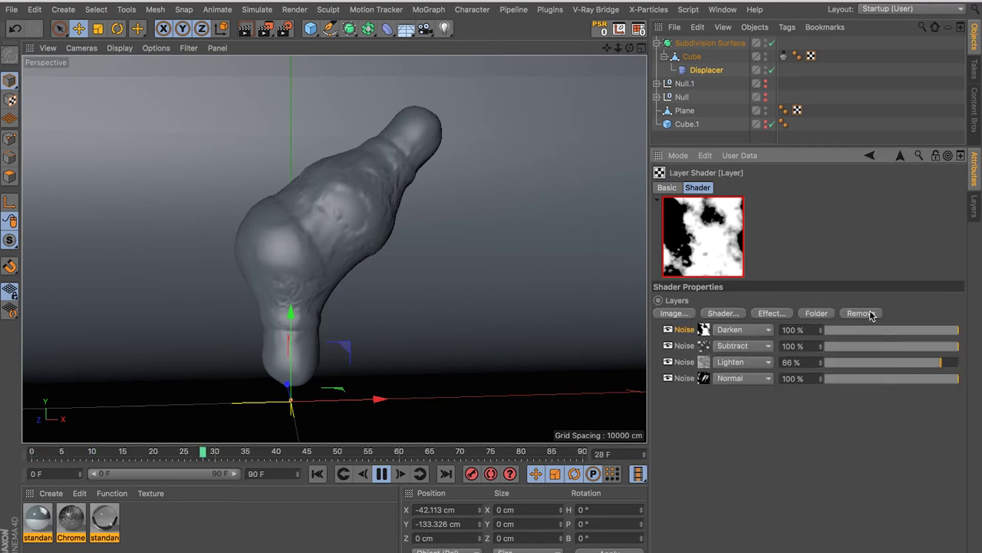
left_click(705, 367)
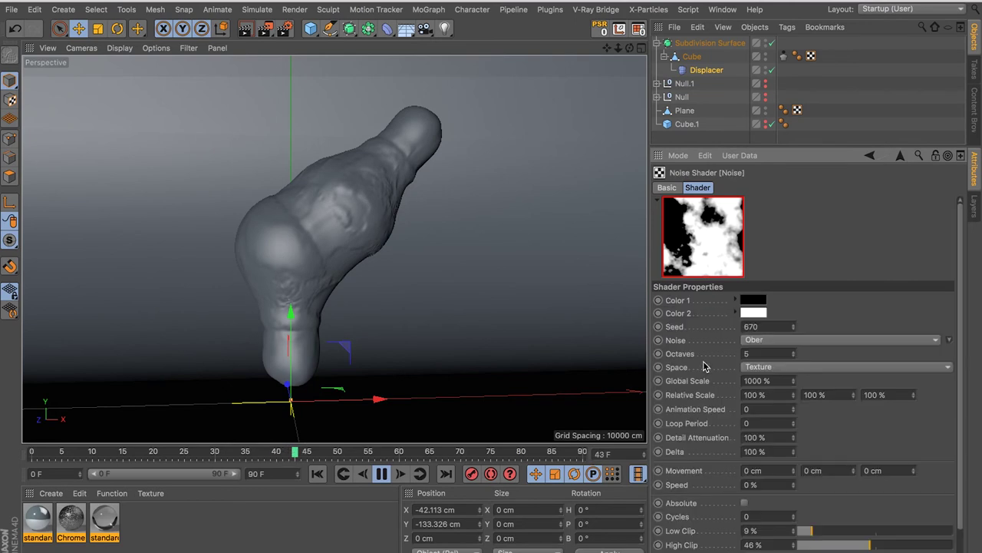
double_click(756, 409)
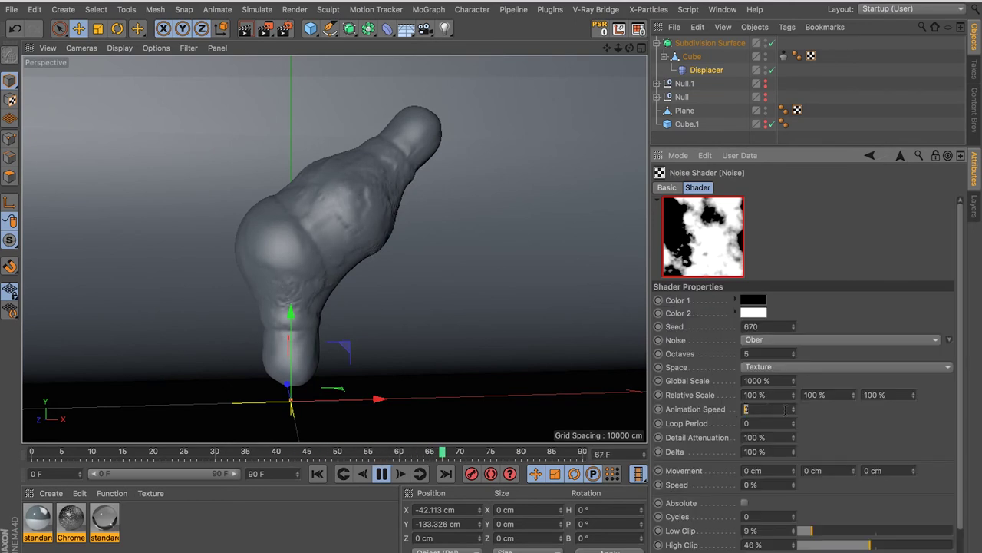
type("0.2")
key("Return")
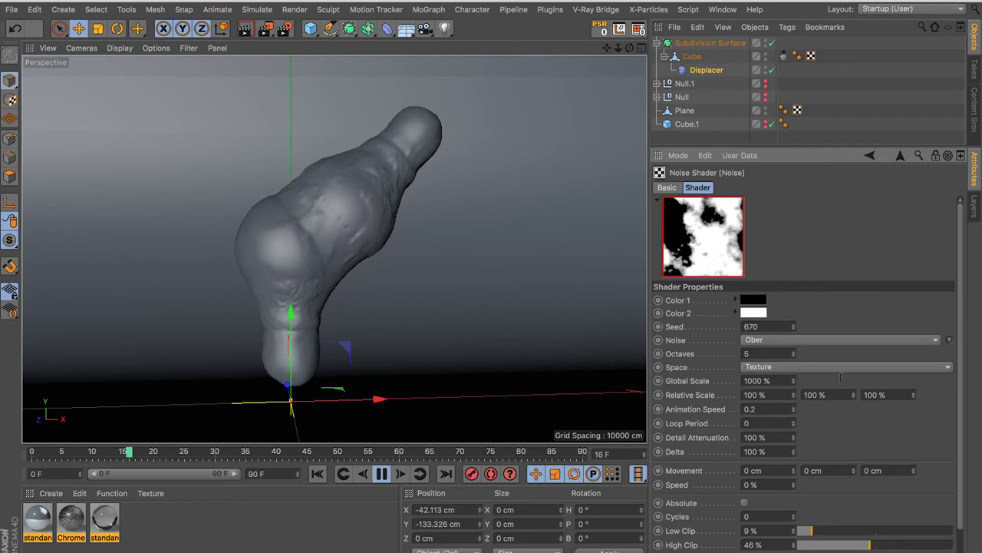
left_click(900, 156)
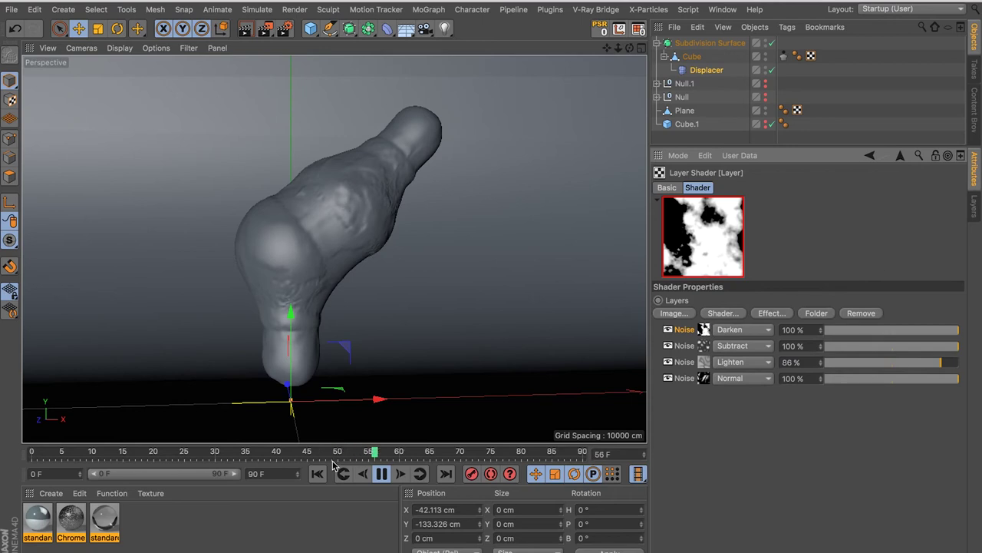
left_click(383, 474)
left_click(901, 156)
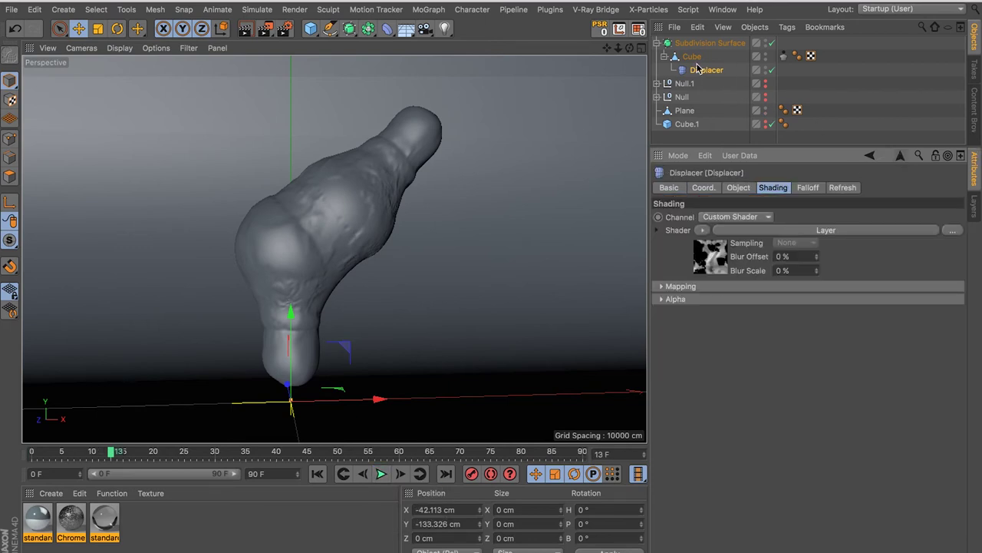
Orbit around the blob and select its Cube mesh in the Object Manager
mouse_move(349, 208)
left_mouse_down("alt")
mouse_move(503, 242)
mouse_move(366, 214)
left_mouse_up("alt")
left_click_drag(356, 215, 350, 219, "alt")
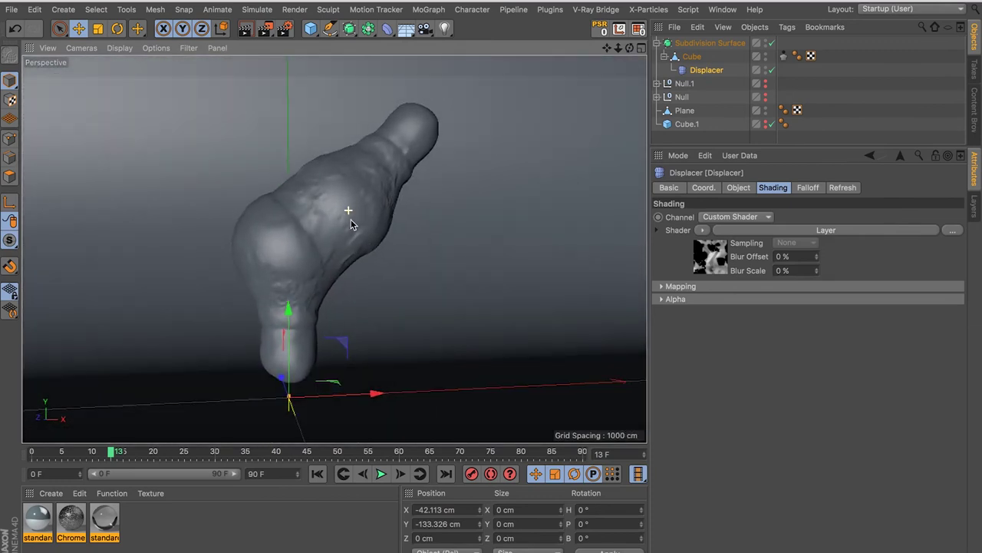
right_click(690, 63)
mouse_move(734, 32)
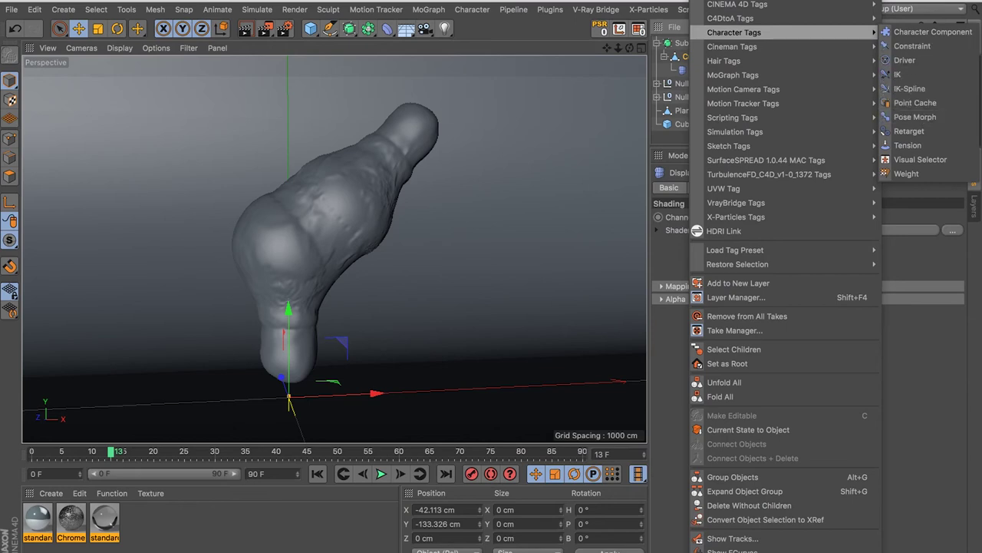
left_click(389, 178)
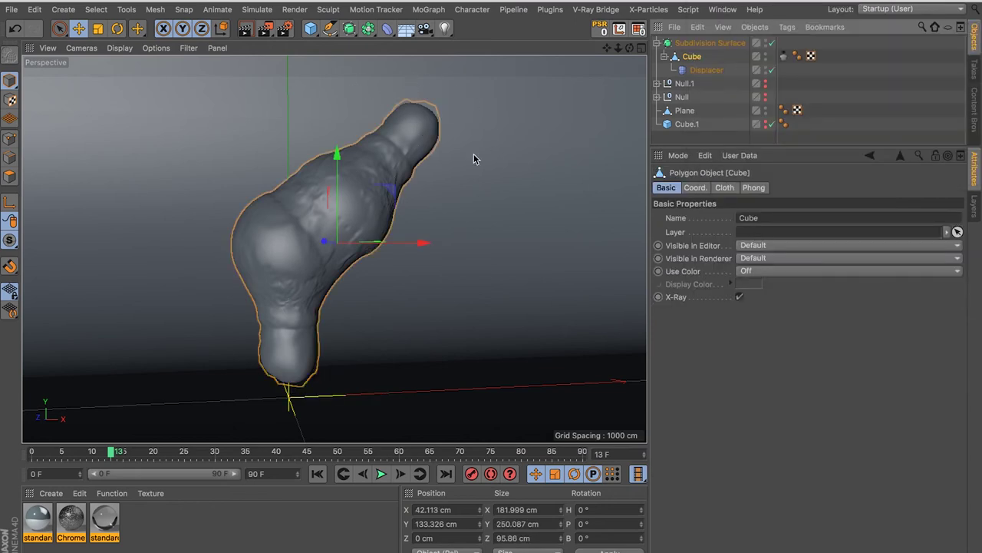
Switch to Untitled 2.c4d and toggle the Cube, width and Subdivision Surface visibility to show the draped mesh
left_click(724, 11)
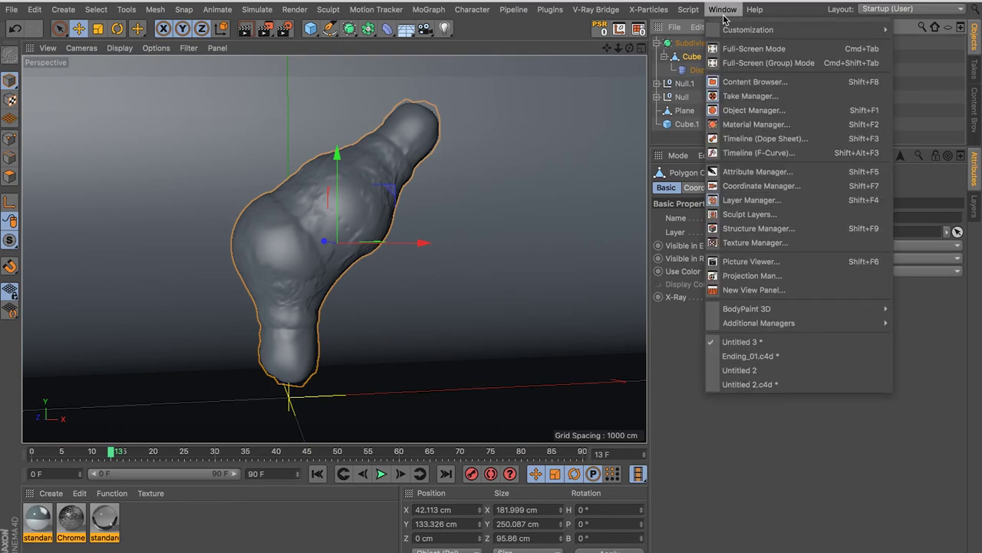
left_click(776, 384)
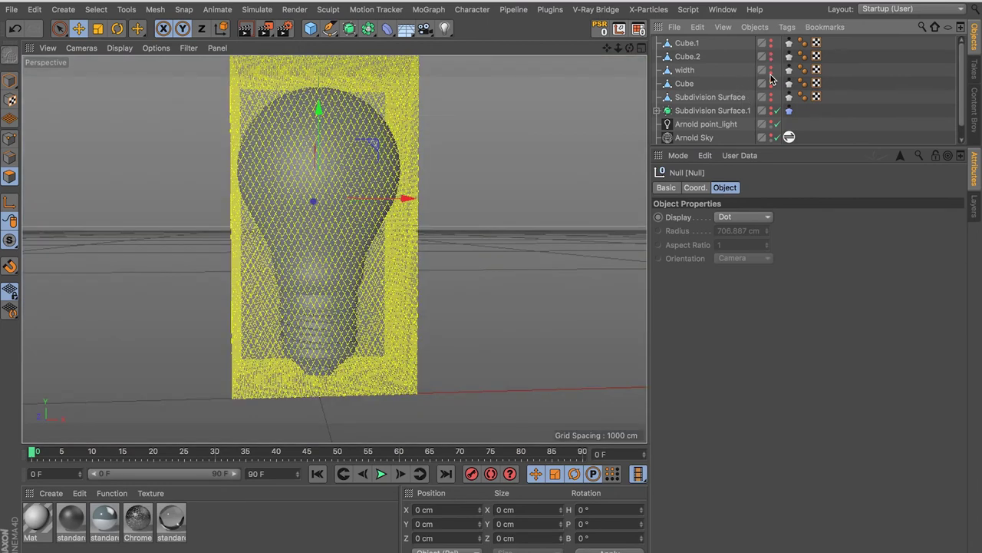
left_click(771, 81)
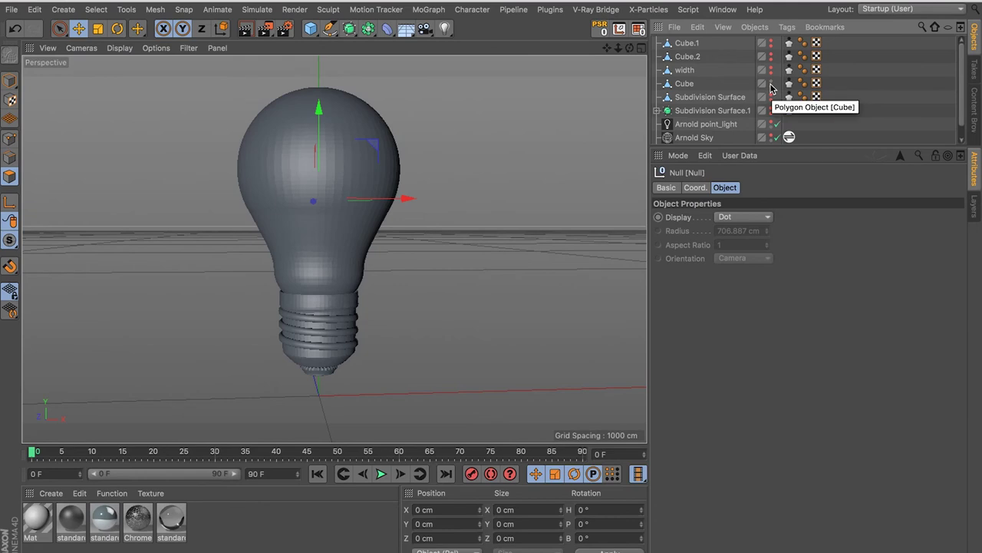
left_click(771, 95)
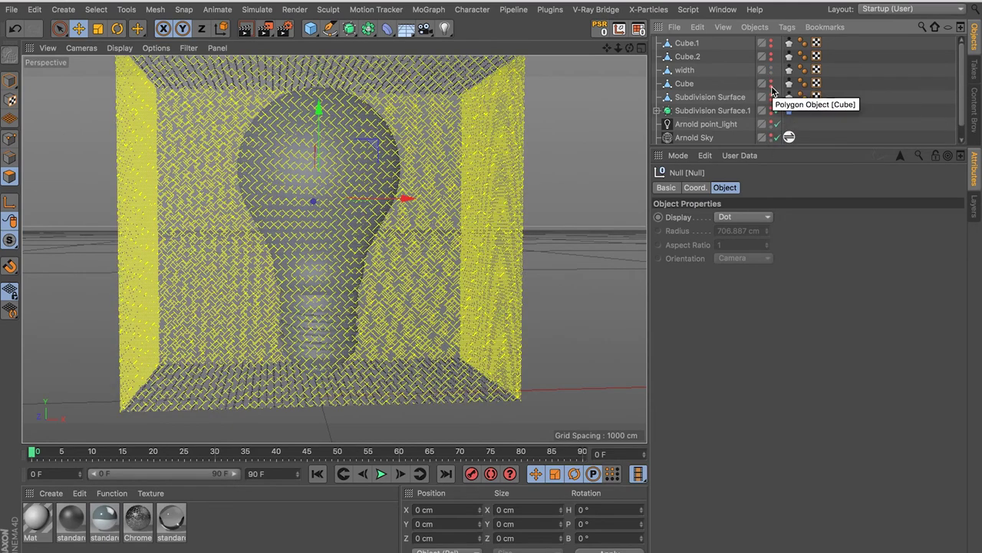
left_click(771, 110)
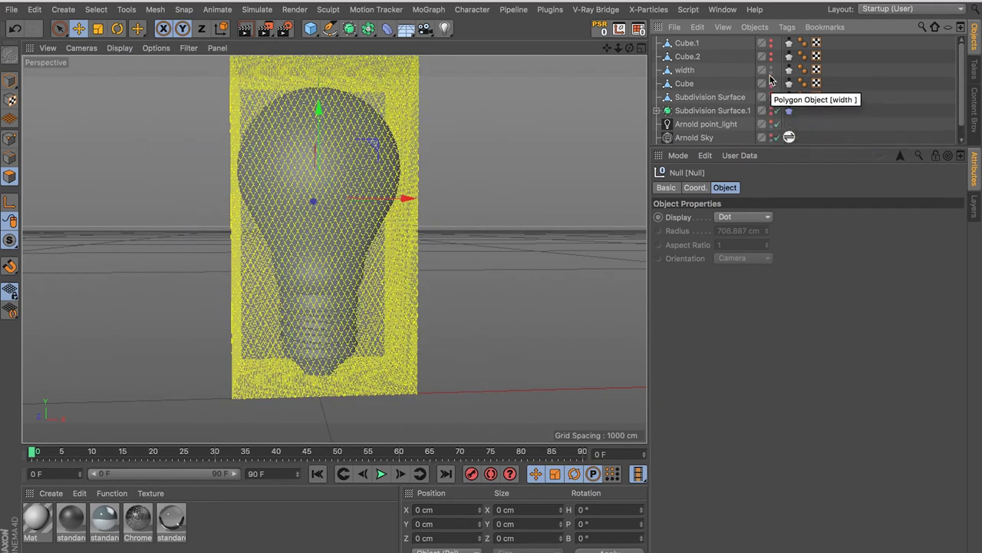
left_click(771, 110)
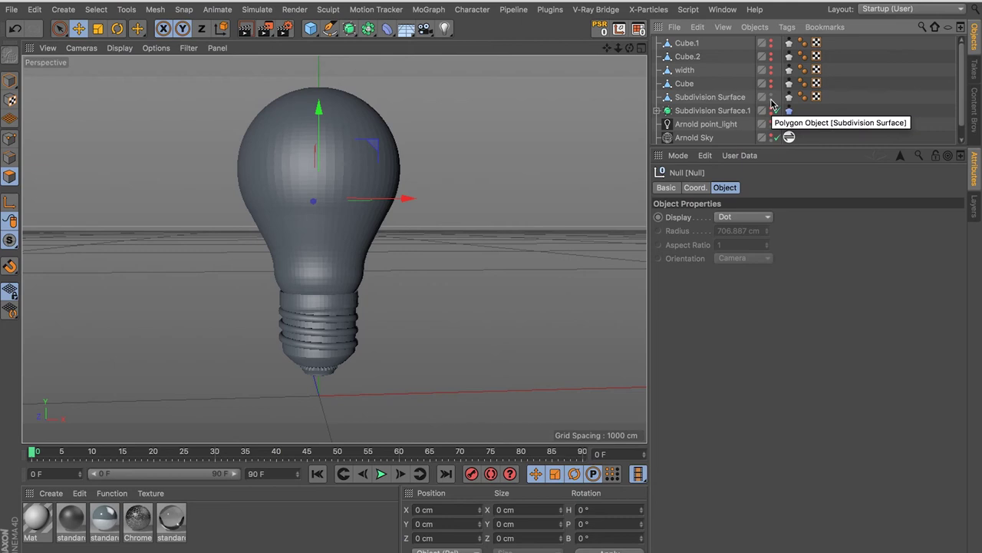
left_click(772, 100)
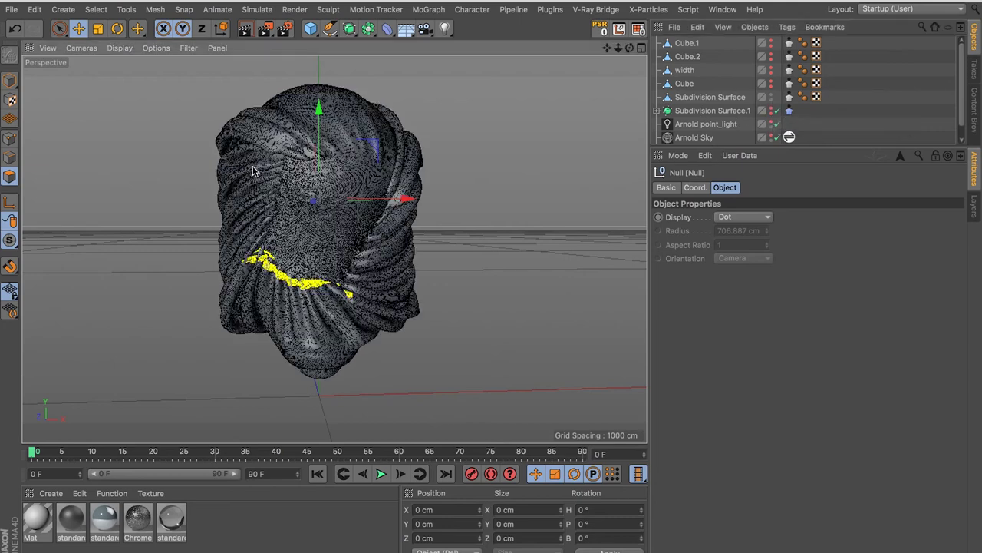
Orbit around the draped Subdivision Surface mesh and hair model to inspect them from several angles
left_click_drag(310, 185, 347, 208, "alt")
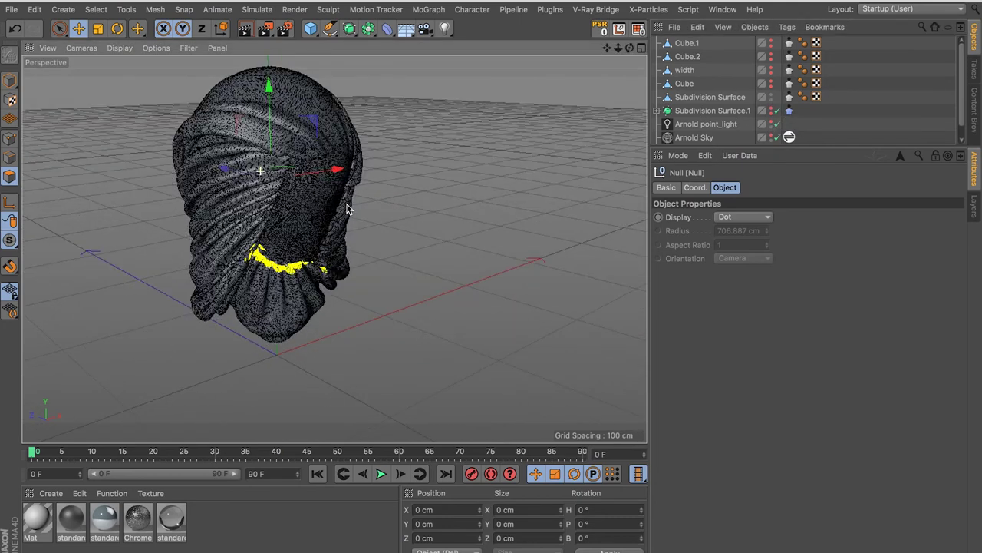
mouse_move(253, 195)
left_mouse_down("alt")
mouse_move(187, 184)
mouse_move(11, 184)
mouse_move(140, 219)
mouse_move(205, 218)
mouse_move(301, 171)
mouse_move(298, 188)
left_mouse_up("alt")
left_click(733, 98)
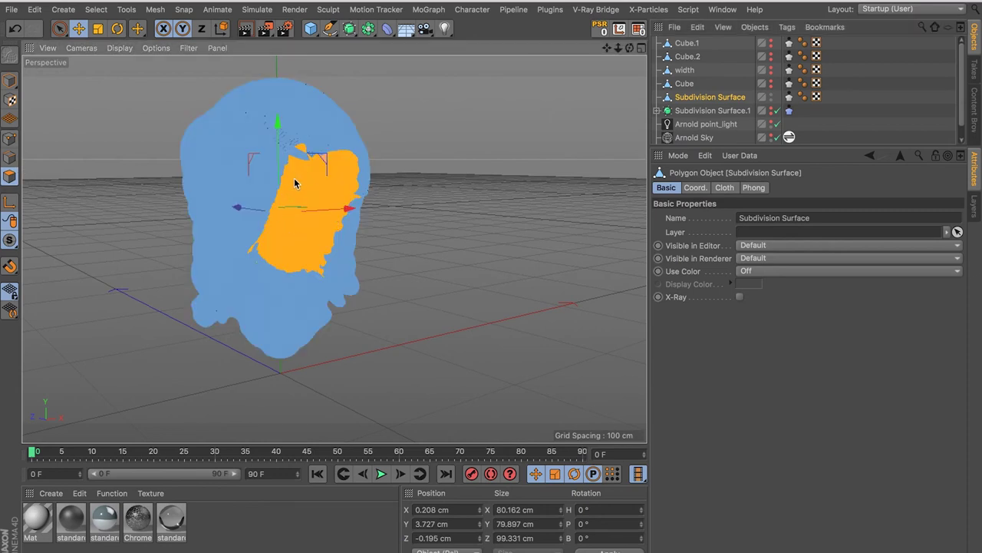
left_click_drag(327, 201, 438, 188, "alt")
mouse_move(316, 184)
left_mouse_down("alt")
mouse_move(225, 181)
mouse_move(434, 197)
left_mouse_up("alt")
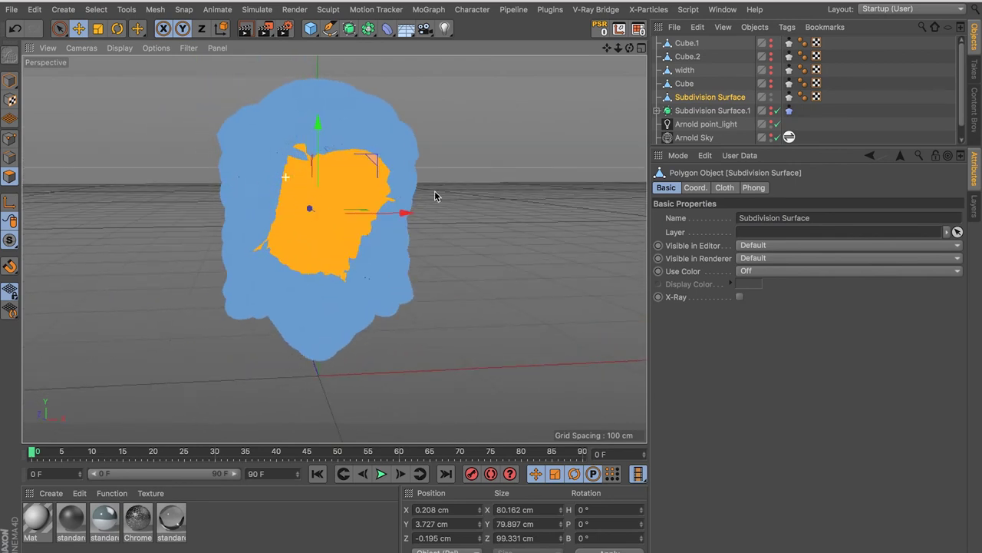
left_click(805, 129)
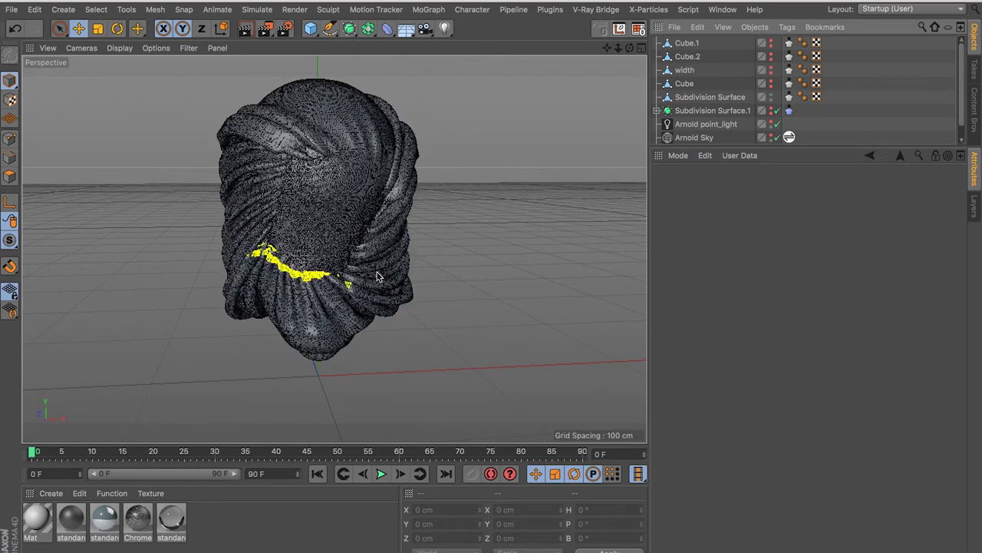
mouse_move(298, 205)
left_mouse_down("alt")
mouse_move(507, 215)
mouse_move(558, 242)
mouse_move(471, 206)
mouse_move(324, 200)
mouse_move(254, 213)
left_mouse_up("alt")
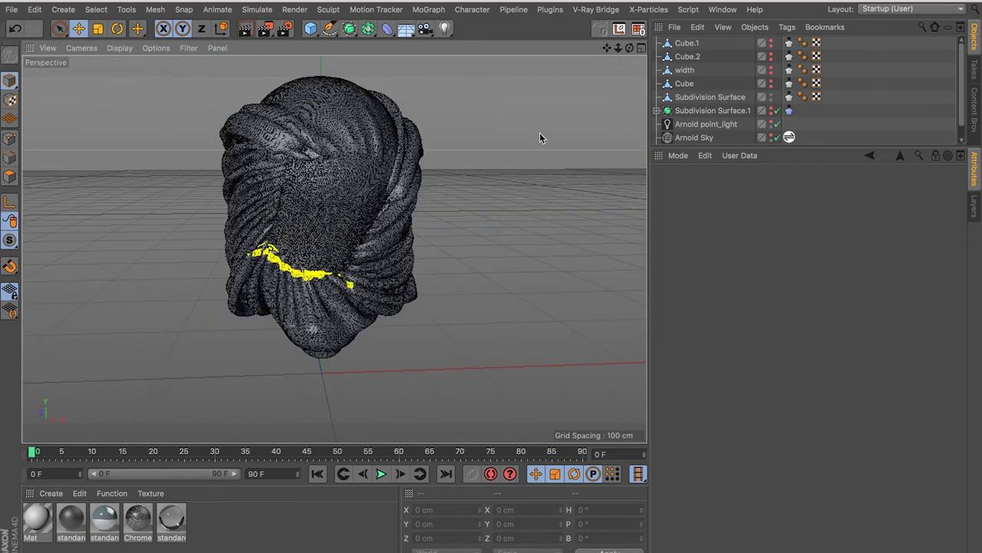
left_click(725, 9)
left_click(739, 341)
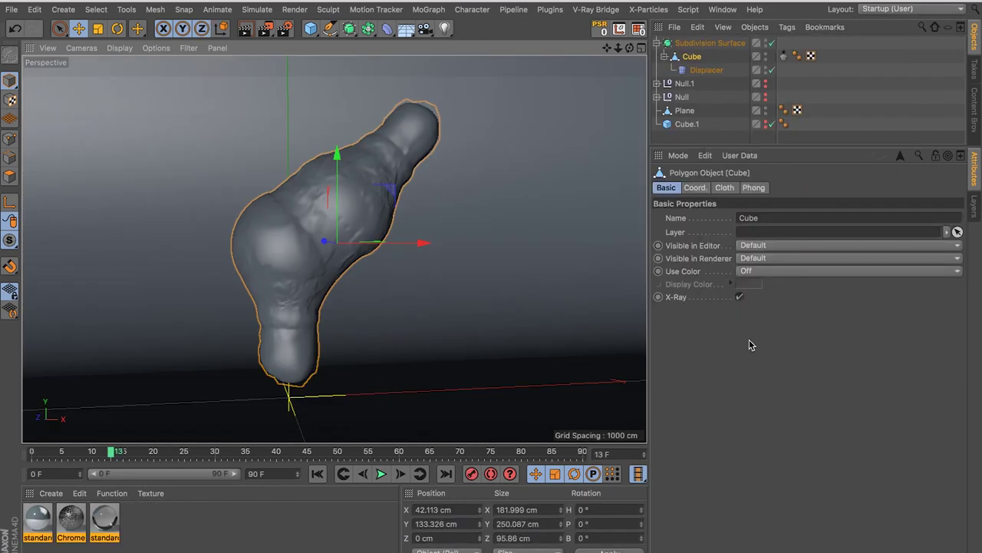
mouse_move(313, 207)
left_mouse_down("alt")
mouse_move(437, 210)
mouse_move(285, 210)
left_mouse_up("alt")
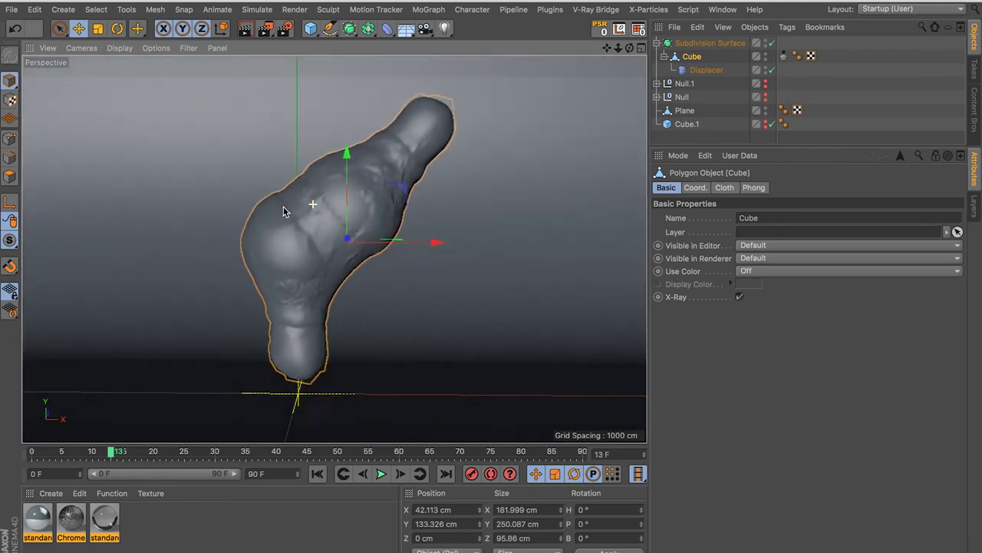
left_click(718, 11)
left_click(787, 372)
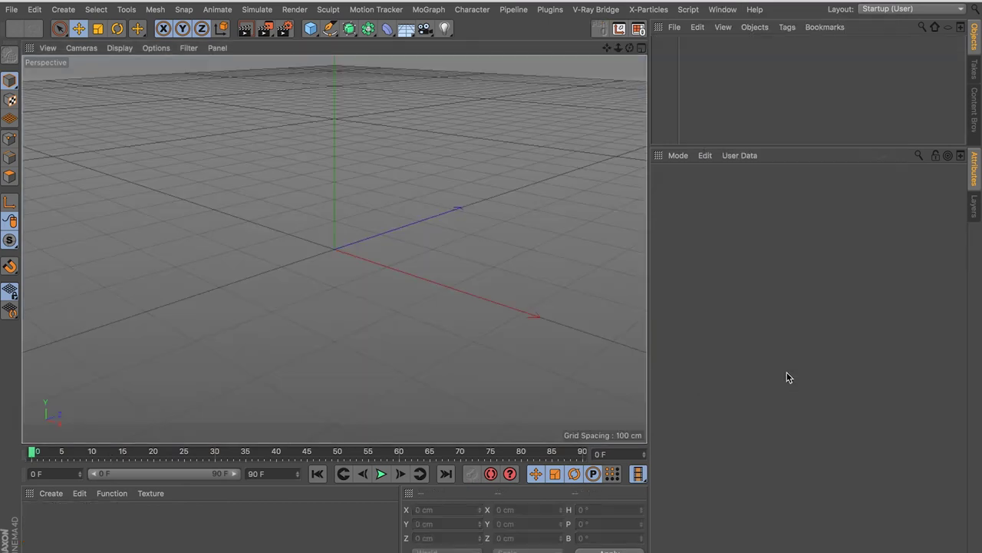
left_click(722, 9)
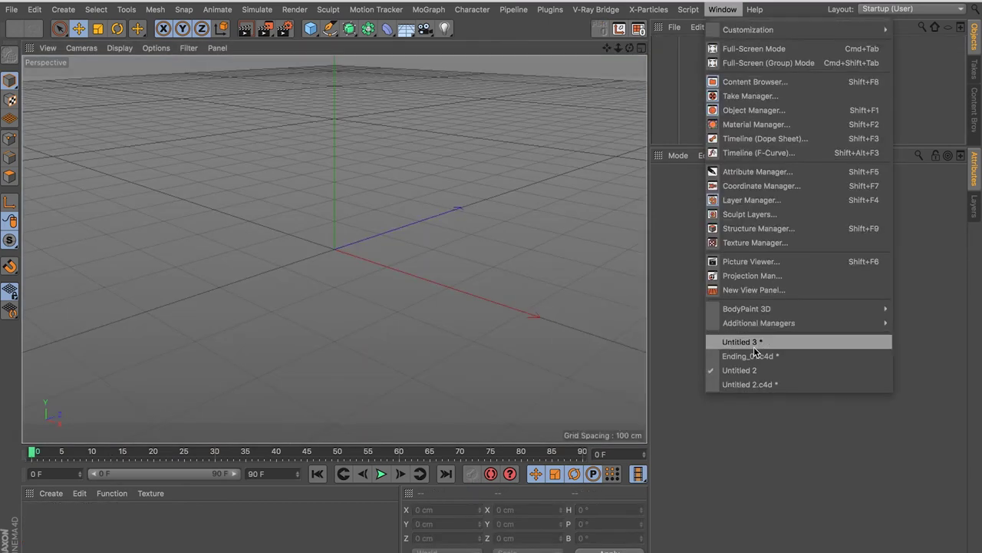
left_click(754, 345)
left_click(722, 9)
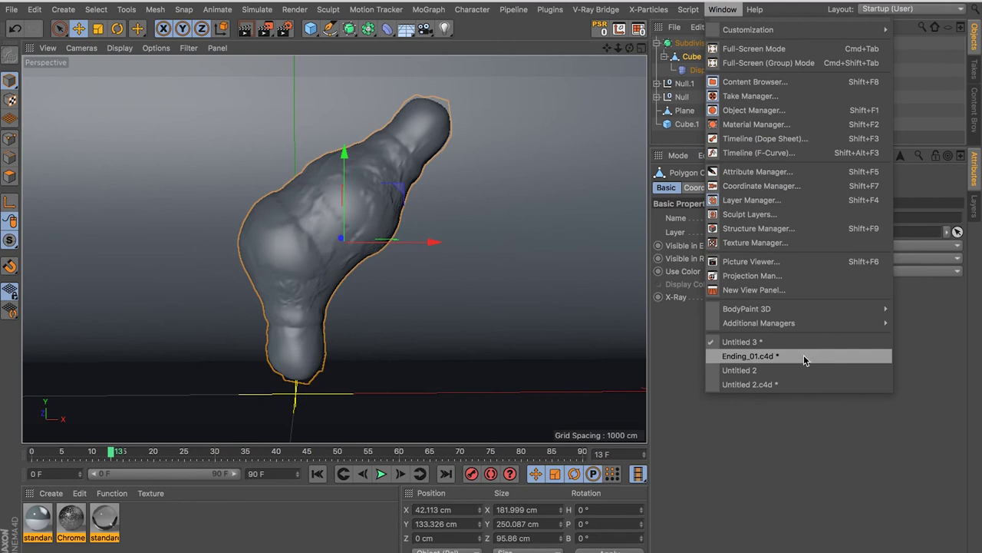
left_click(804, 356)
left_click(723, 9)
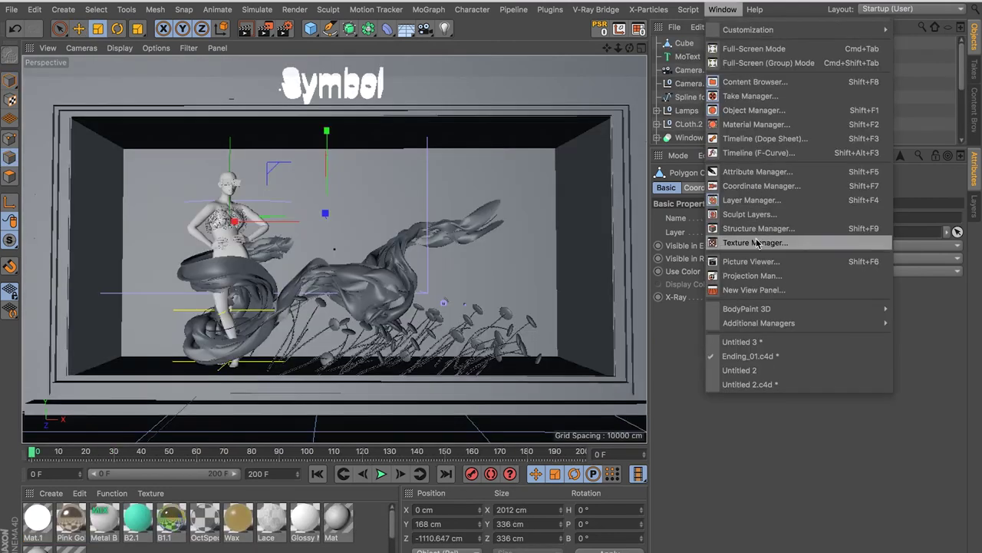
left_click(752, 343)
key("super+Tab")
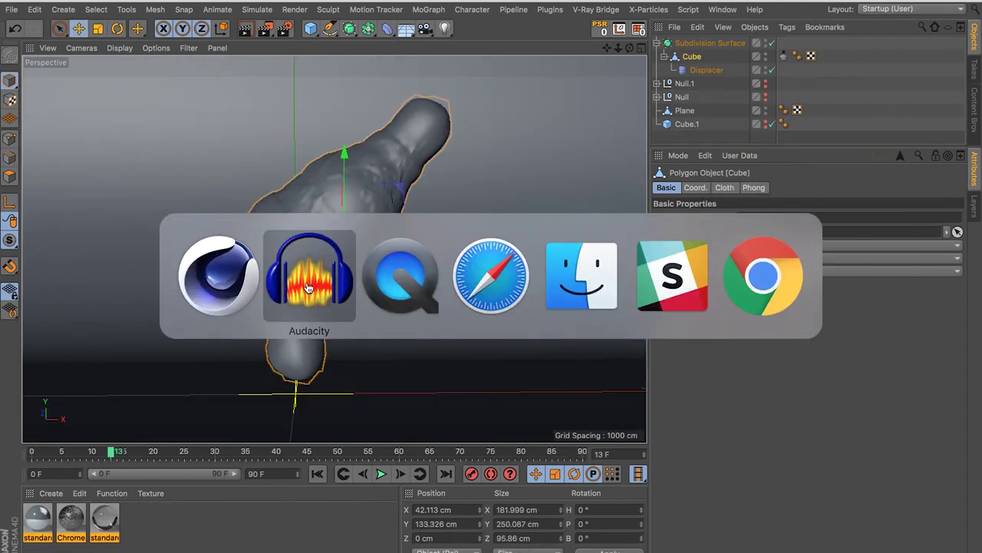
left_click(557, 282)
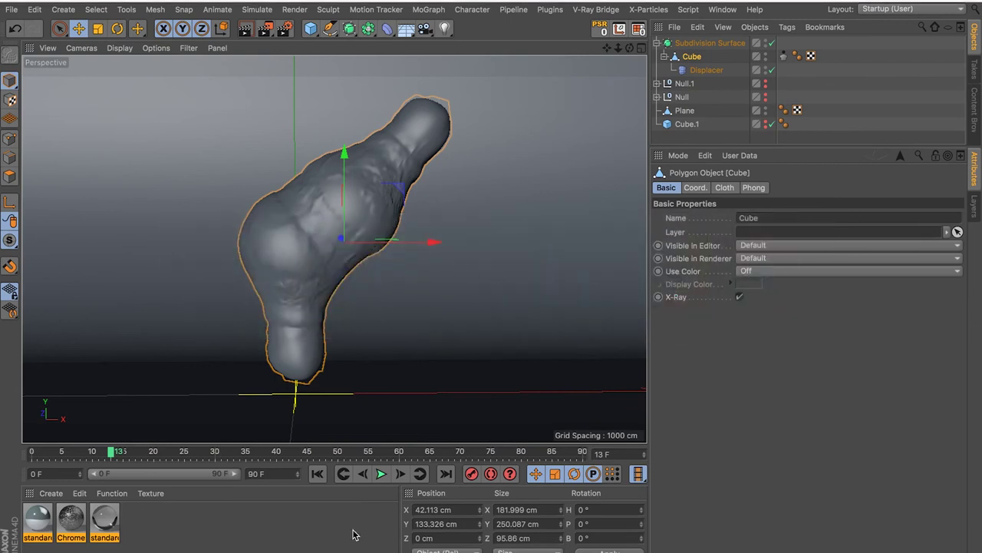
mouse_move(354, 549)
left_click(153, 544)
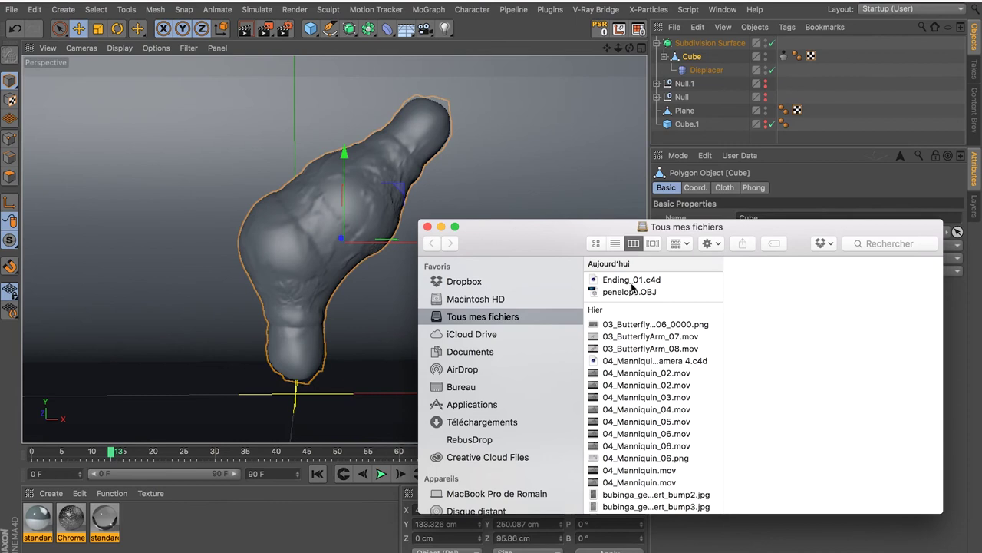
Browse the Bureau desktop folder, previewing files like Intro_Scen01_17.c4d and PLANT_ANIMATION_v6.mov
left_click(459, 390)
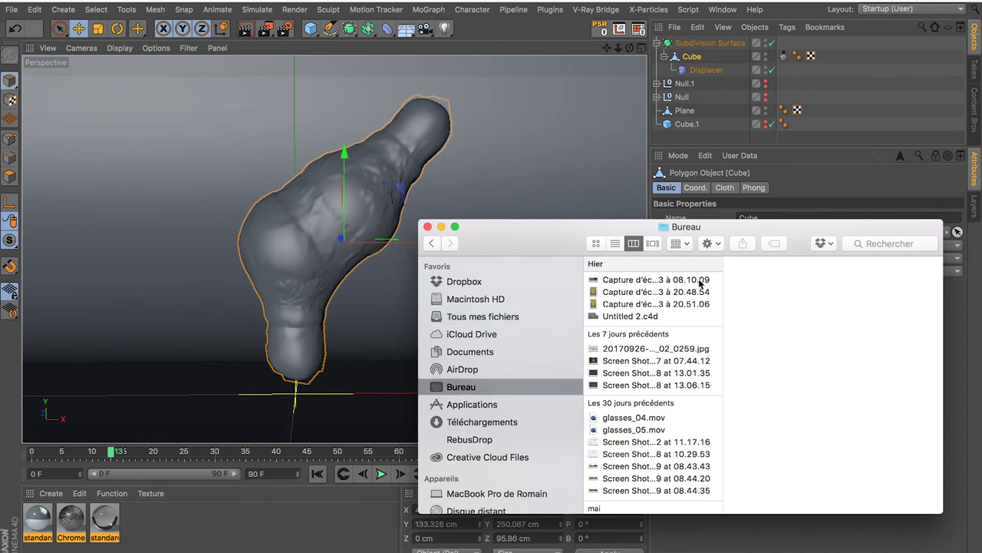
left_click(652, 279)
left_click(638, 305)
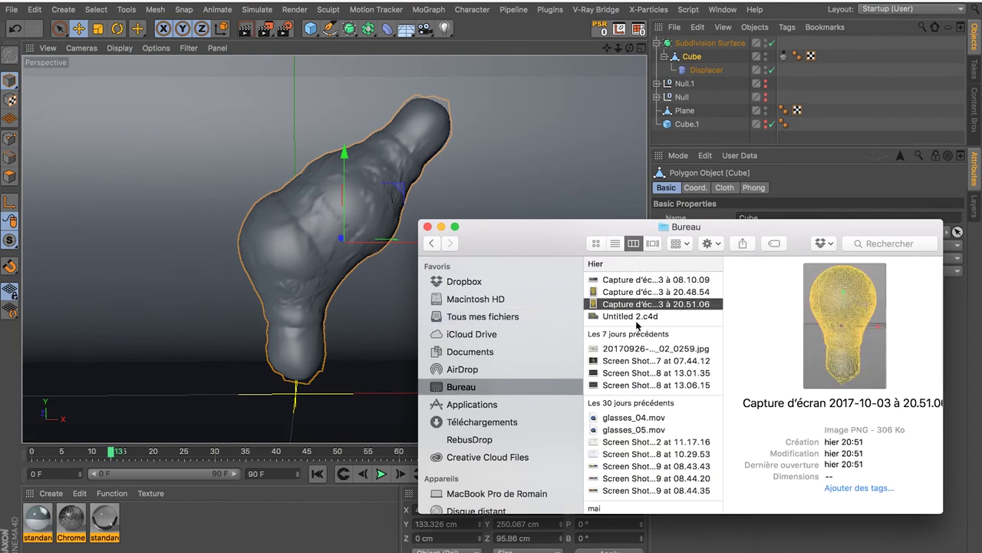
left_click(641, 417)
scroll(642, 421, "down", 2)
scroll(642, 421, "down", 4)
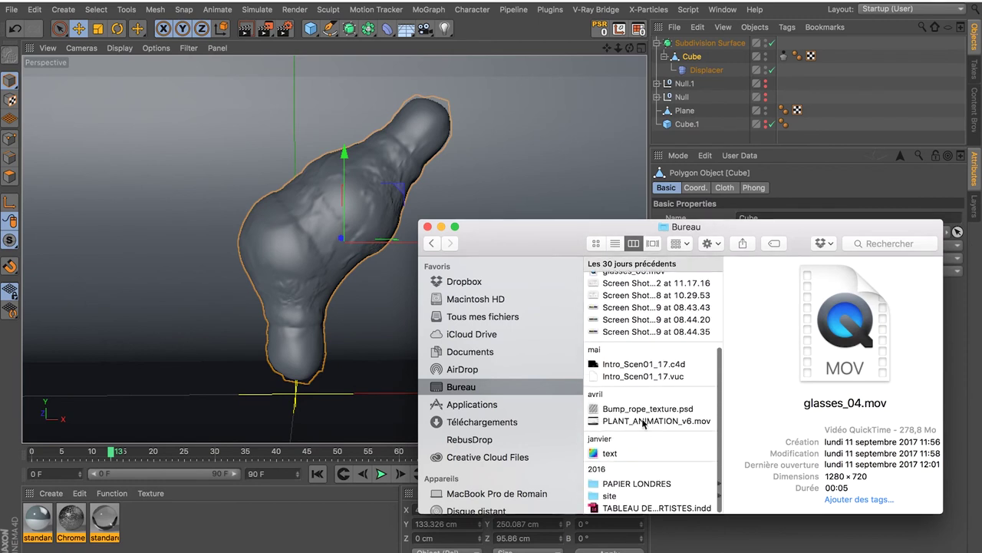
left_click(637, 364)
left_click(637, 409)
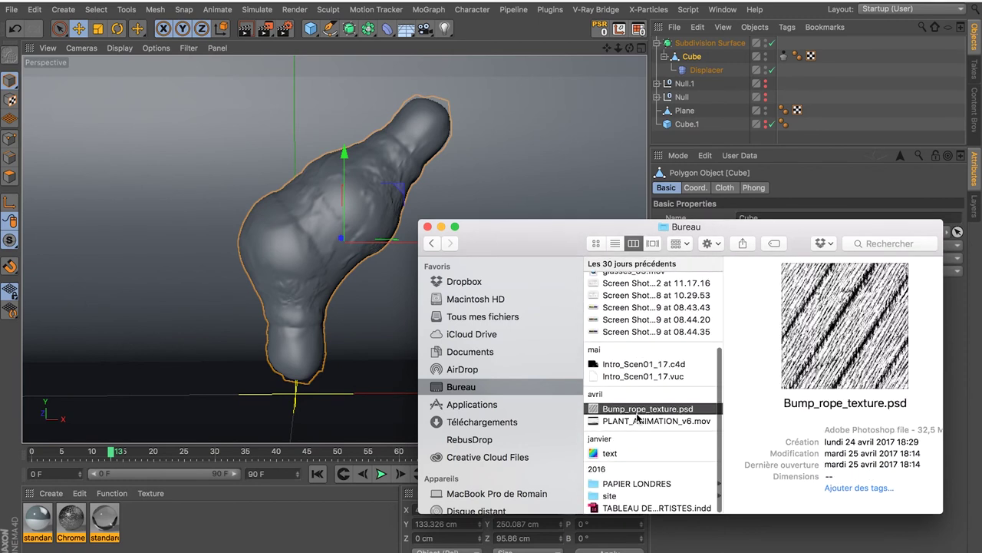
left_click(641, 419)
scroll(640, 399, "down", 1)
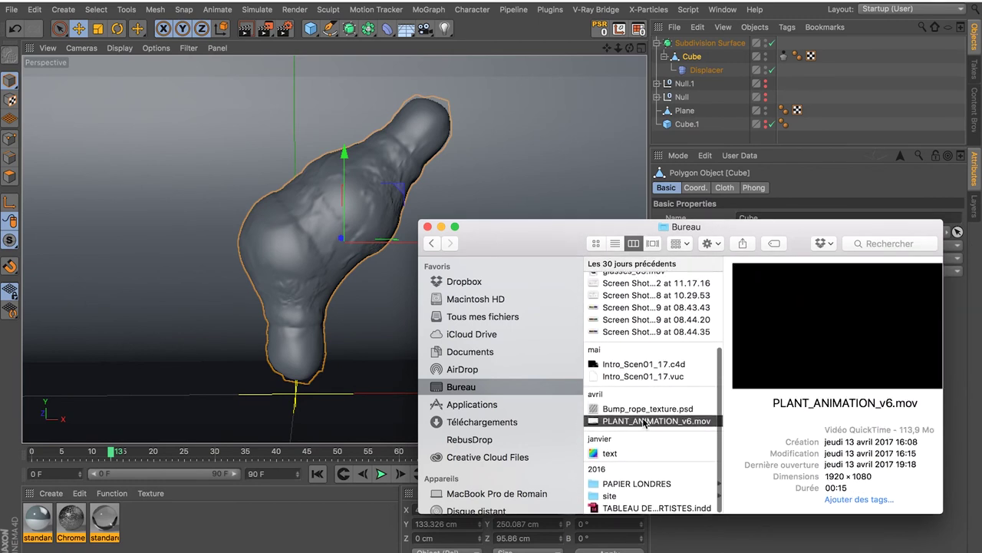
scroll(640, 398, "up", 3)
scroll(639, 403, "up", 2)
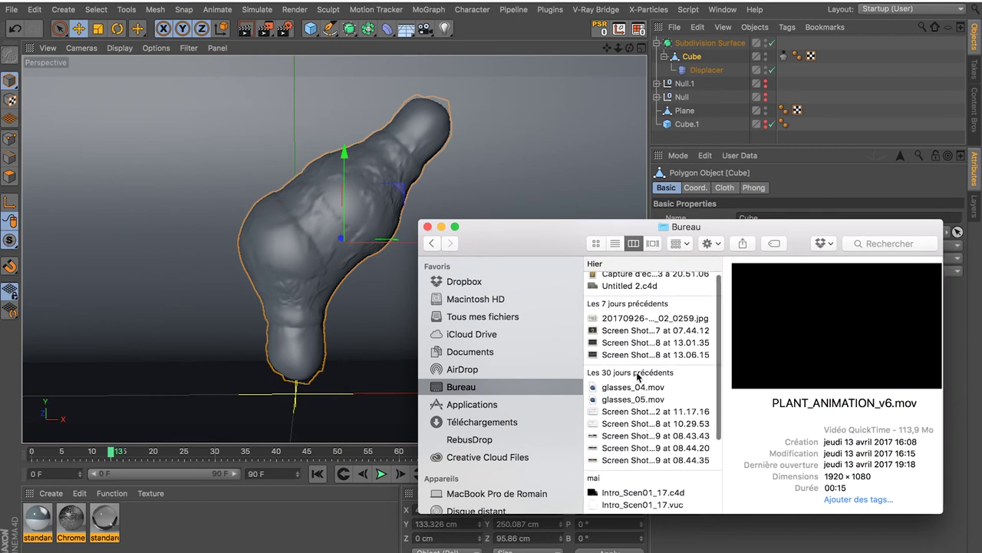
Select Untitled 2.c4d in the Bureau folder and open it
left_click(643, 276)
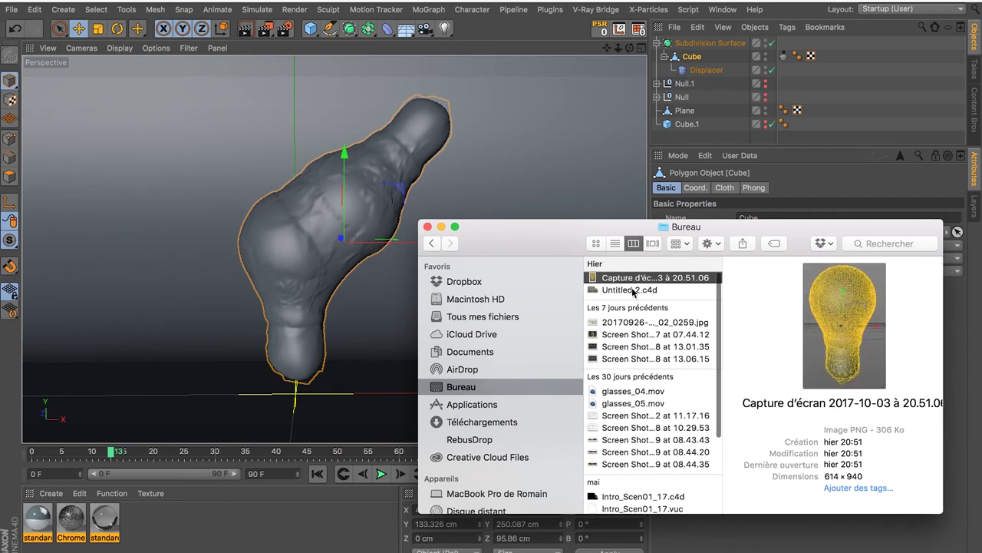
left_click(633, 291)
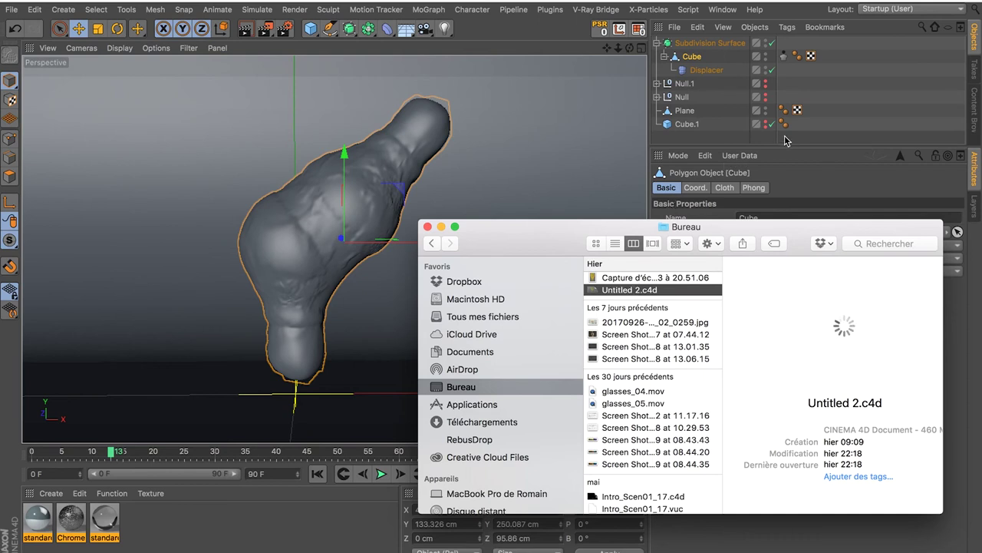
key("Return")
Recentre the blob and collapse the Cube and Subdivision Surface hierarchies
left_click_drag(367, 212, 326, 299, "alt")
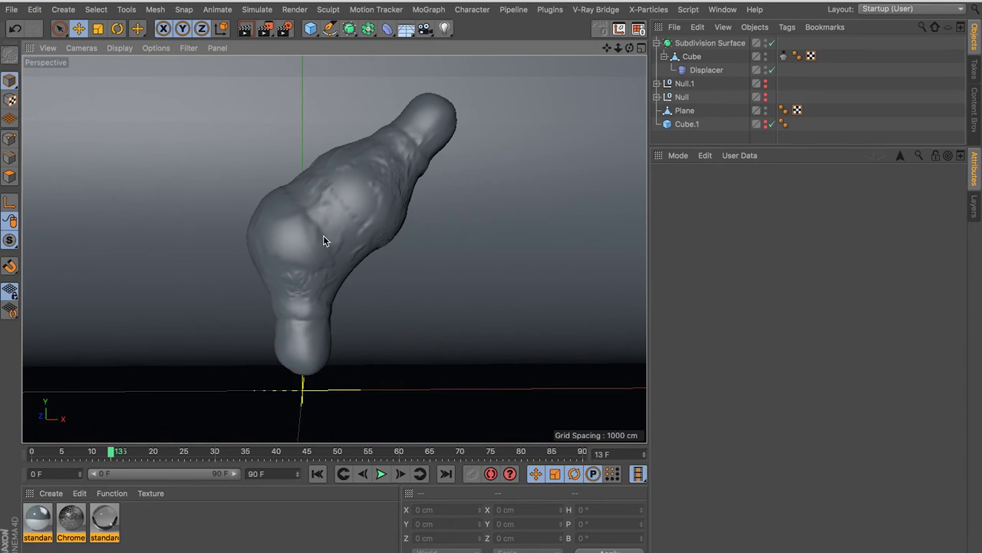
left_click(699, 71)
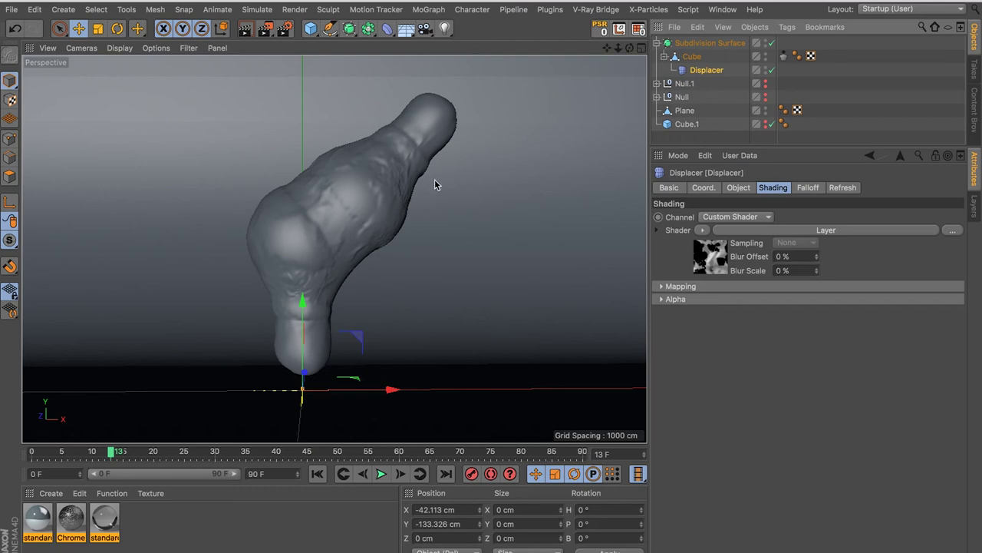
middle_click_drag(378, 189, 386, 181, "alt")
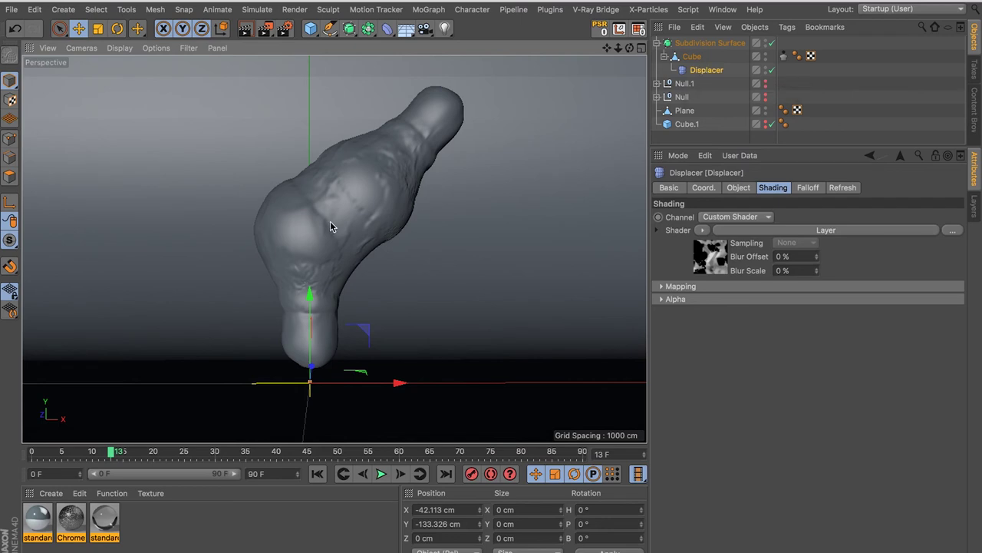
left_click(664, 58)
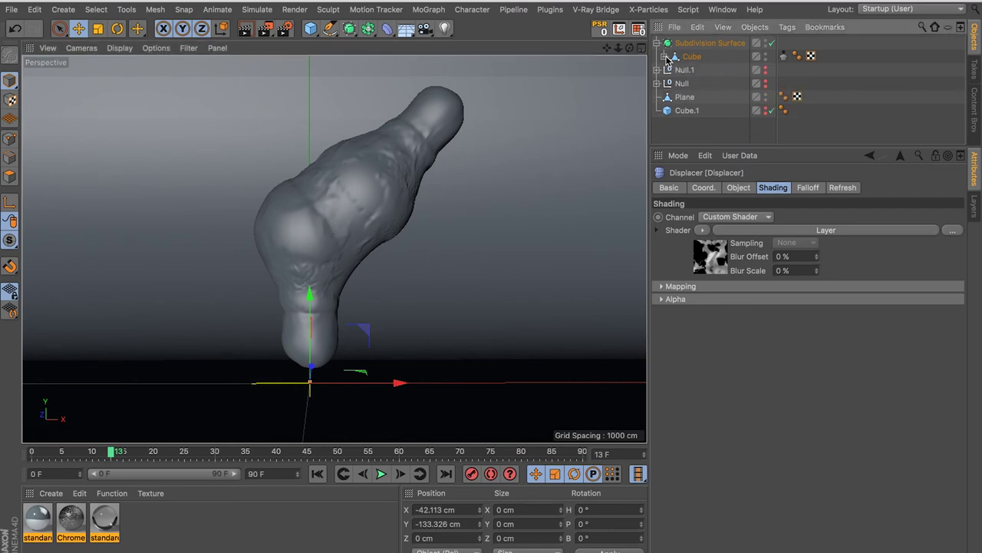
left_click(691, 44)
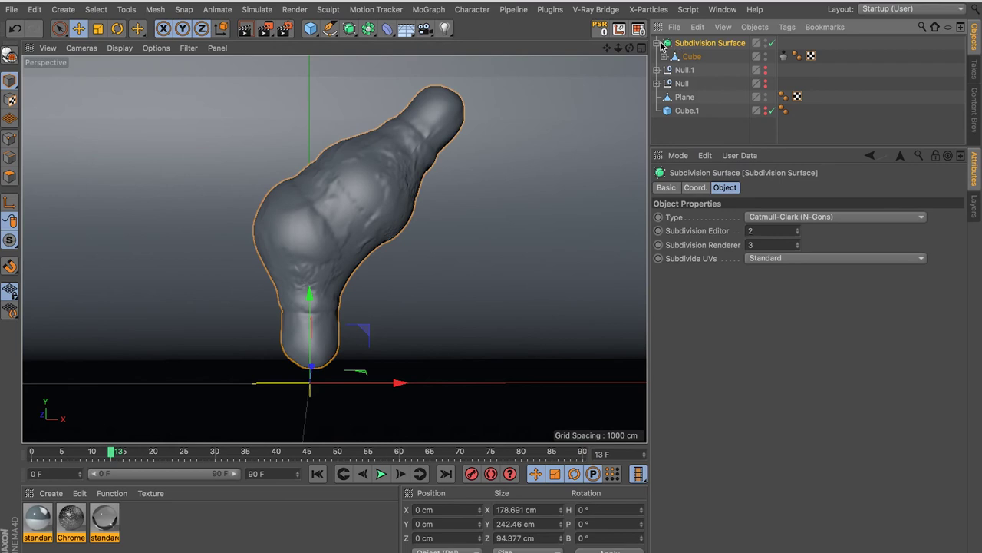
left_click(658, 43)
Duplicate the Subdivision Surface hierarchy, select its children and Connect Objects + Delete them
left_click_drag(686, 44, 689, 47, "ctrl")
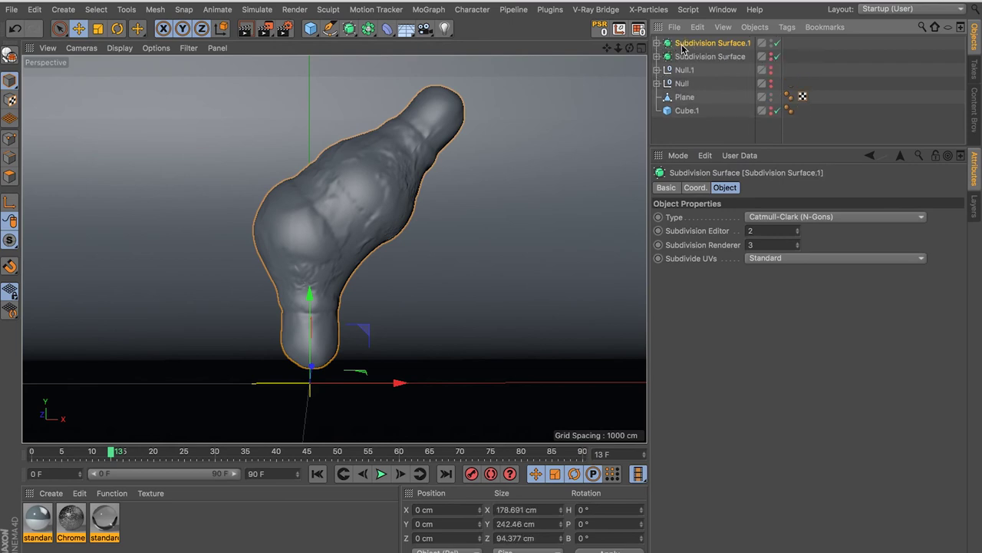
left_click(658, 43)
right_click(686, 46)
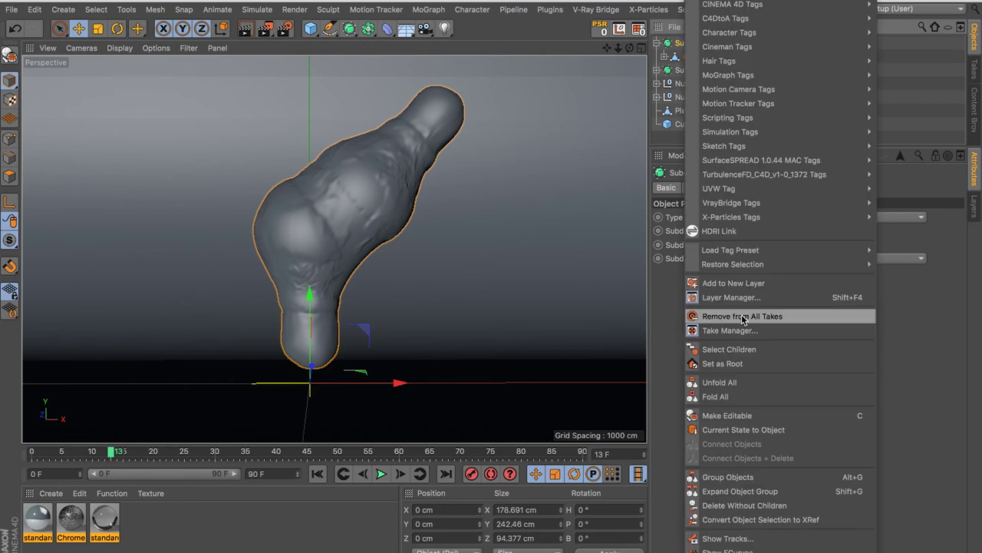
left_click(763, 349)
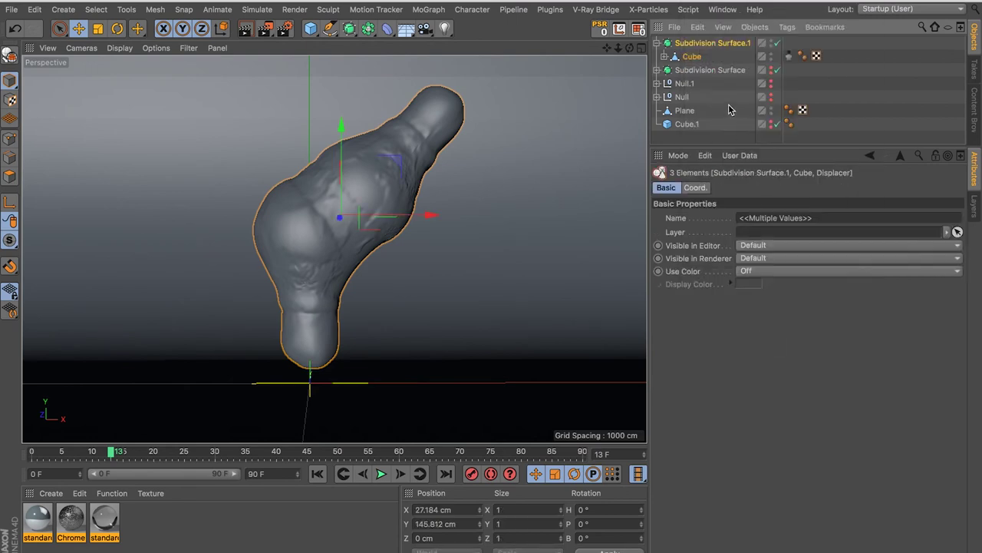
right_click(697, 53)
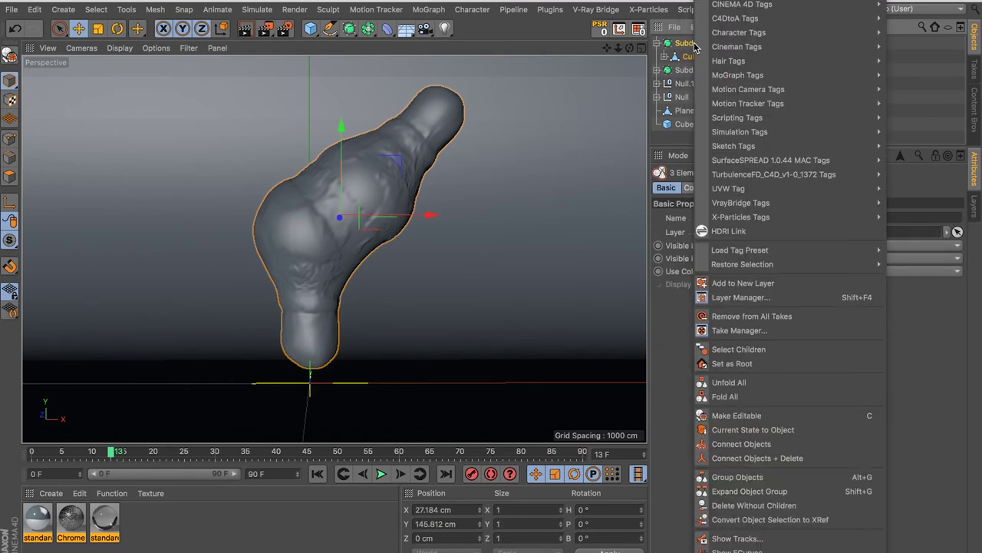
left_click(745, 458)
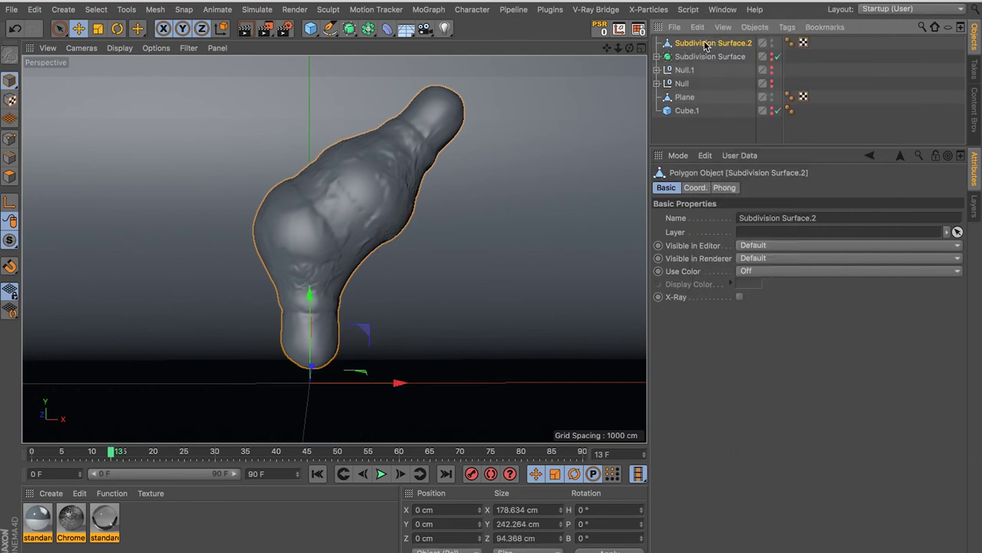
left_click(879, 10)
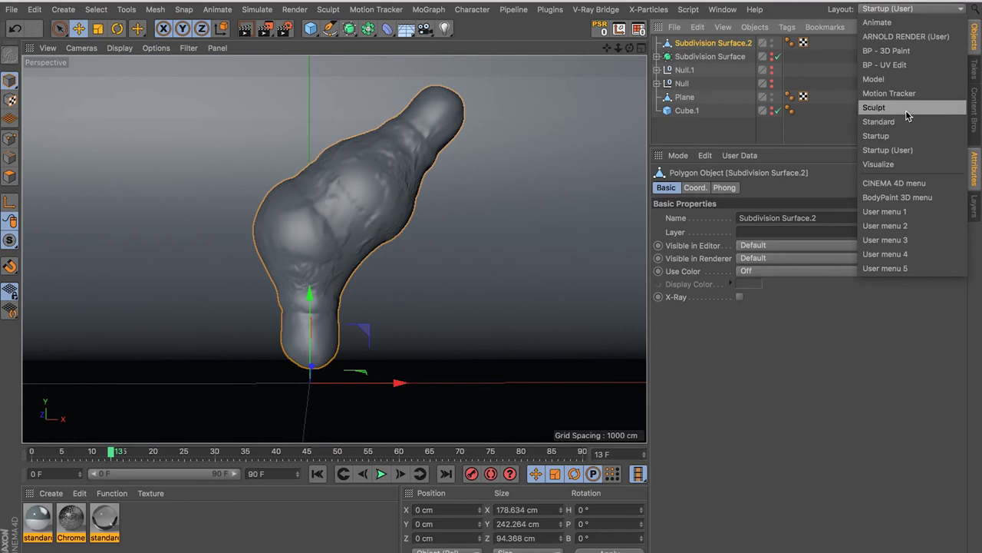
Switch to the Sculpt layout and pick the Knife brush with pressure lowered to 5.1%
left_click(874, 108)
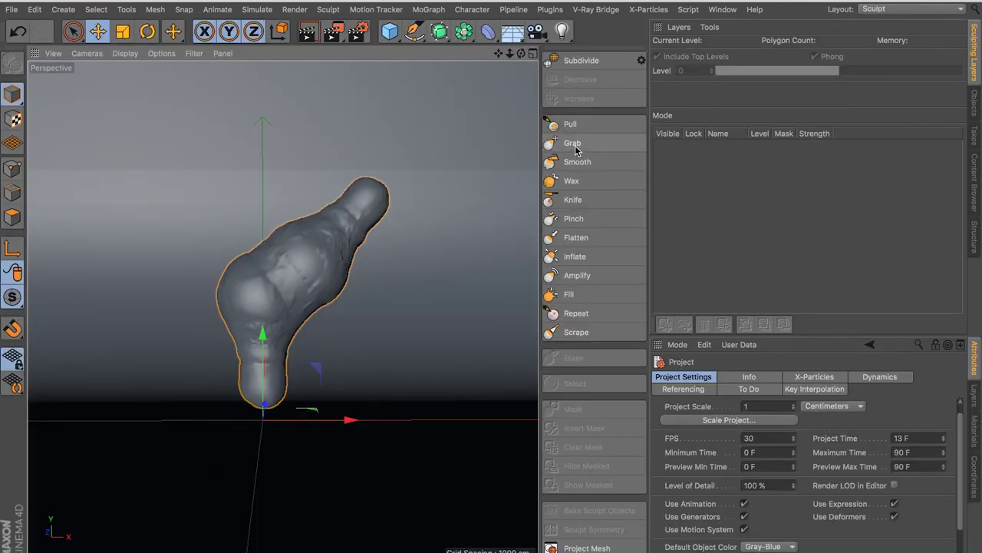
left_click(565, 221)
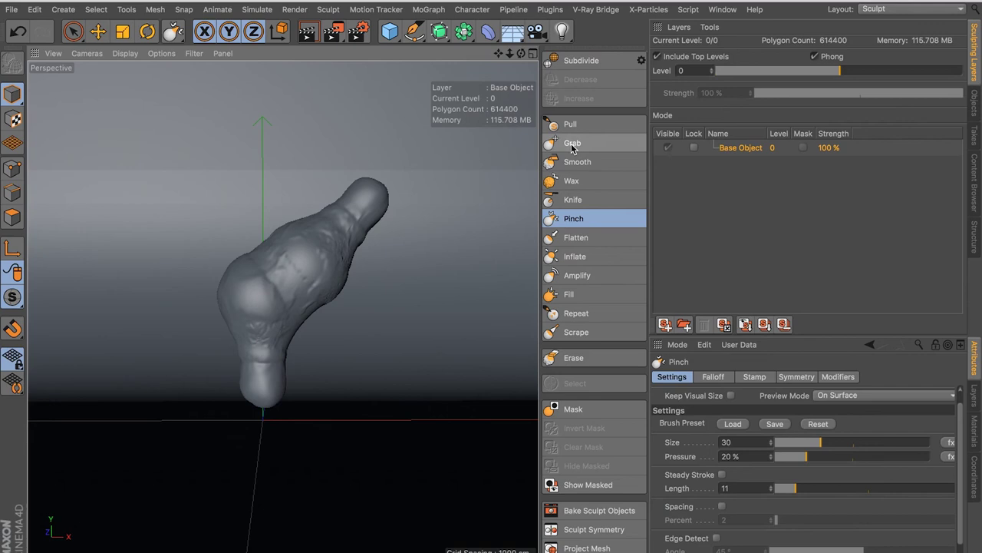
left_click(573, 201)
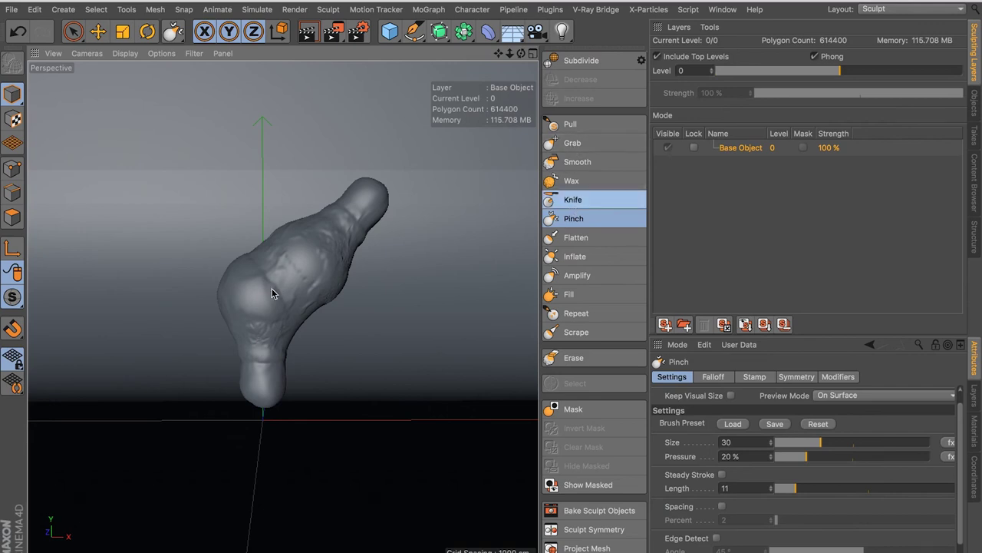
scroll(271, 288, "up", 3)
scroll(376, 259, "up", 5)
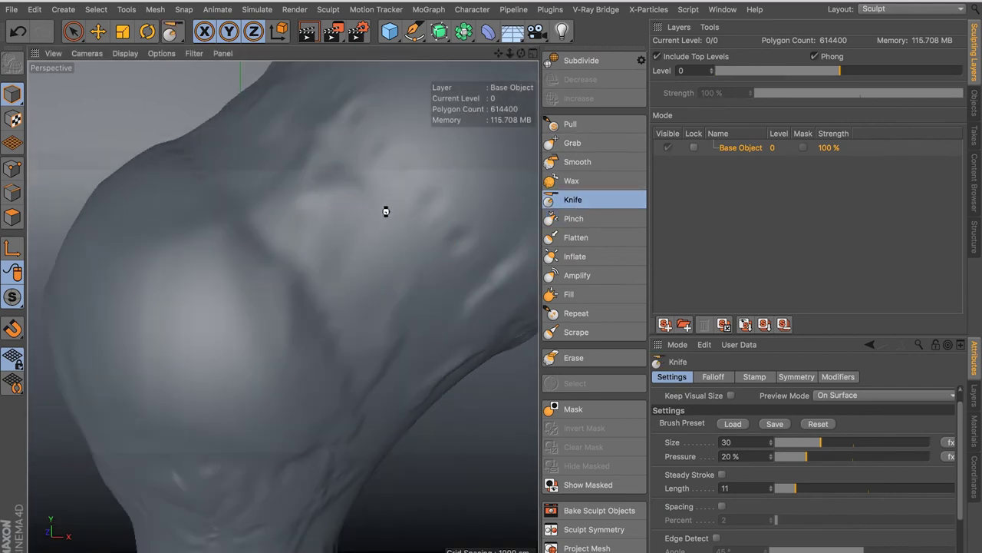
scroll(336, 275, "down", 5)
left_click_drag(406, 233, 463, 266, "alt")
mouse_move(384, 246)
left_mouse_down("alt")
mouse_move(335, 189)
mouse_move(382, 272)
mouse_move(326, 237)
mouse_move(325, 281)
mouse_move(437, 248)
mouse_move(376, 266)
mouse_move(399, 268)
left_mouse_up("alt")
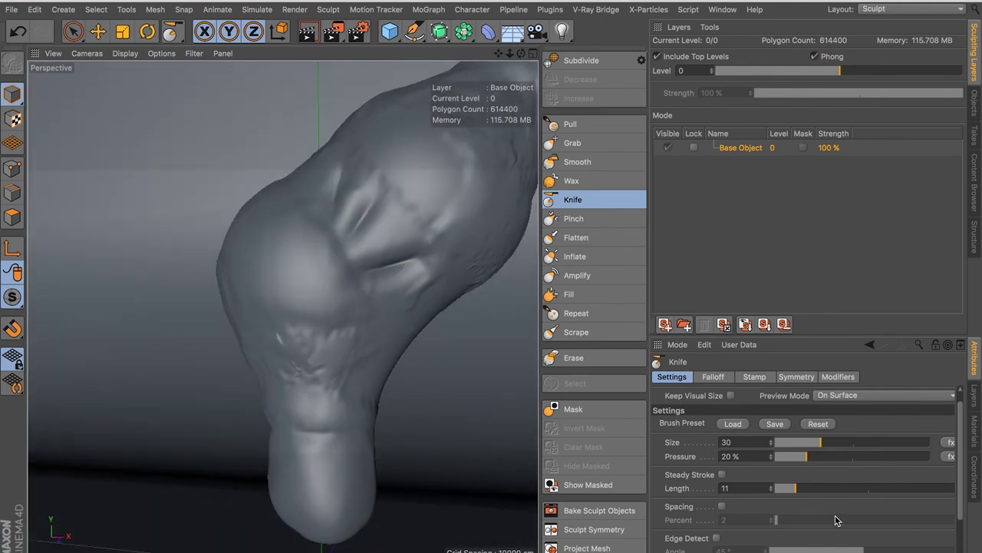
left_click_drag(807, 453, 780, 456)
mouse_move(388, 281)
left_mouse_down("alt")
mouse_move(324, 226)
mouse_move(422, 280)
mouse_move(329, 274)
mouse_move(438, 301)
mouse_move(486, 279)
mouse_move(402, 278)
mouse_move(280, 310)
mouse_move(376, 267)
mouse_move(281, 310)
mouse_move(340, 386)
mouse_move(260, 388)
mouse_move(281, 310)
mouse_move(208, 180)
mouse_move(307, 366)
left_mouse_up("alt")
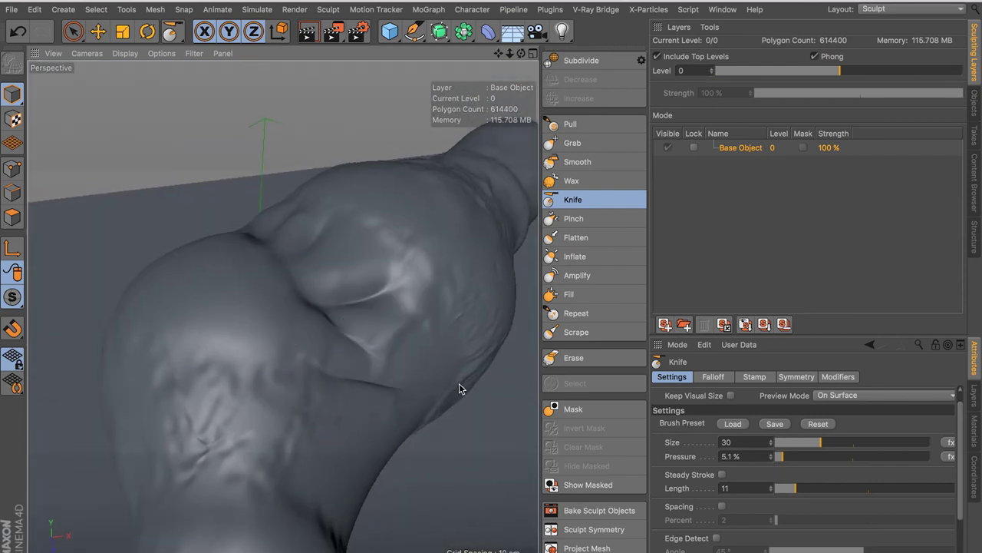
Carve Knife creases down the blob's lower bulb on its front, left side and middle
left_click_drag(459, 383, 418, 395, "alt")
left_click_drag(395, 361, 397, 415, "alt")
left_click_drag(373, 322, 325, 360, "alt")
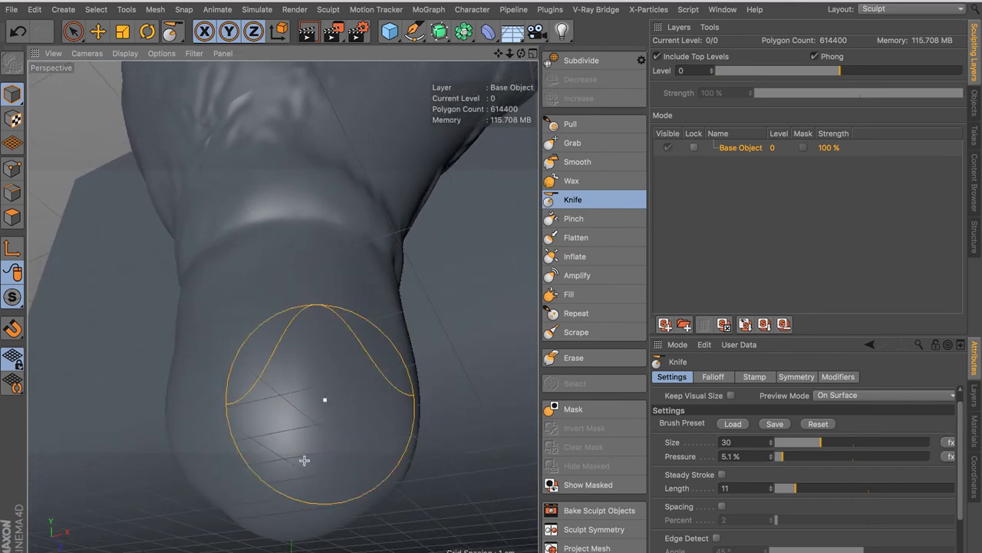
left_click_drag(346, 414, 330, 472)
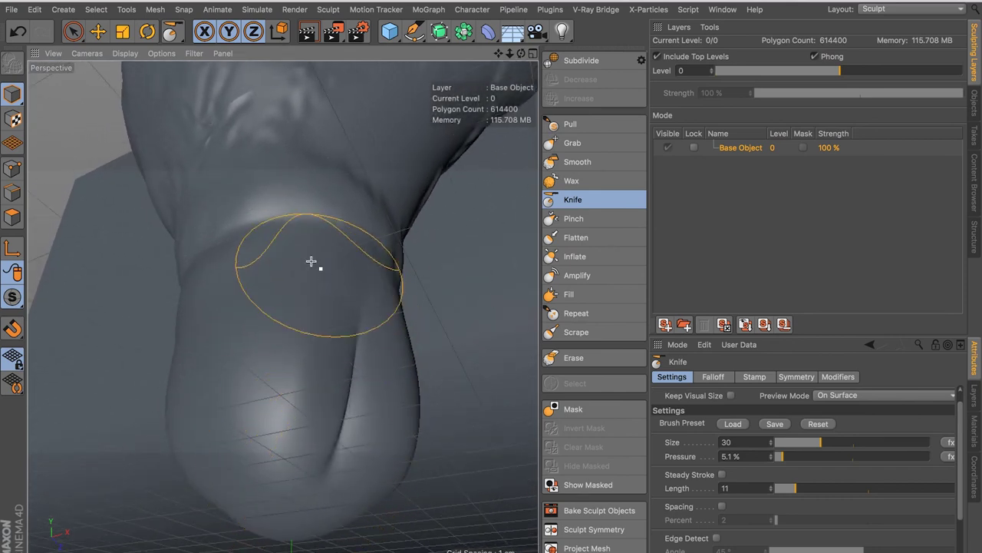
left_click_drag(263, 406, 281, 416, "alt")
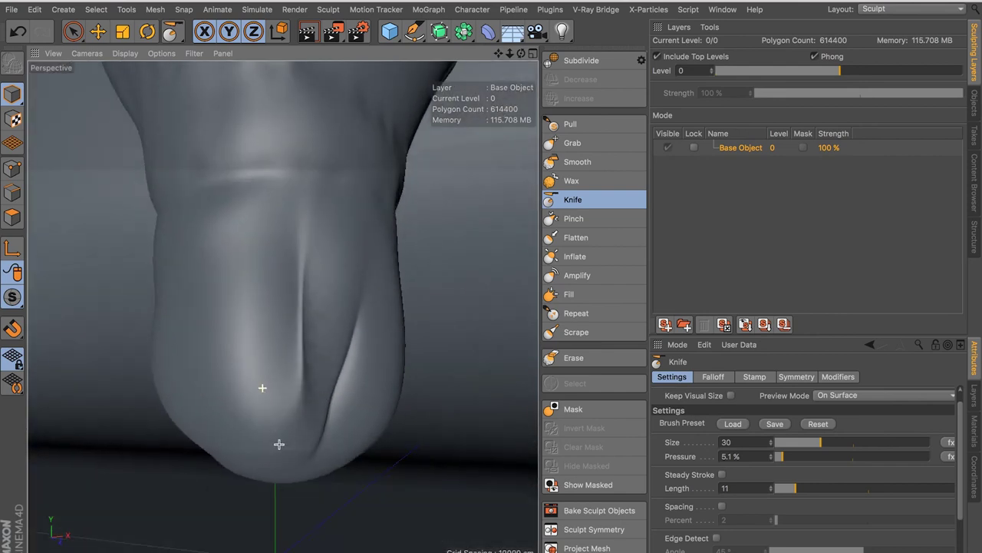
left_click_drag(204, 395, 190, 255)
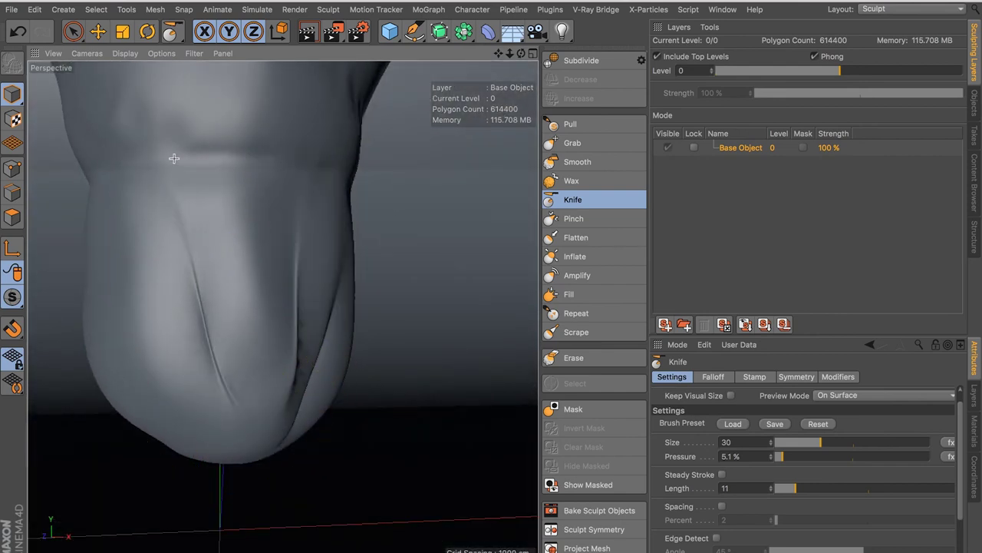
left_click_drag(233, 414, 340, 374, "alt")
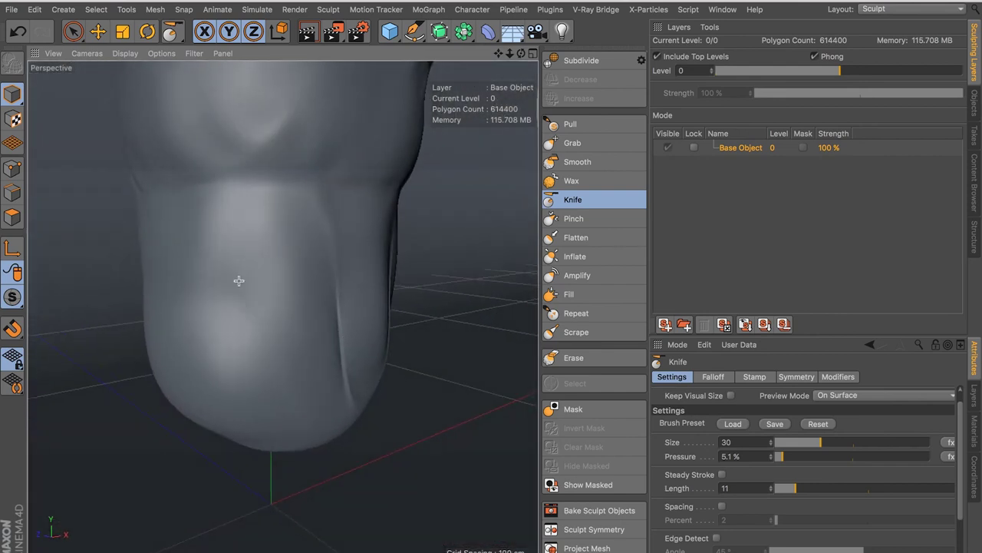
left_click_drag(237, 281, 287, 421)
mouse_move(257, 329)
left_mouse_down()
mouse_move(220, 197)
mouse_move(284, 421)
left_mouse_up()
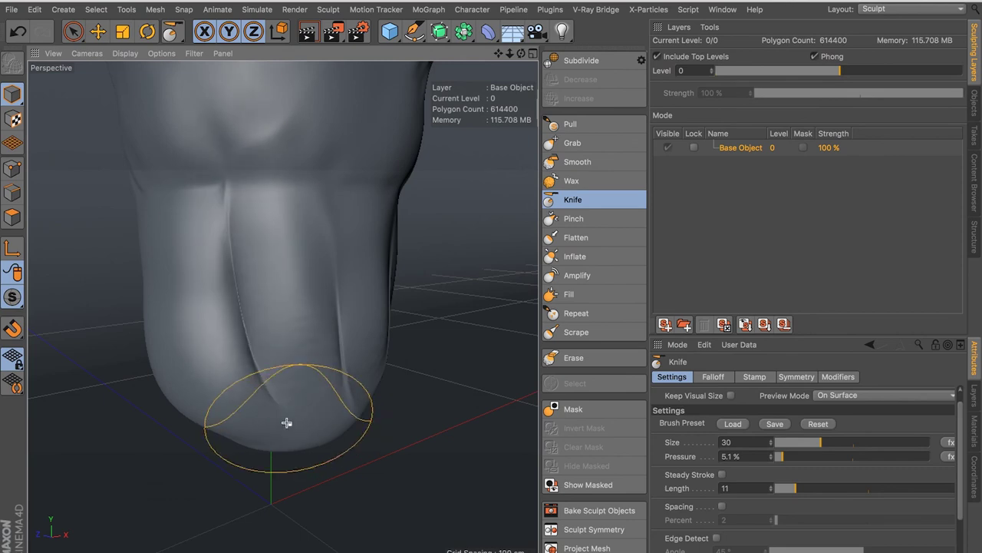
mouse_move(193, 211)
left_mouse_down()
mouse_move(175, 289)
mouse_move(231, 383)
left_mouse_up()
mouse_move(312, 316)
left_mouse_down("alt")
mouse_move(234, 366)
mouse_move(271, 392)
left_mouse_up("alt")
scroll(271, 392, "up", 3)
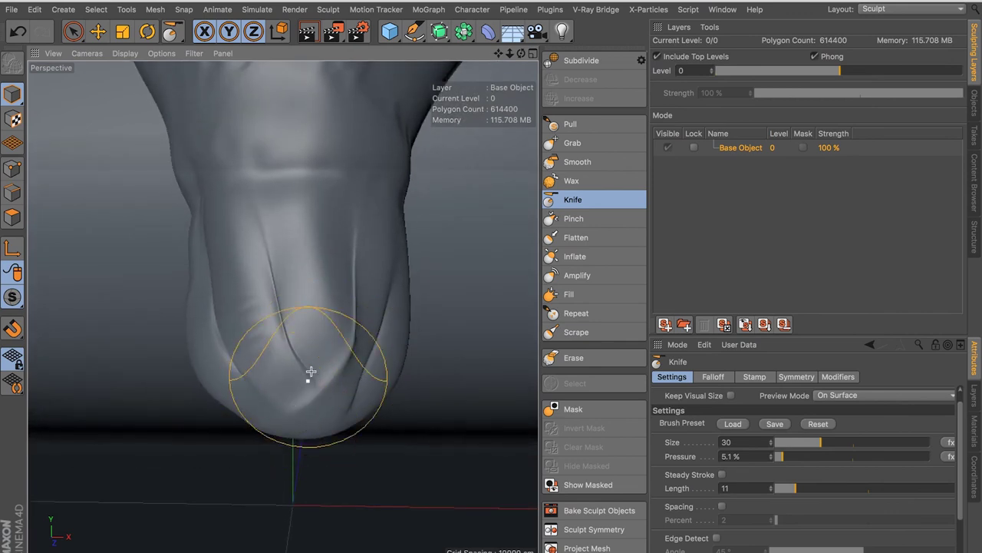
scroll(311, 372, "down", 2)
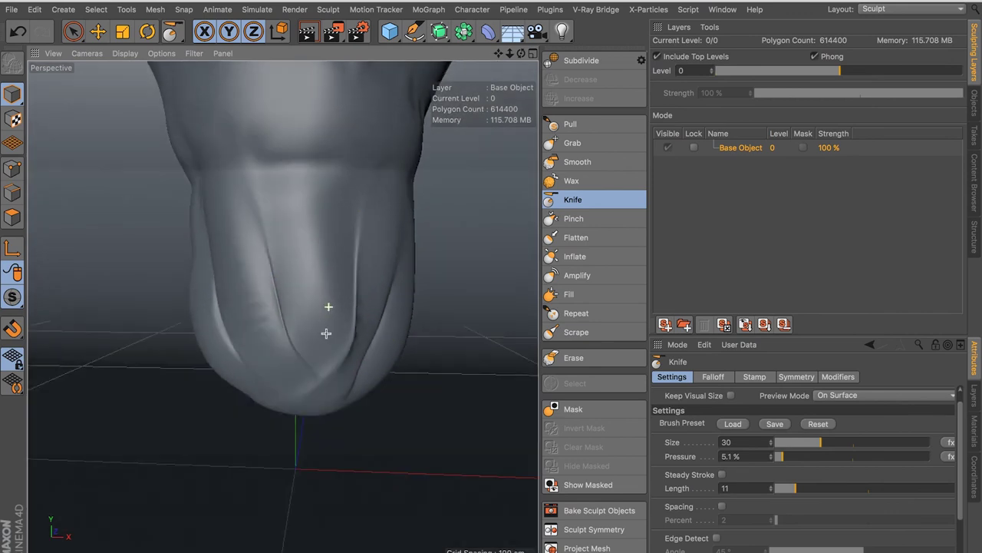
scroll(323, 330, "down", 1)
scroll(307, 323, "down", 1)
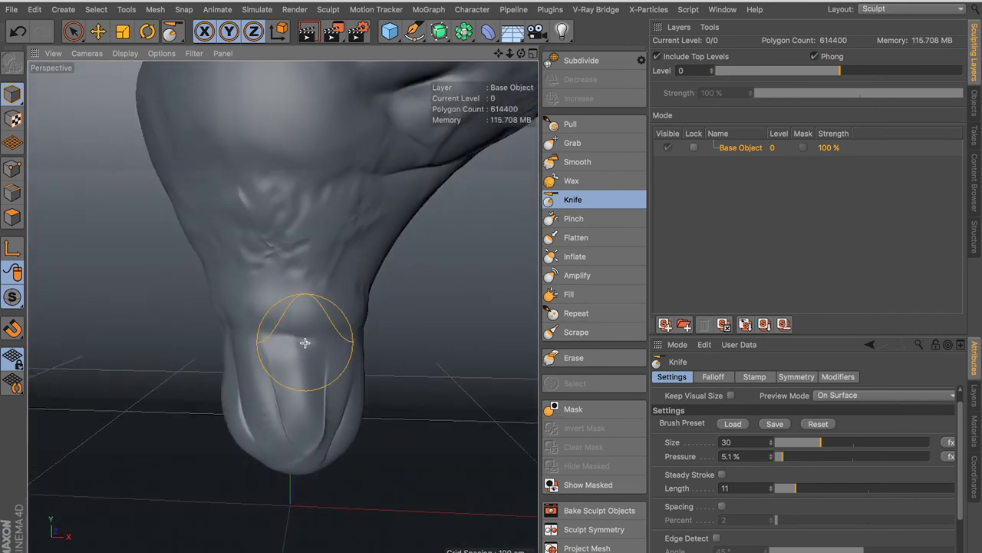
mouse_move(322, 320)
left_mouse_down("alt")
mouse_move(360, 248)
mouse_move(322, 263)
mouse_move(350, 228)
mouse_move(320, 380)
left_mouse_up("alt")
scroll(328, 346, "up", 2)
mouse_move(329, 346)
left_mouse_down("alt")
mouse_move(335, 309)
mouse_move(331, 339)
left_mouse_up("alt")
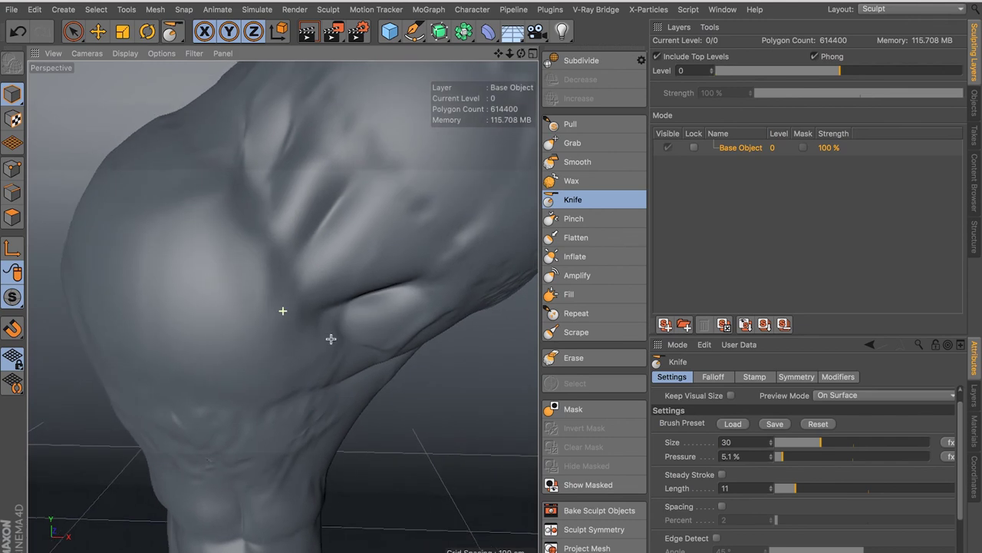
scroll(377, 233, "down", 3)
mouse_move(376, 232)
left_mouse_down("alt")
mouse_move(366, 197)
mouse_move(409, 226)
left_mouse_up("alt")
scroll(409, 225, "up", 3)
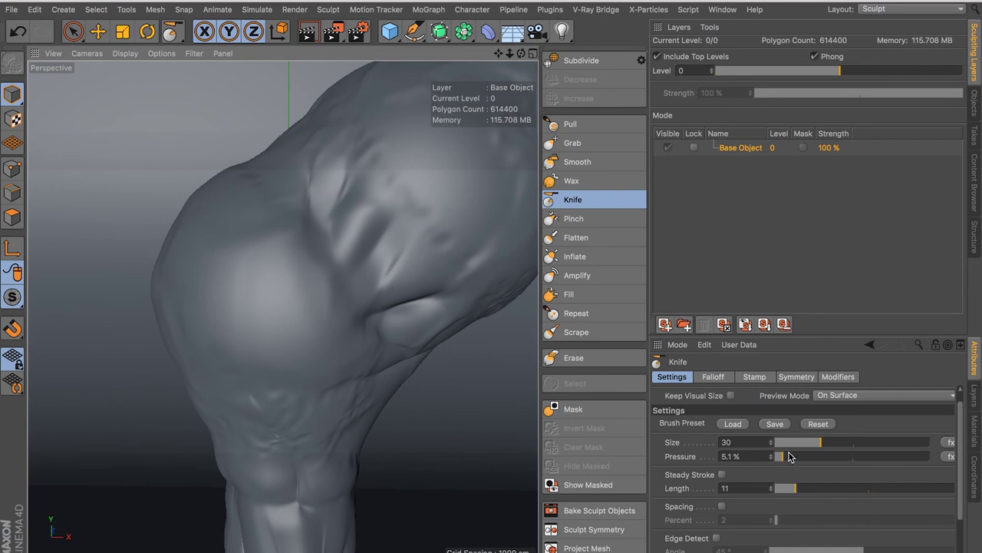
Lower the Knife brush pressure to 2.9% and orbit around the blob to review the creases
left_click_drag(790, 457, 782, 460)
left_click_drag(324, 293, 266, 252, "alt")
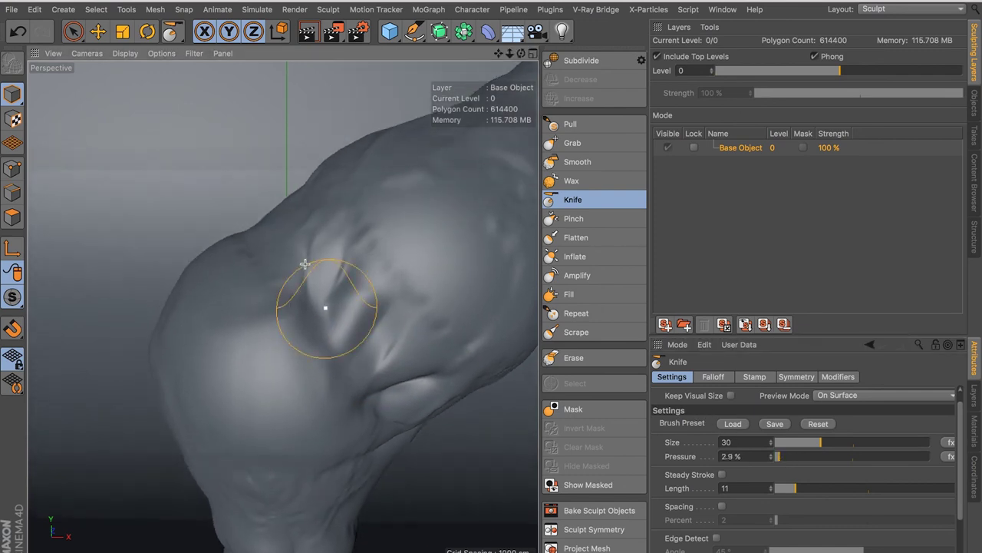
mouse_move(302, 307)
left_mouse_down("alt")
mouse_move(369, 301)
mouse_move(361, 307)
mouse_move(447, 355)
mouse_move(297, 326)
mouse_move(345, 344)
mouse_move(343, 304)
left_mouse_up("alt")
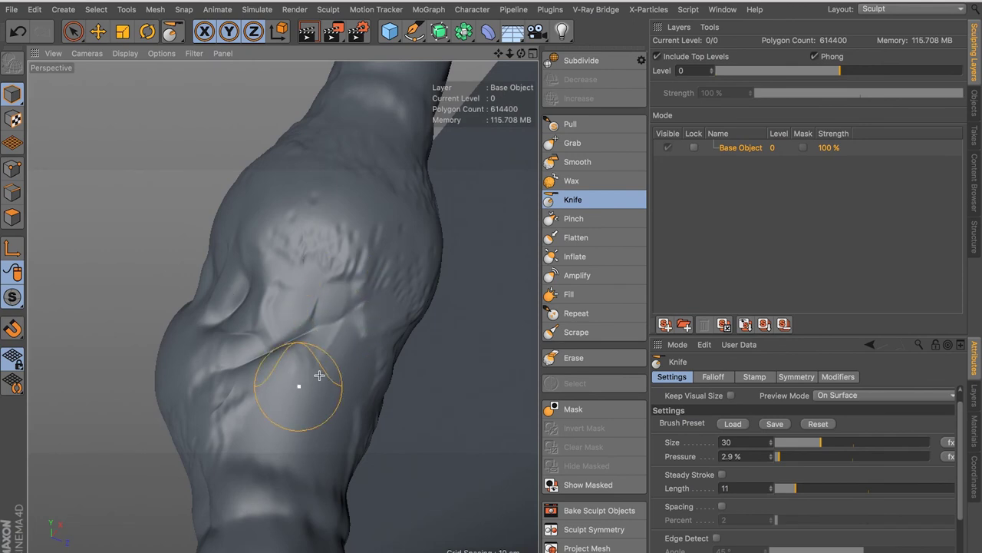
scroll(287, 323, "down", 5)
scroll(333, 370, "down", 5)
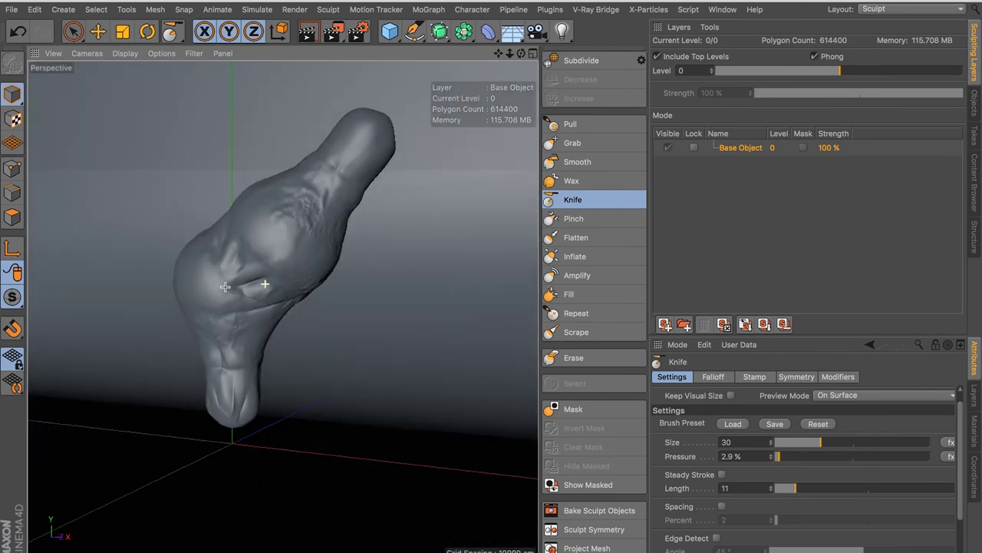
left_click_drag(263, 295, 241, 315, "alt")
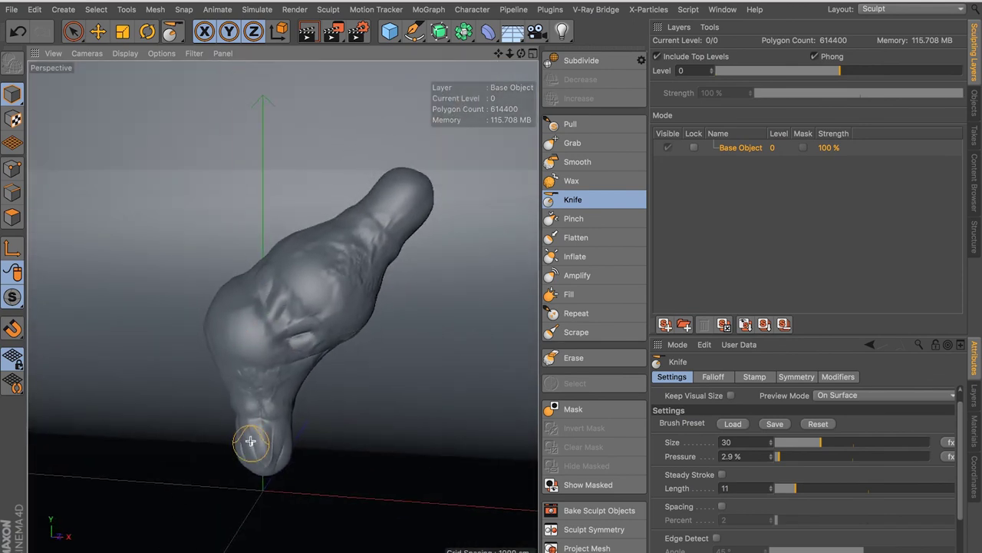
left_click_drag(250, 441, 282, 358, "alt")
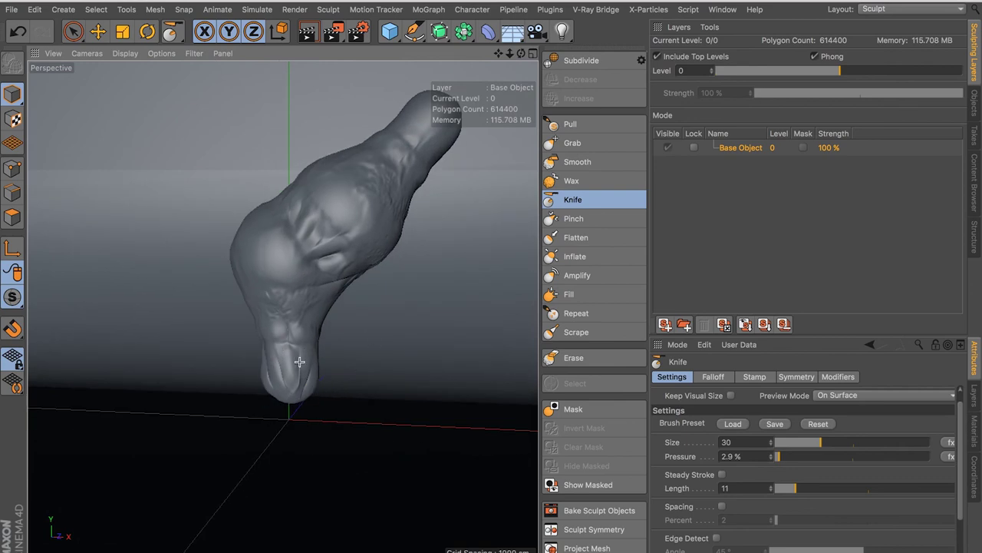
scroll(296, 382, "up", 3)
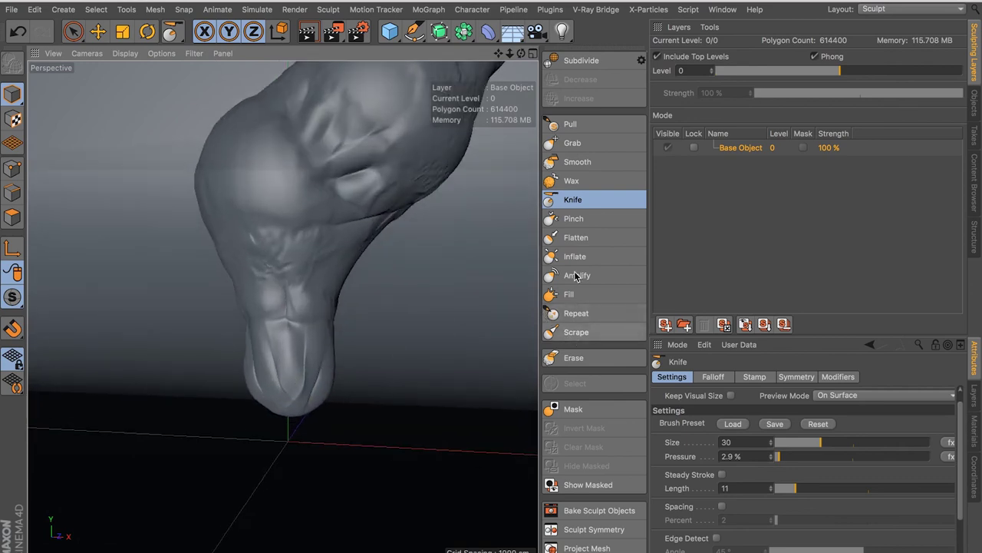
left_click_drag(336, 189, 274, 248, "alt")
scroll(354, 284, "up", 2)
scroll(353, 284, "up", 1)
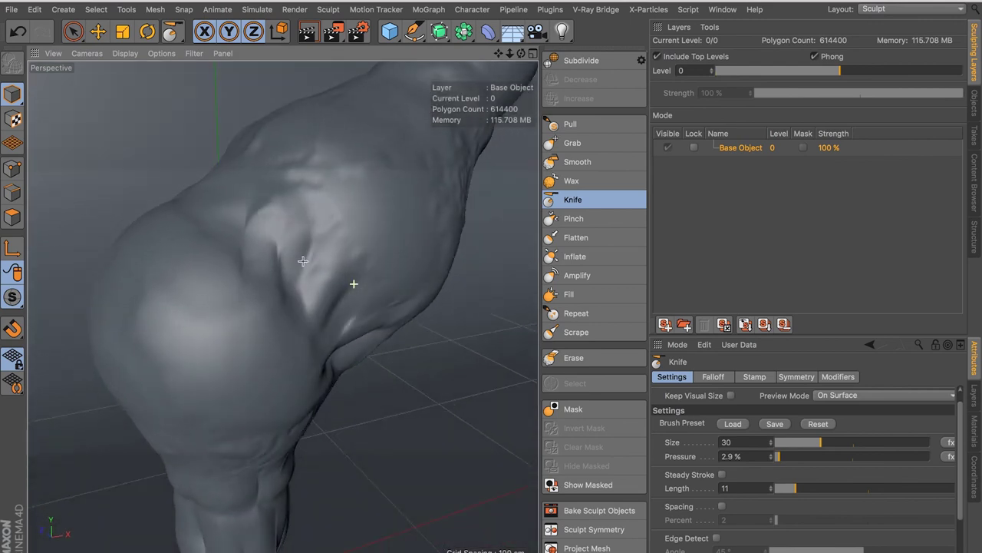
left_click_drag(249, 185, 220, 189, "alt")
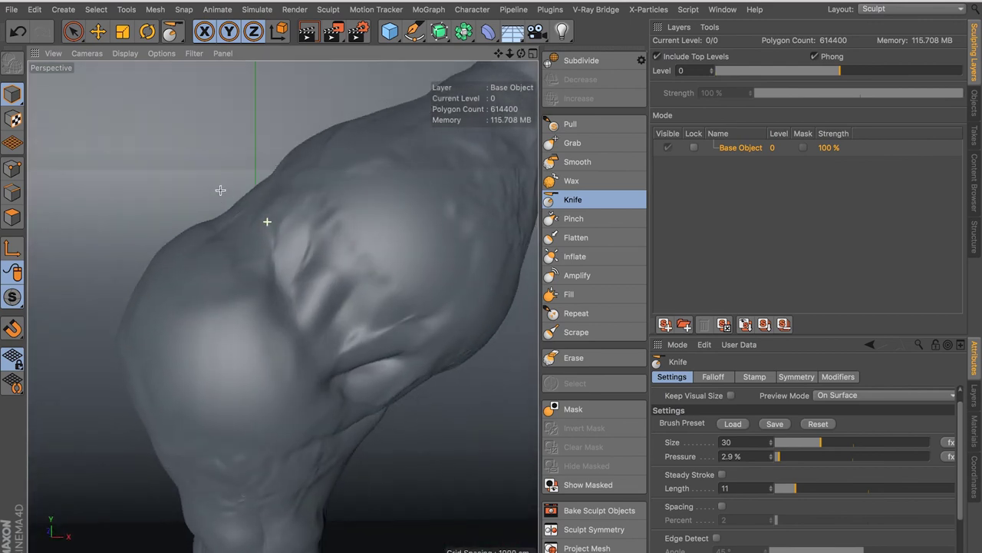
scroll(372, 233, "down", 5)
mouse_move(386, 230)
left_mouse_down("alt")
mouse_move(329, 226)
mouse_move(345, 276)
left_mouse_up("alt")
scroll(346, 276, "up", 2)
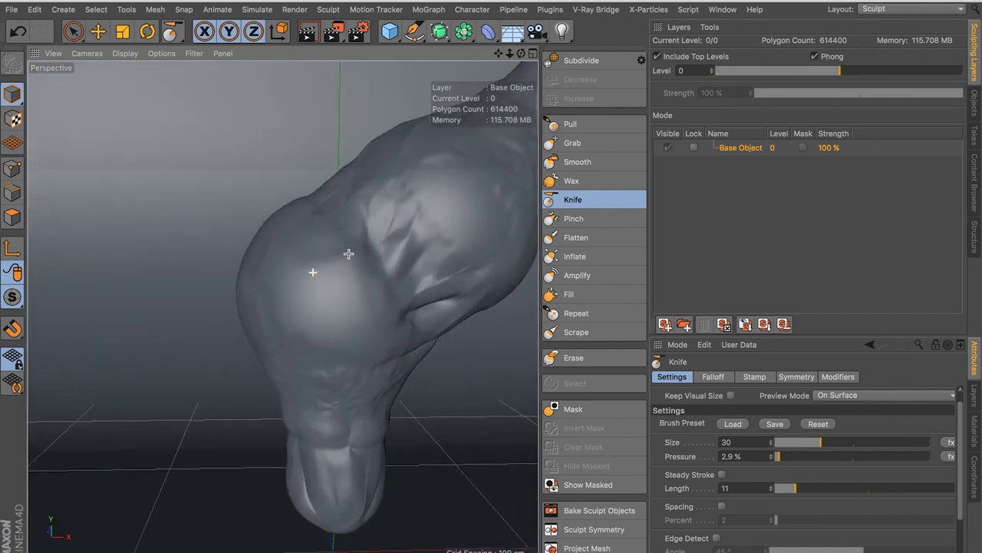
scroll(362, 264, "up", 1)
mouse_move(240, 284)
left_mouse_down("alt")
mouse_move(357, 235)
mouse_move(342, 230)
mouse_move(362, 265)
mouse_move(237, 373)
left_mouse_up("alt")
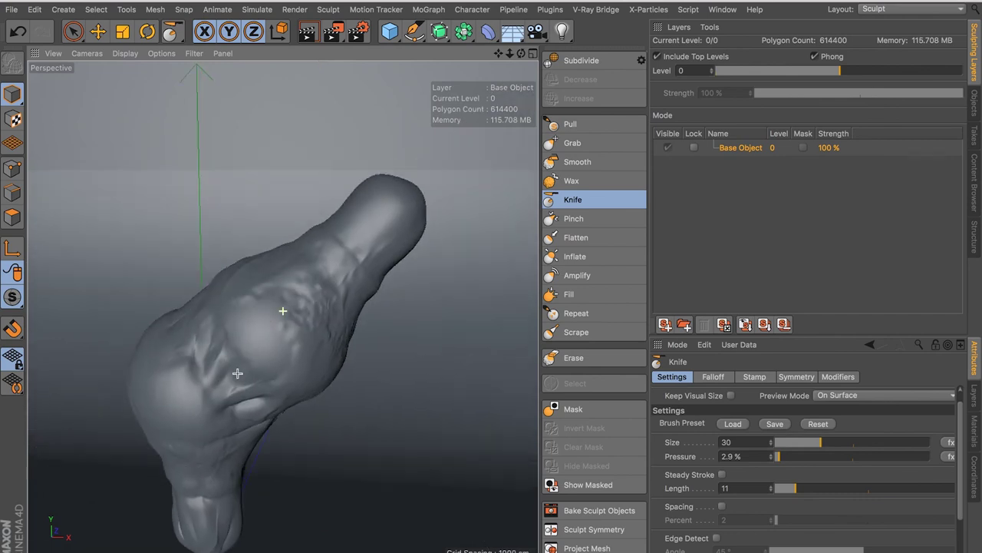
scroll(356, 234, "up", 2)
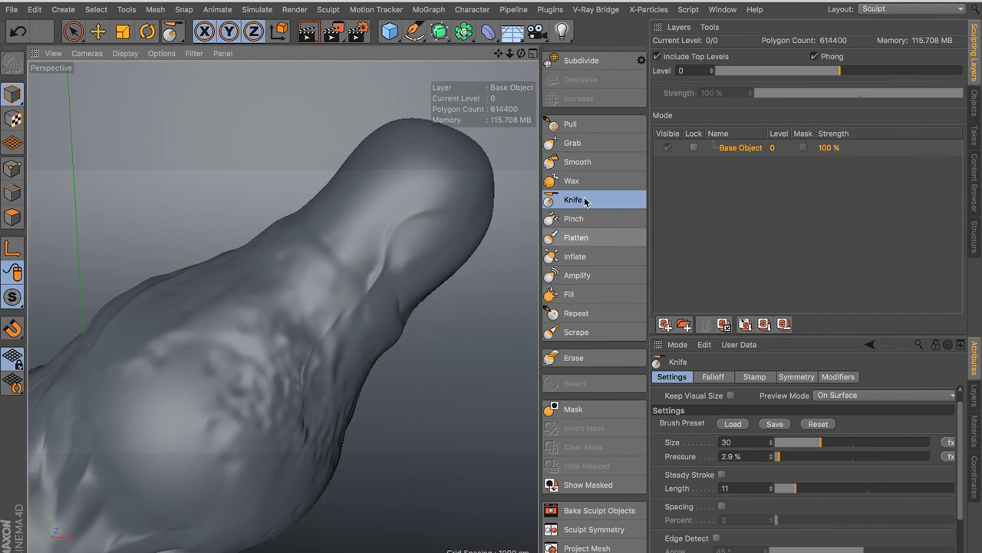
left_click_drag(487, 186, 386, 268, "alt")
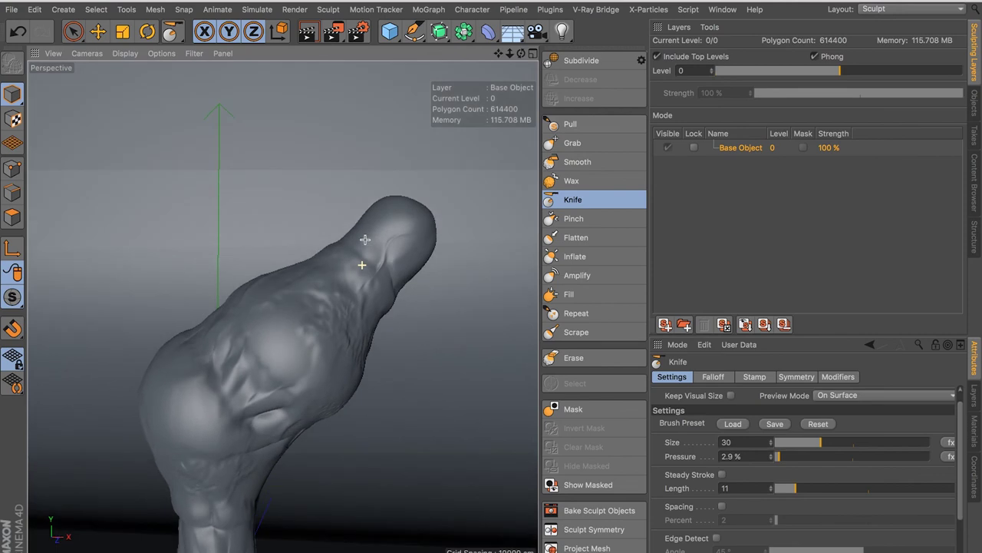
mouse_move(350, 328)
left_mouse_down("alt")
mouse_move(406, 208)
mouse_move(324, 253)
left_mouse_up("alt")
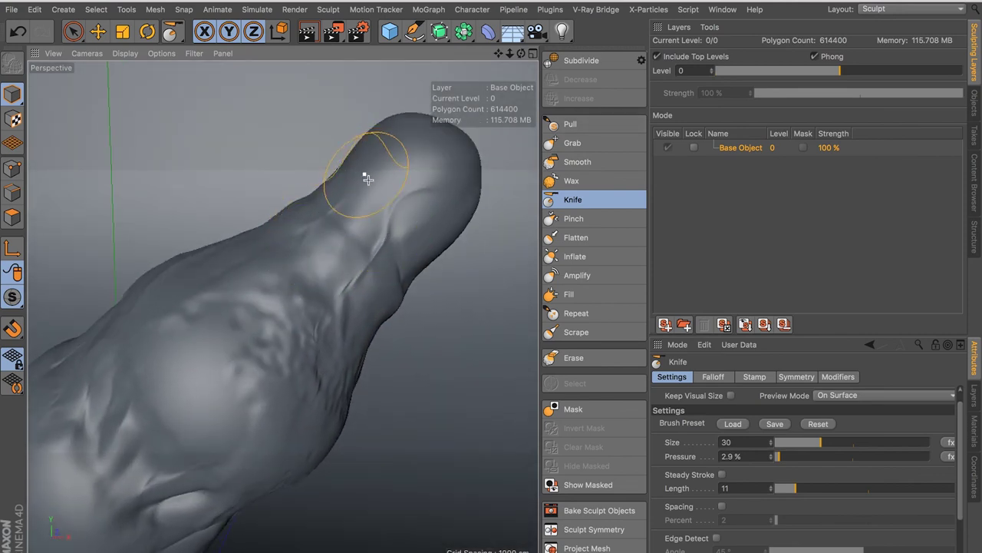
scroll(368, 179, "down", 5)
left_click_drag(367, 179, 337, 244, "alt")
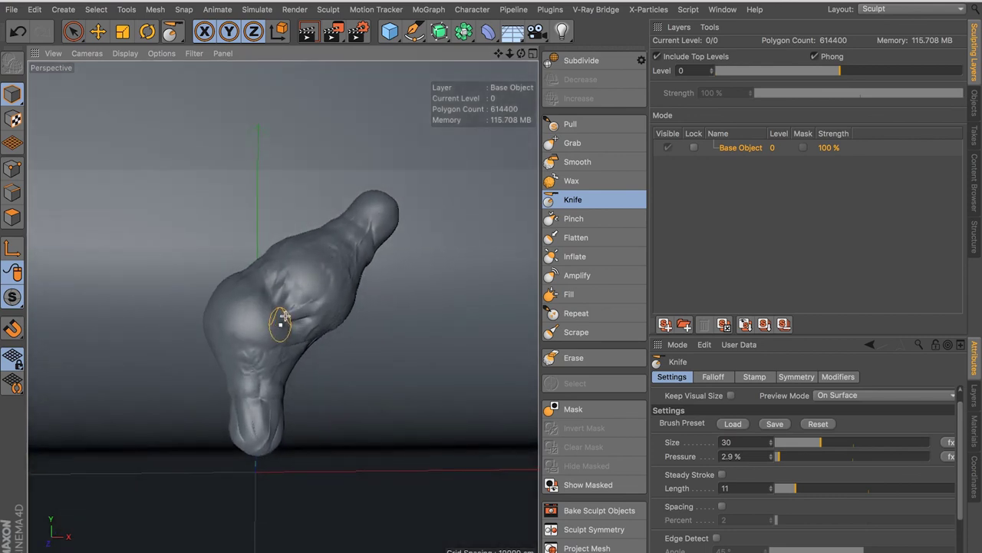
left_click_drag(285, 316, 288, 337, "alt")
scroll(325, 369, "up", 3)
scroll(299, 430, "up", 3)
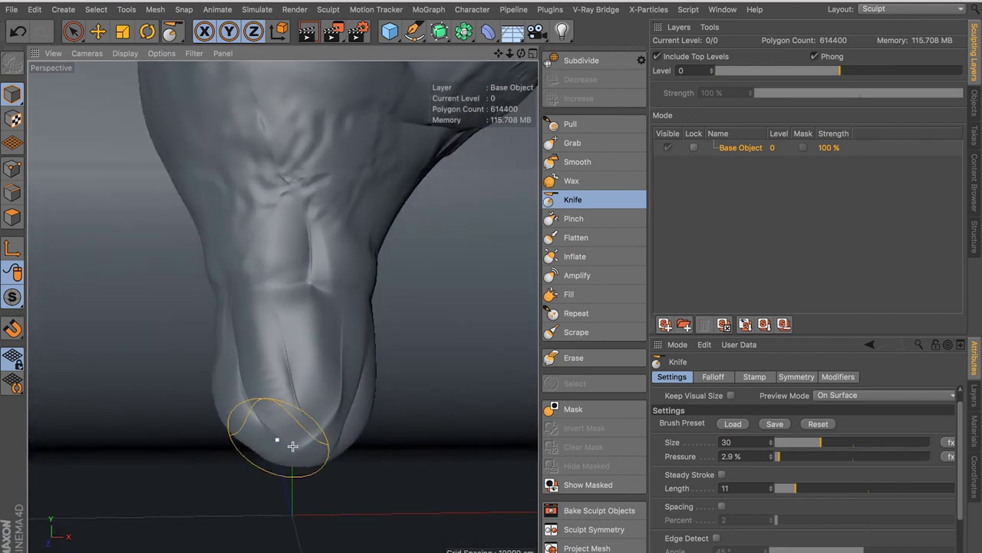
Undo the last smooth stroke and re-smooth the blob's lower end at 39% Smooth pressure
left_click(579, 161)
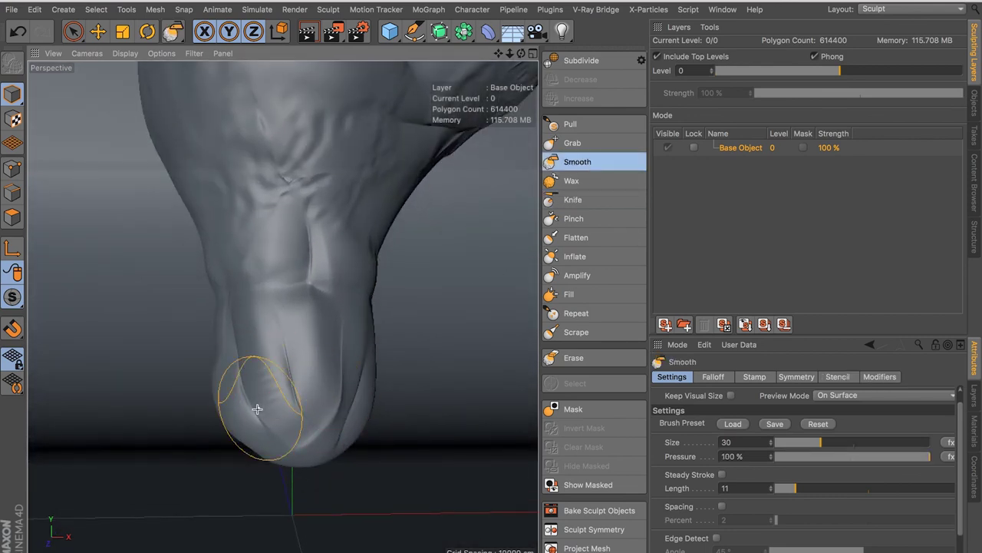
key("ctrl+z")
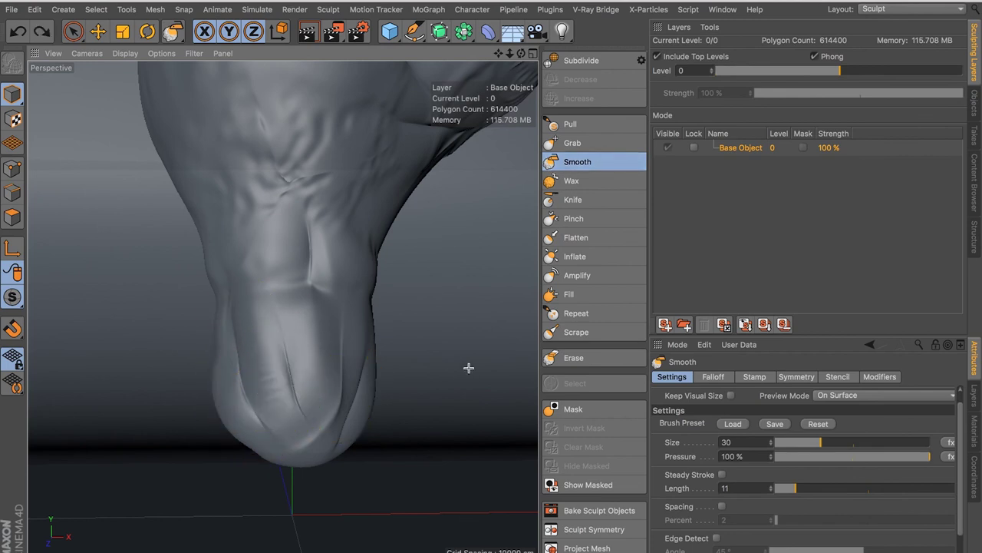
left_click_drag(839, 456, 831, 458)
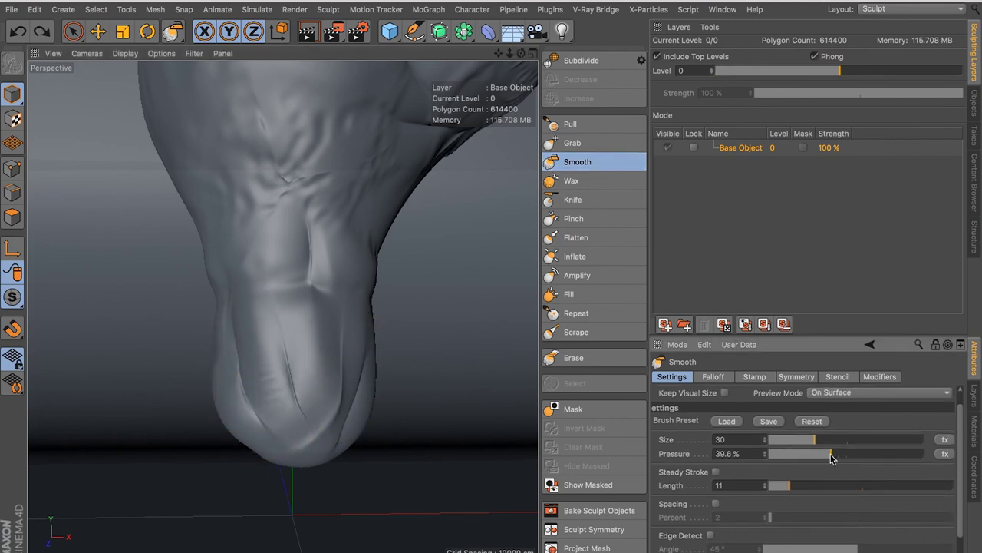
left_click_drag(303, 329, 274, 368)
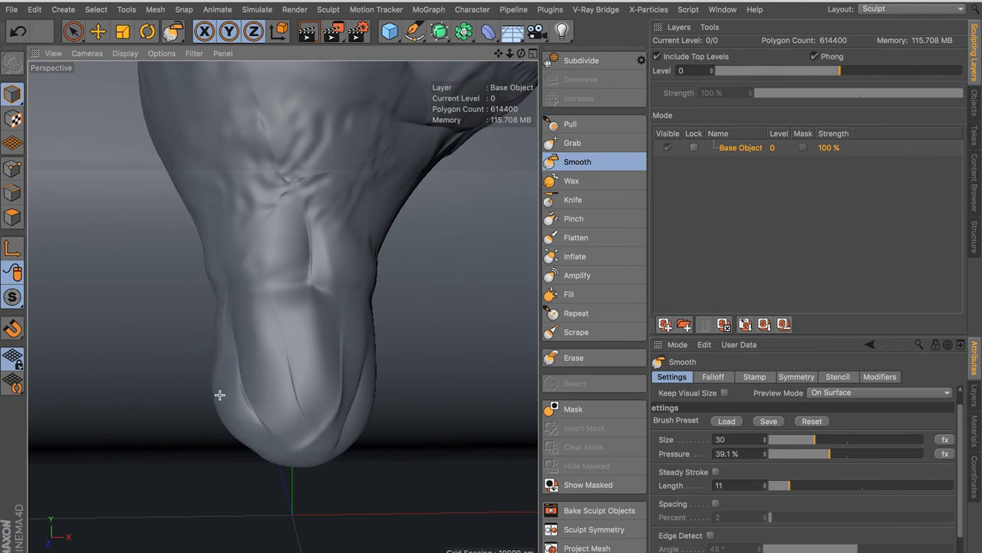
Reframe the blob higher up and switch back to the Knife brush
mouse_move(362, 294)
left_mouse_down("alt")
mouse_move(322, 355)
mouse_move(327, 344)
left_mouse_up("alt")
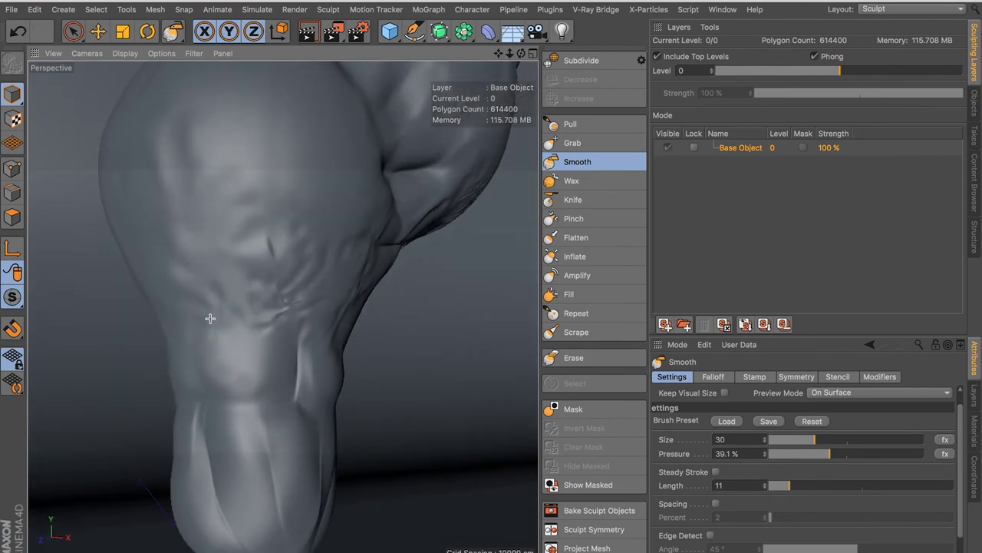
mouse_move(223, 366)
left_mouse_down("alt")
mouse_move(281, 329)
mouse_move(189, 375)
left_mouse_up("alt")
left_click_drag(361, 253, 391, 237, "alt")
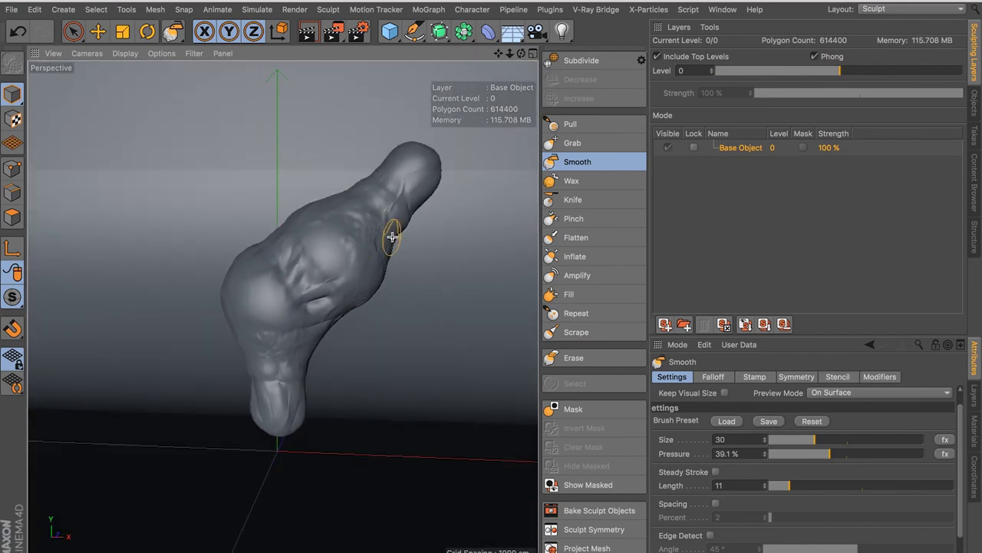
left_click(574, 199)
Carve a thin Knife groove near the blob's upper tip
scroll(445, 173, "up", 5)
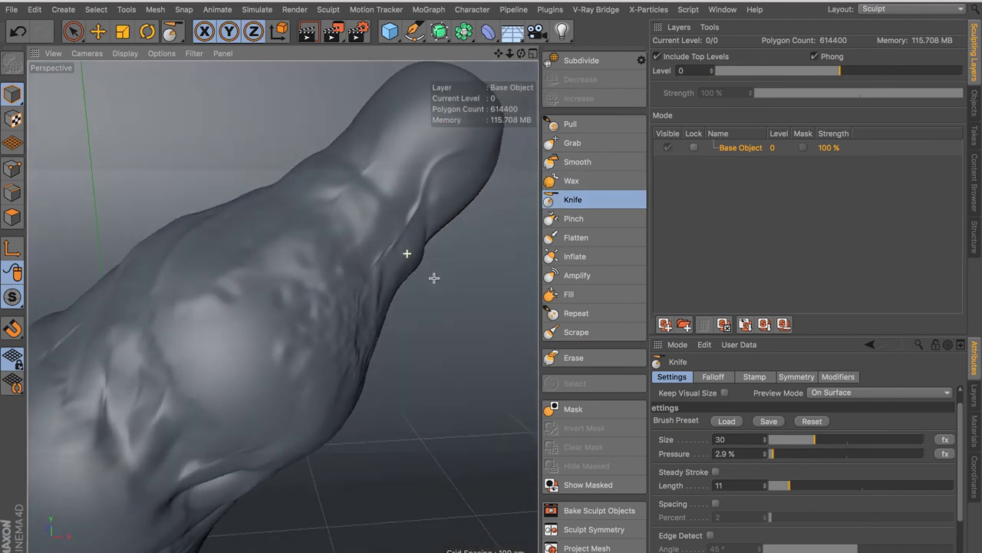
left_click_drag(407, 253, 399, 169)
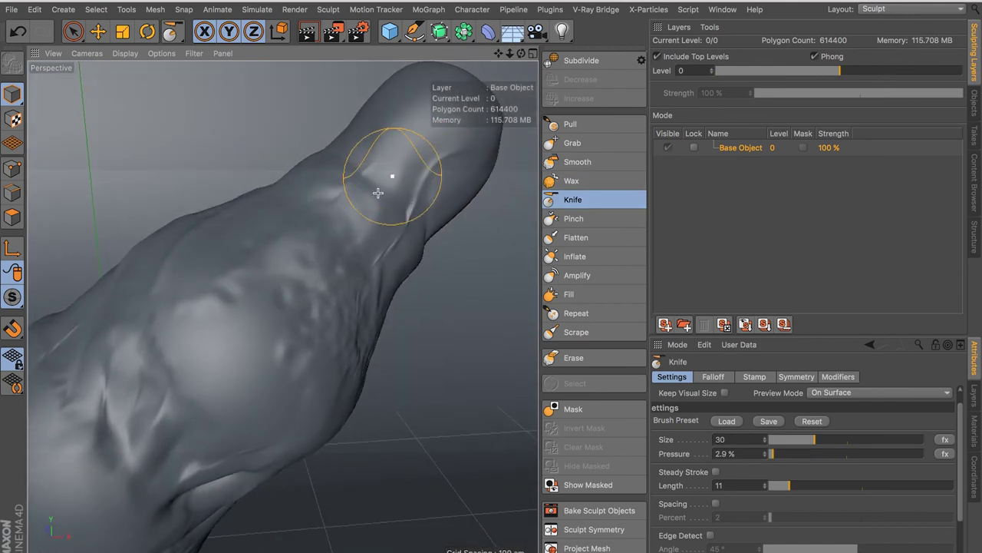
mouse_move(240, 289)
left_mouse_down("alt")
mouse_move(269, 292)
mouse_move(284, 309)
left_mouse_up("alt")
mouse_move(320, 249)
left_mouse_down("alt")
mouse_move(342, 358)
mouse_move(314, 225)
left_mouse_up("alt")
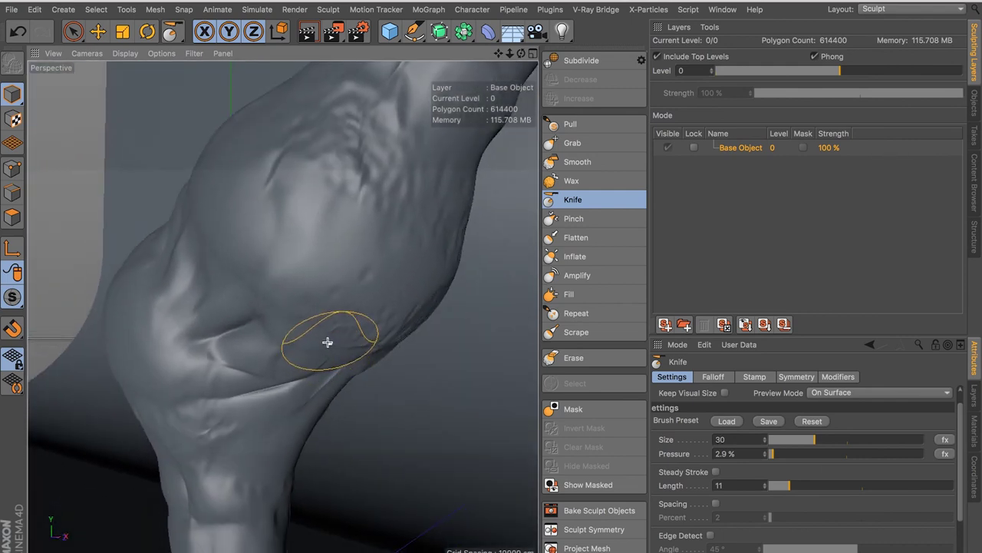
Orbit and zoom around the blob to inspect the creases, ending on a three-quarter view
mouse_move(369, 303)
left_mouse_down("alt")
mouse_move(395, 303)
mouse_move(383, 276)
left_mouse_up("alt")
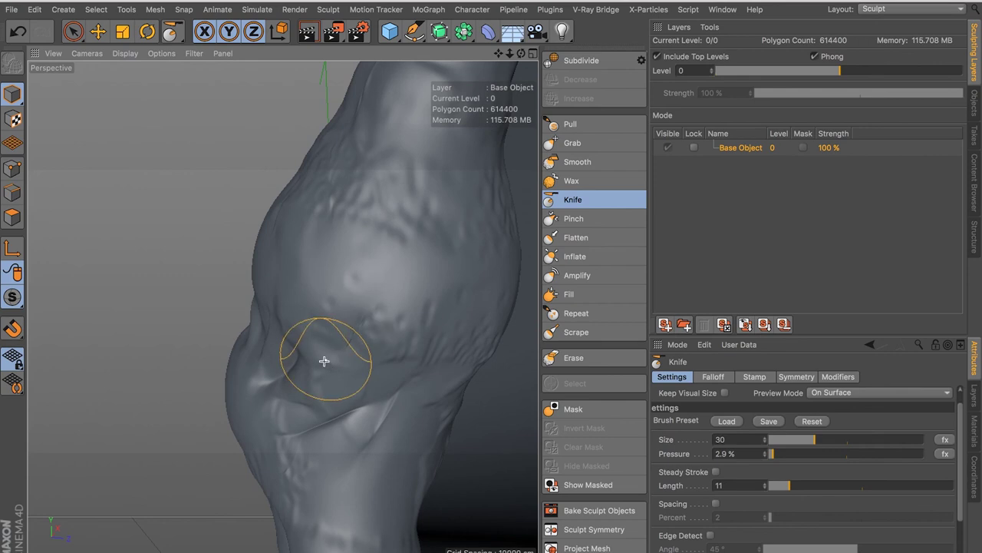
mouse_move(307, 353)
left_mouse_down("alt")
mouse_move(423, 325)
mouse_move(423, 334)
mouse_move(362, 241)
mouse_move(368, 366)
mouse_move(395, 325)
mouse_move(389, 334)
mouse_move(345, 297)
mouse_move(407, 305)
left_mouse_up("alt")
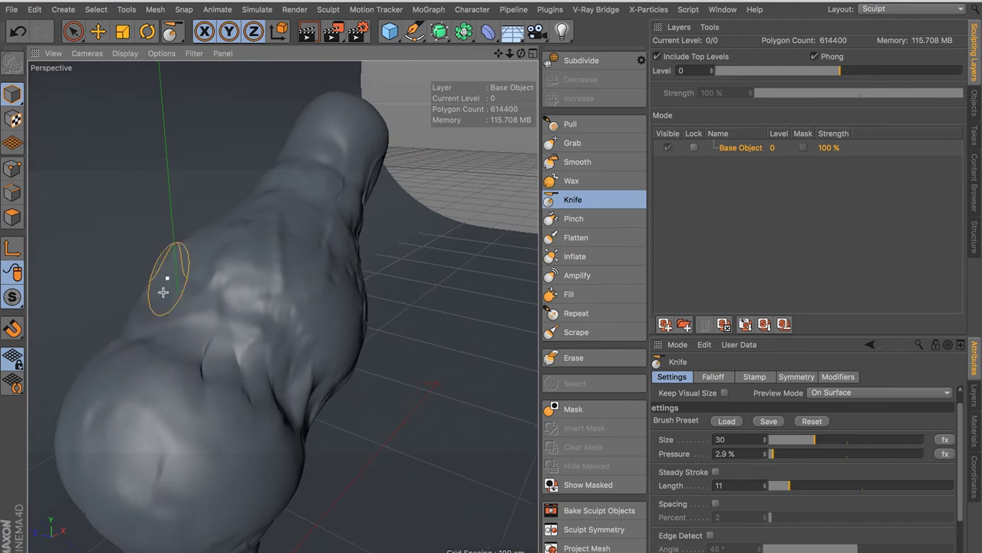
mouse_move(175, 250)
left_mouse_down("alt")
mouse_move(114, 219)
mouse_move(114, 208)
left_mouse_up("alt")
scroll(182, 366, "down", 5)
mouse_move(182, 366)
left_mouse_down("alt")
mouse_move(219, 337)
mouse_move(189, 344)
left_mouse_up("alt")
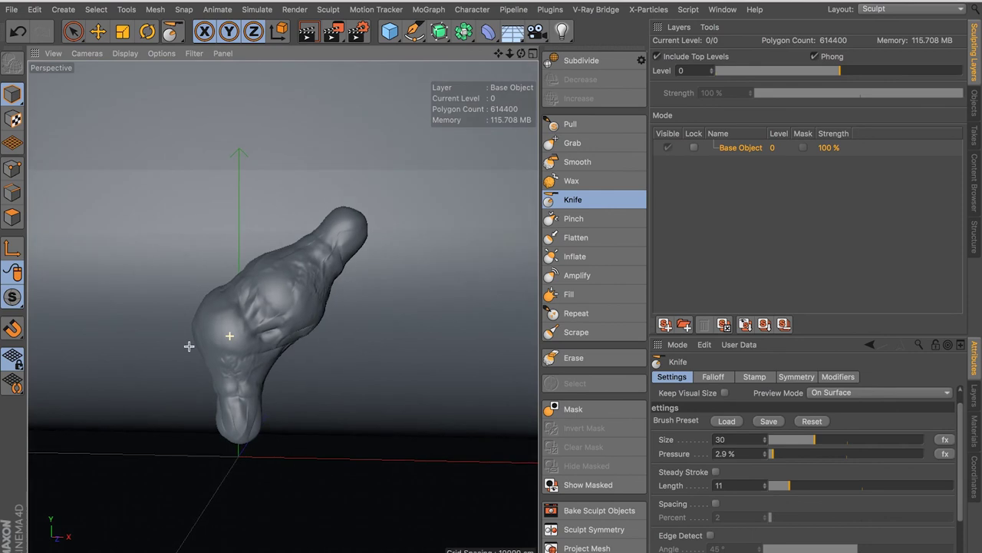
scroll(252, 329, "up", 2)
scroll(295, 320, "up", 4)
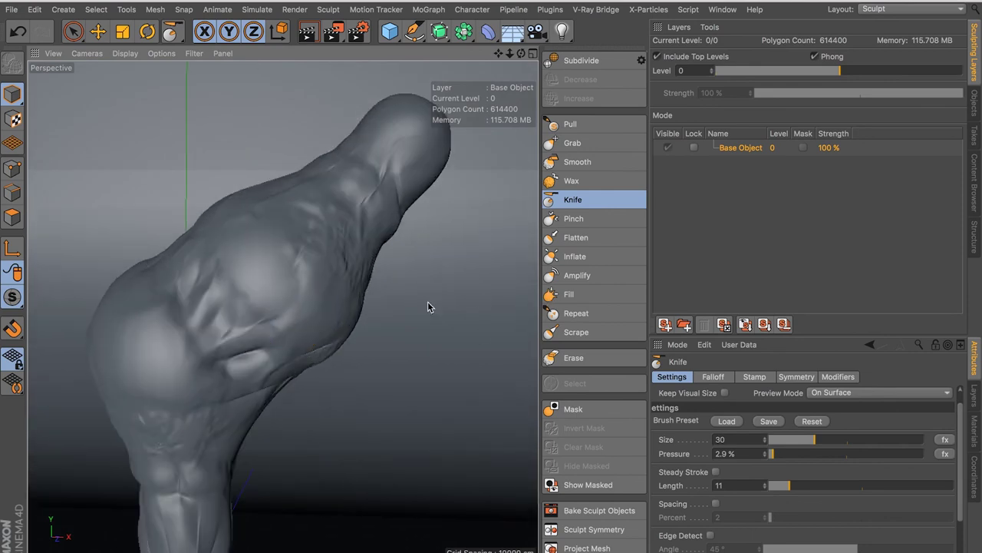
scroll(428, 307, "down", 3)
mouse_move(307, 340)
left_mouse_down("alt")
mouse_move(313, 311)
mouse_move(301, 314)
mouse_move(345, 300)
left_mouse_up("alt")
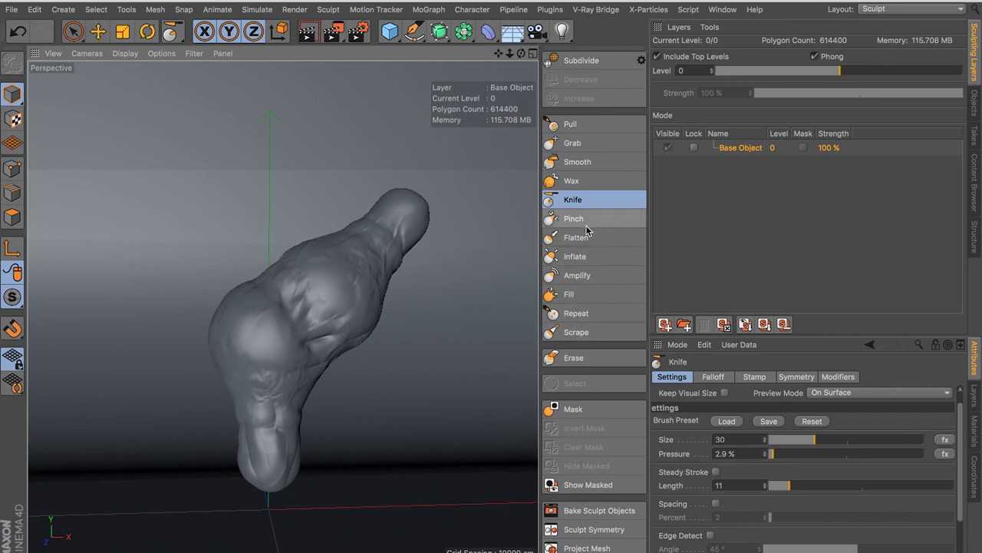
left_click_drag(341, 356, 279, 308, "alt")
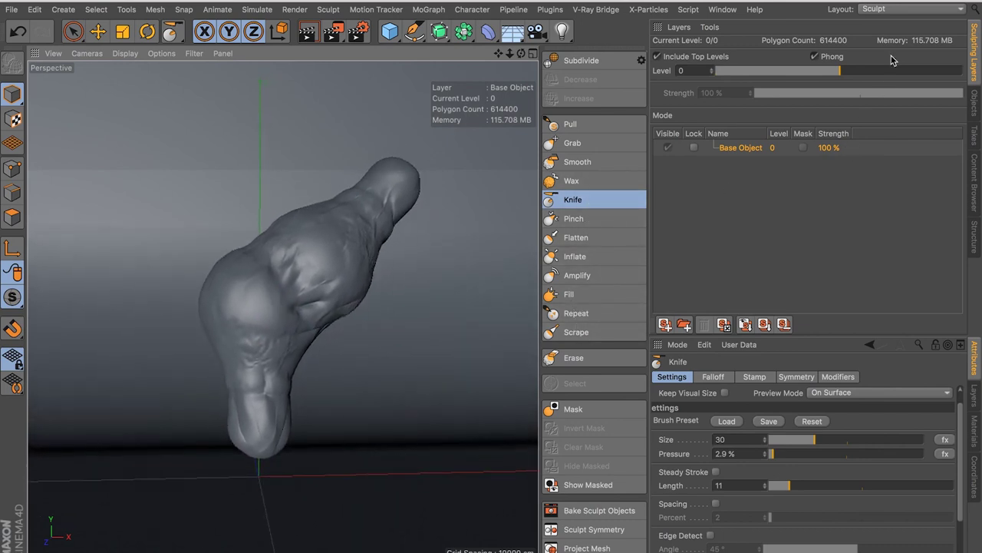
Change the interface layout from Sculpt to Standard and orbit around the blob
left_click(893, 9)
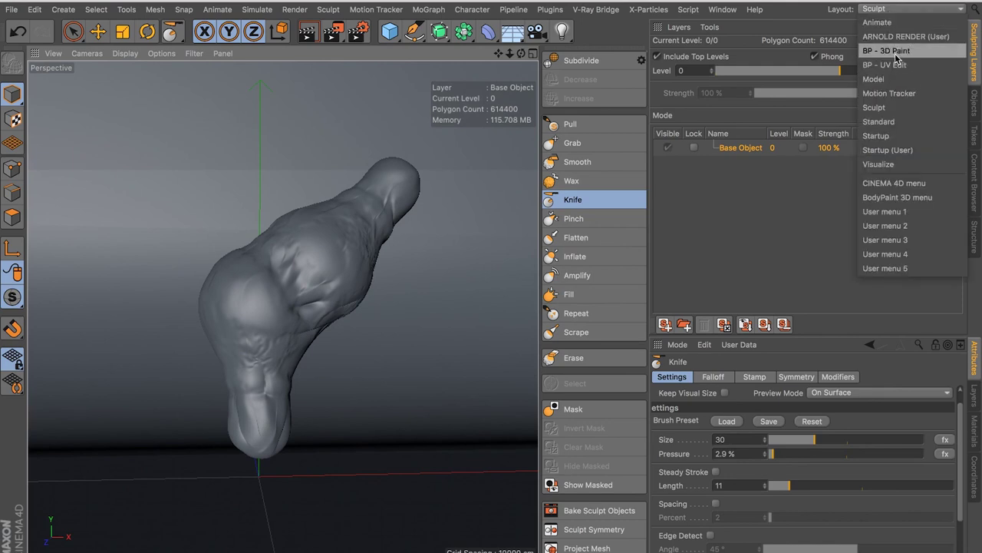
left_click(882, 122)
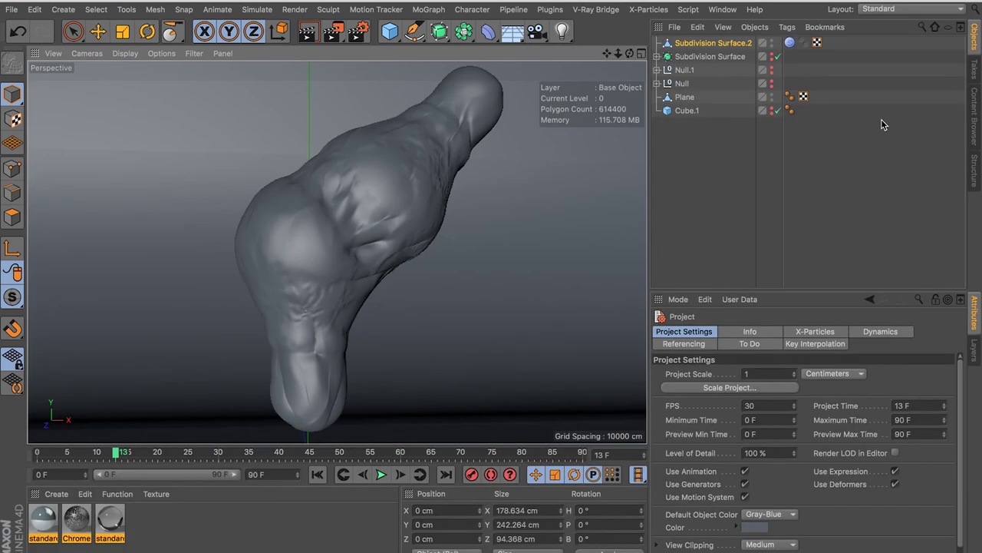
mouse_move(392, 200)
left_mouse_down("alt")
mouse_move(368, 208)
mouse_move(373, 215)
mouse_move(342, 239)
left_mouse_up("alt")
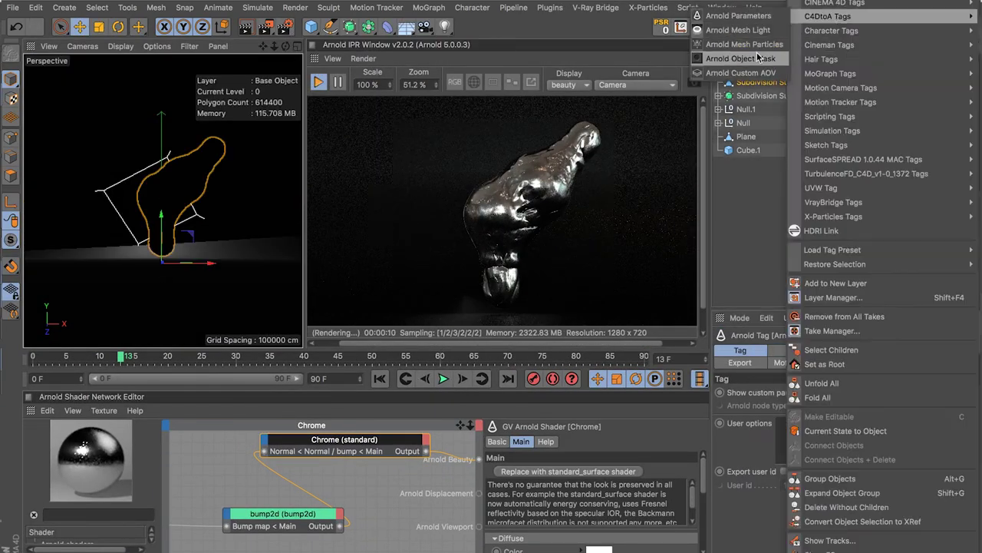
Return the interface layout to Sculpt while the Arnold IPR keeps rendering
left_click(757, 59)
left_click(955, 6)
left_click(909, 108)
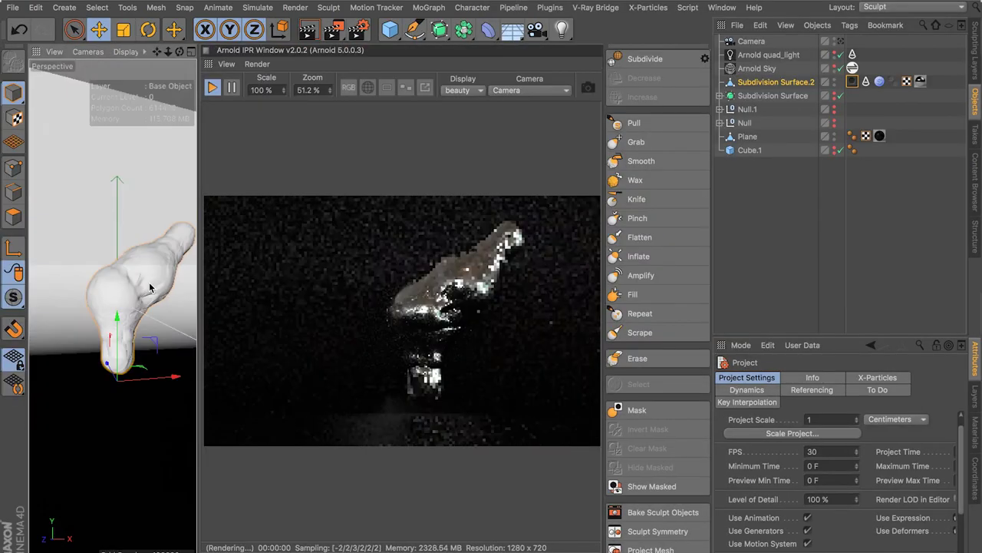
Zoom in on the blob's side, toggle Knife then Pinch brushes, and pull back to a distant view
scroll(110, 301, "down", 2)
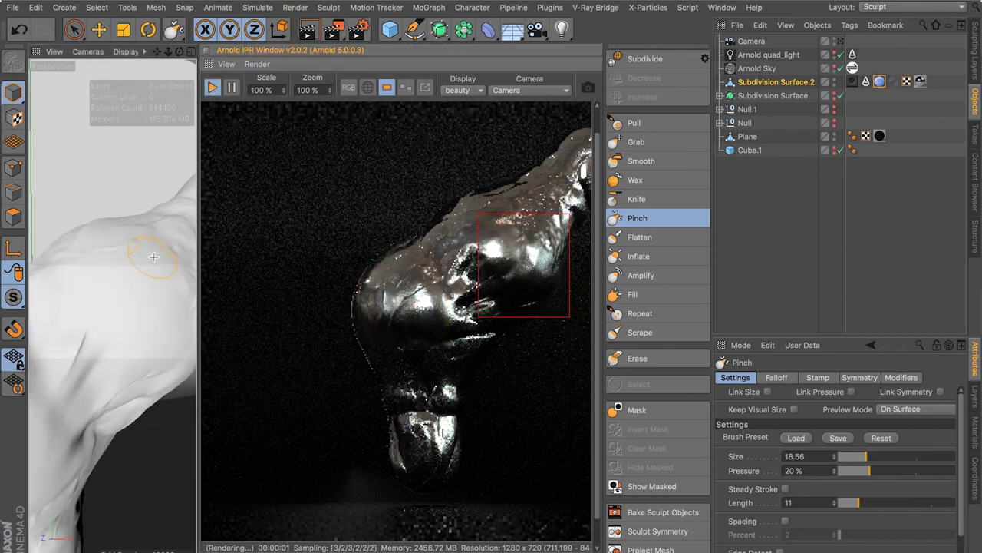
left_click_drag(143, 164, 121, 263, "alt")
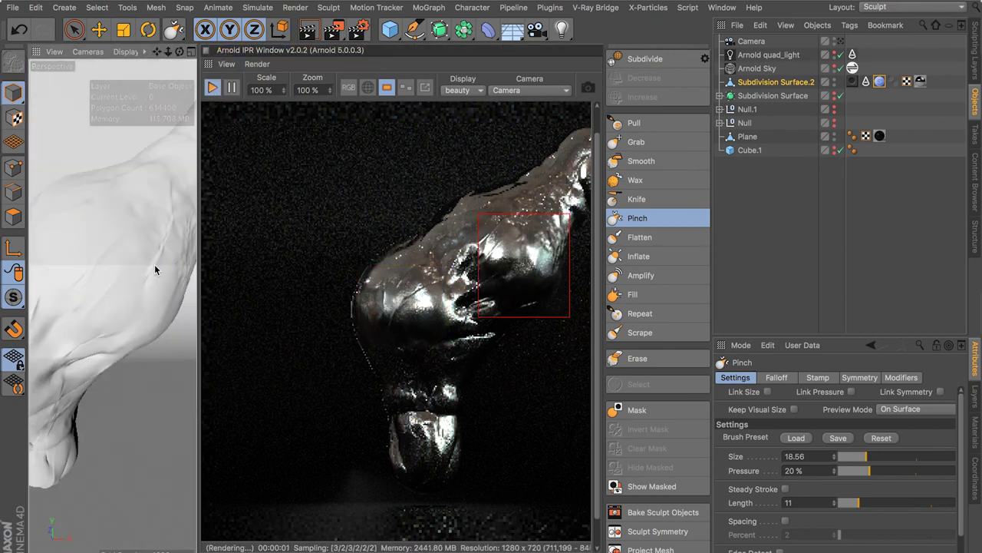
scroll(155, 287, "up", 2)
key("k")
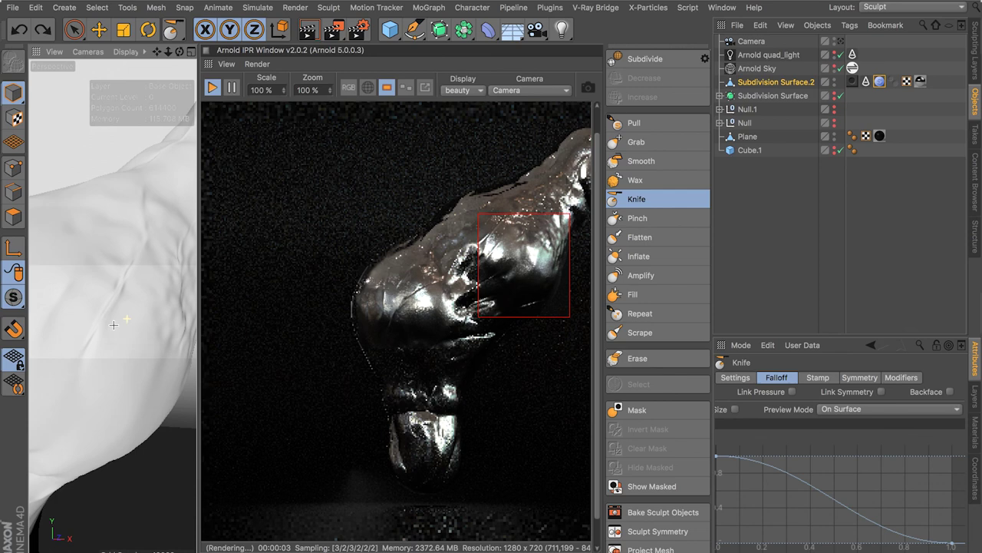
key("p")
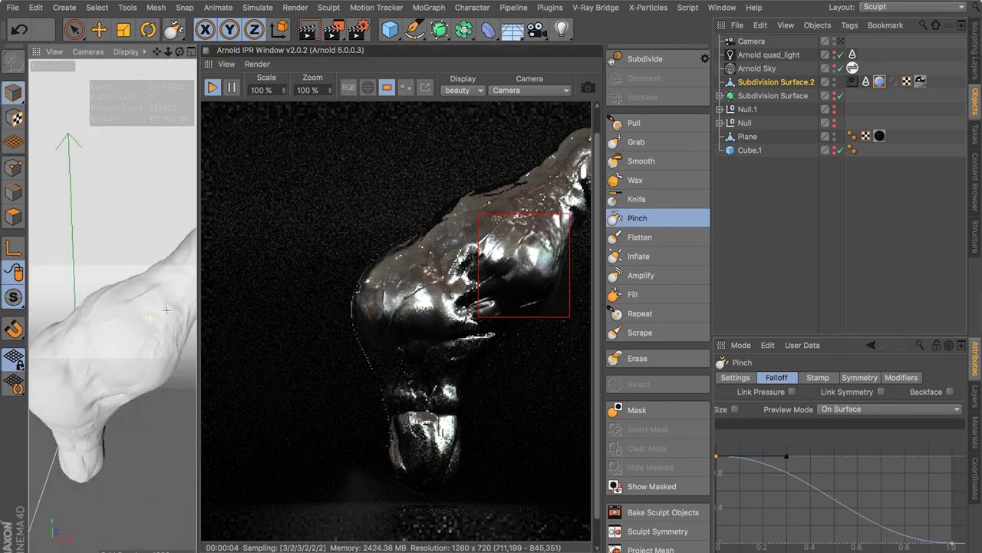
left_click_drag(121, 301, 261, 294, "alt")
scroll(449, 189, "down", 3)
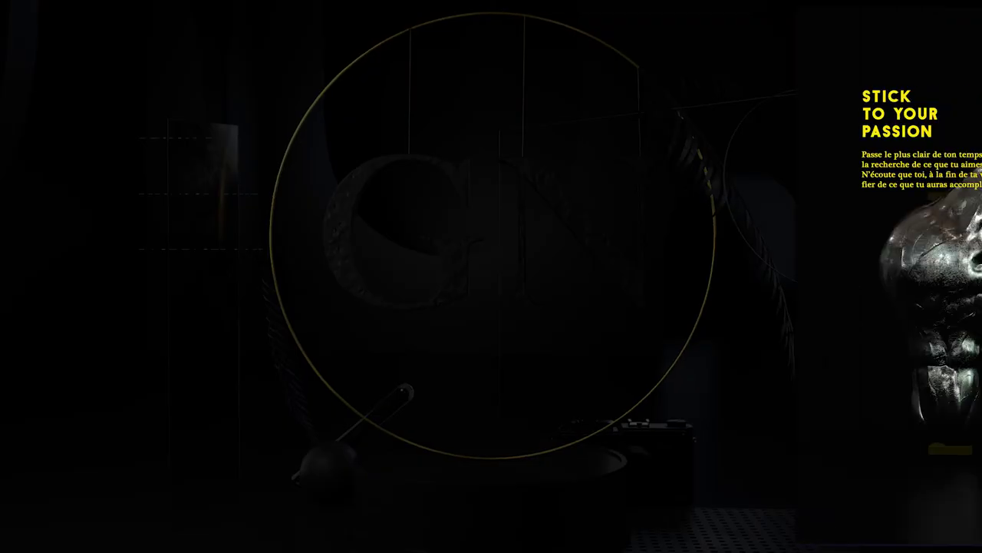